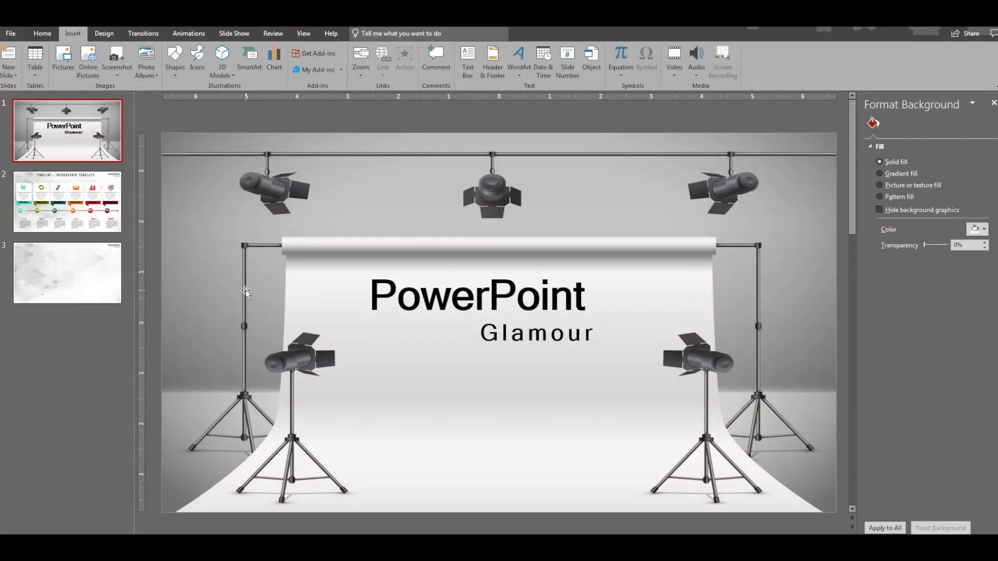
Preview the finished timeline on slide 2, then open blank slide 3 and choose the Rectangle shape.
{"action": "left_click", "coordinate": [64, 203]}
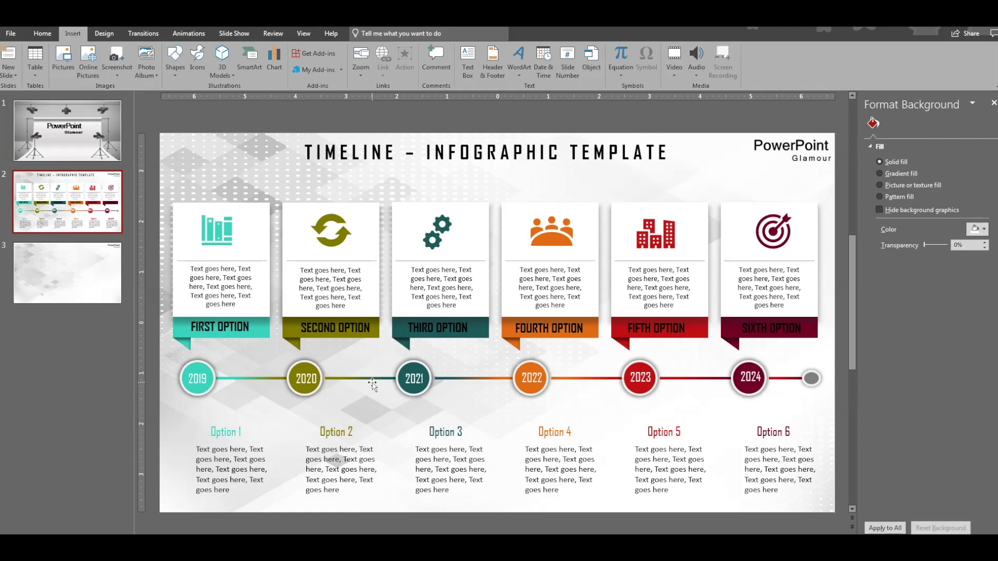
{"action": "left_click", "coordinate": [73, 282]}
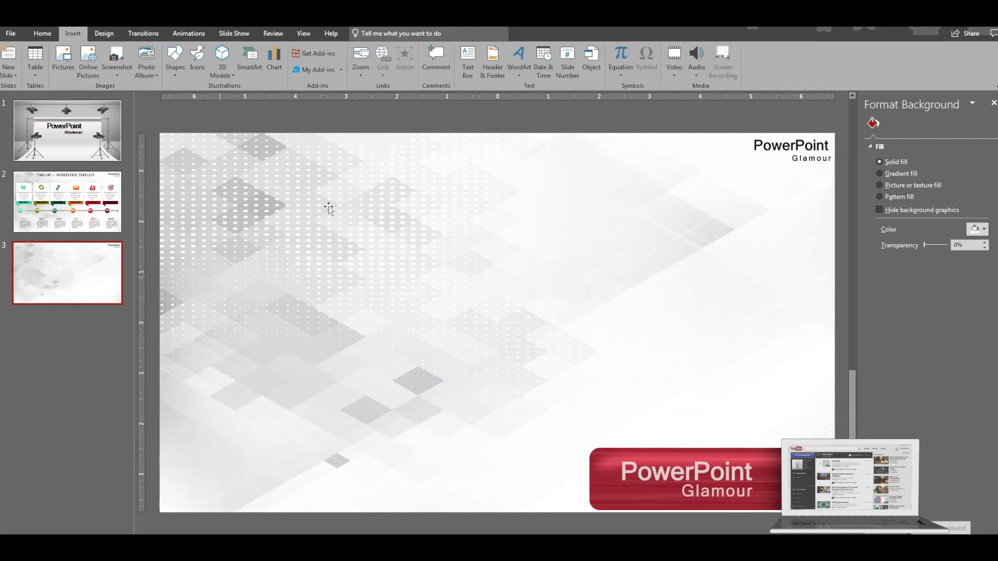
{"action": "left_click", "coordinate": [42, 33]}
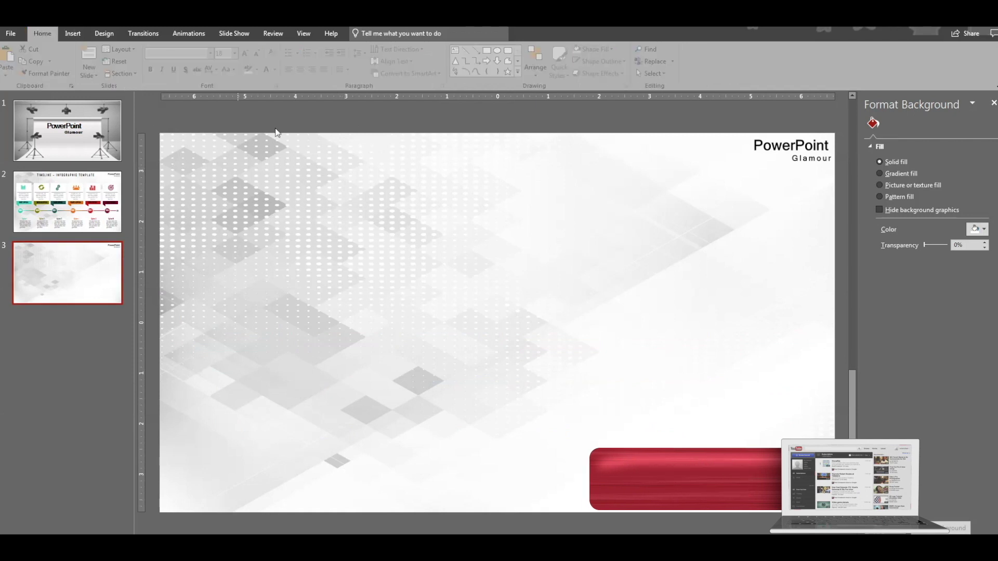
{"action": "left_click", "coordinate": [489, 50]}
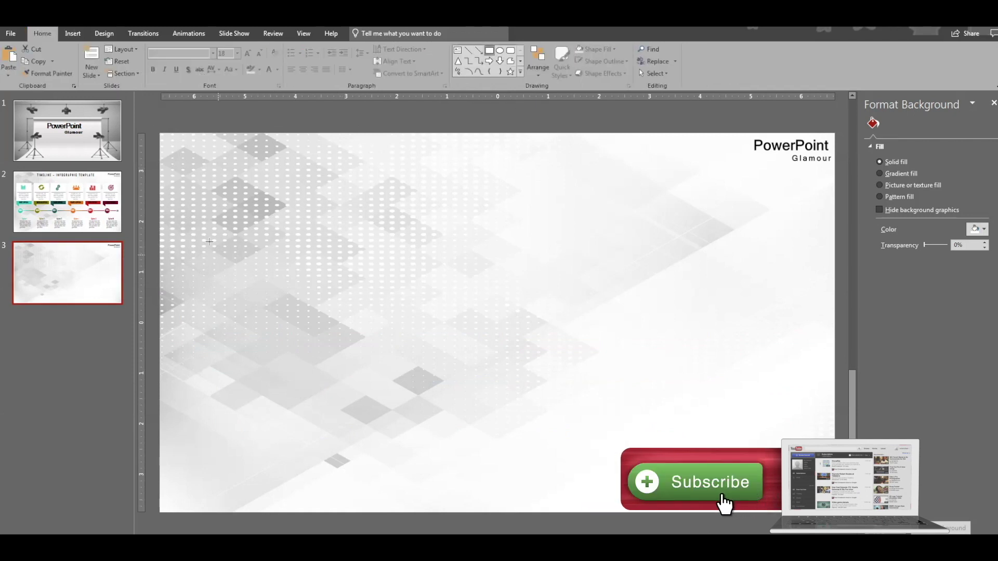
Draw a white rectangle card with no outline near the slide's upper left.
{"action": "left_click_drag", "start_coordinate": [188, 201], "coordinate": [288, 327]}
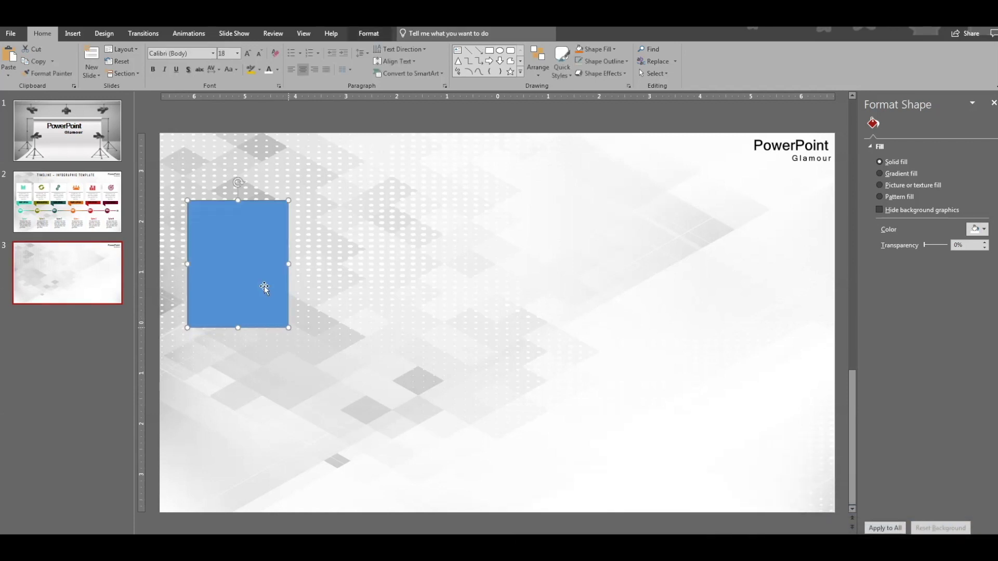
{"action": "left_click_drag", "start_coordinate": [263, 287], "coordinate": [250, 283]}
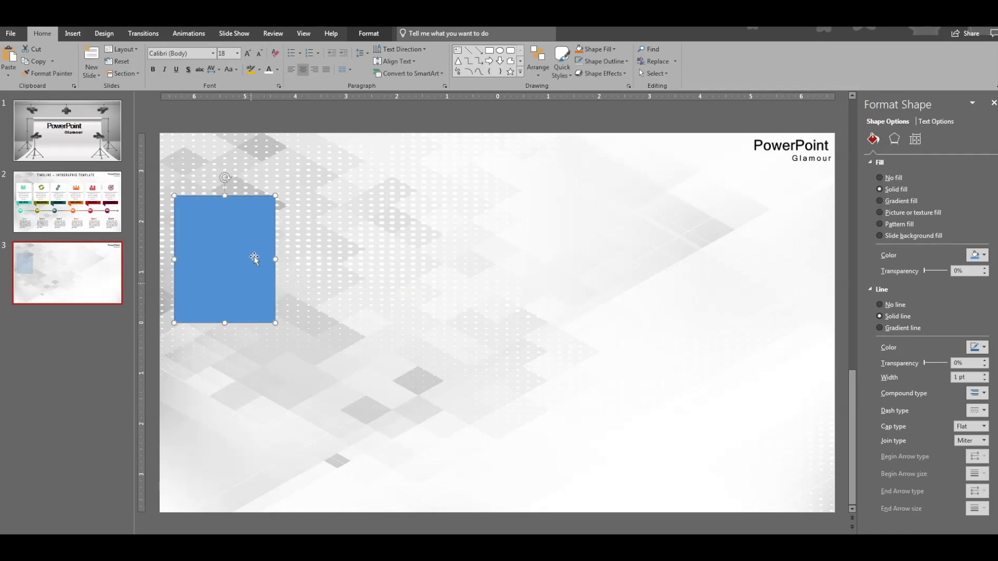
{"action": "left_click", "coordinate": [979, 255]}
{"action": "left_click", "coordinate": [613, 295]}
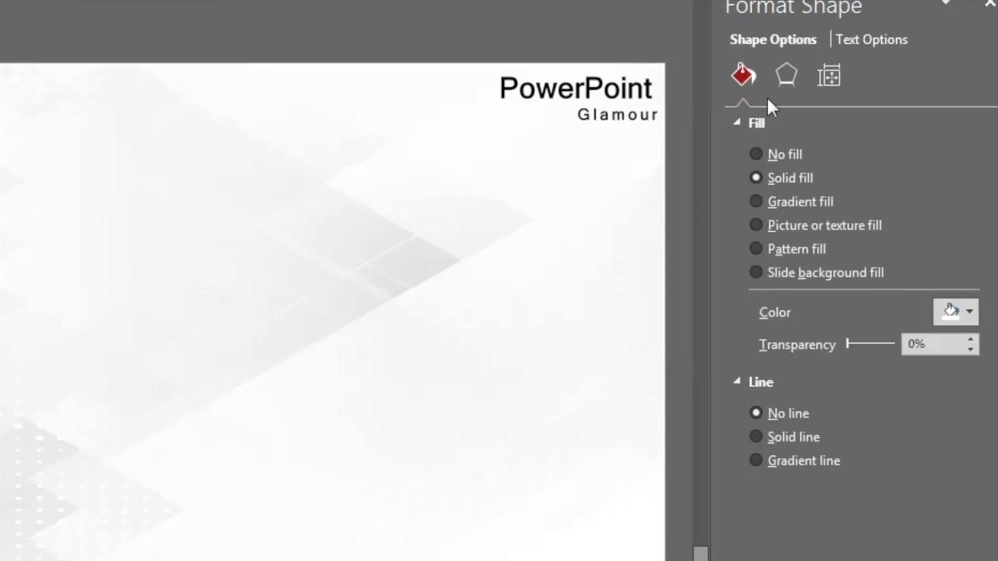
{"action": "left_click", "coordinate": [786, 75]}
Give the card an outer shadow: 64% transparency, 103% size, 8 pt blur, 5 pt distance.
{"action": "left_click", "coordinate": [969, 151]}
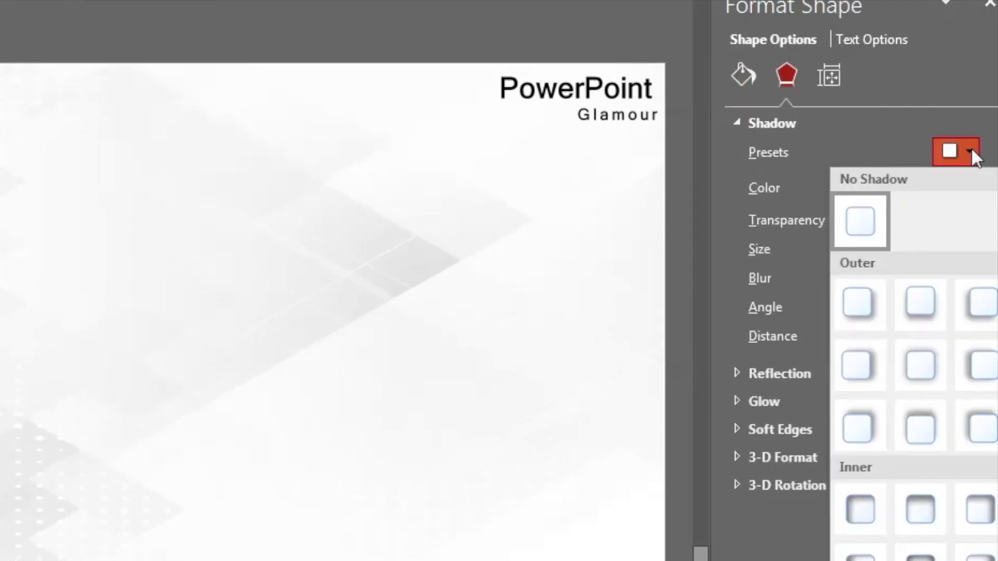
{"action": "left_click", "coordinate": [929, 306]}
{"action": "left_click", "coordinate": [970, 216]}
{"action": "left_click", "coordinate": [970, 215]}
{"action": "left_click", "coordinate": [970, 216]}
{"action": "left_click", "coordinate": [970, 215]}
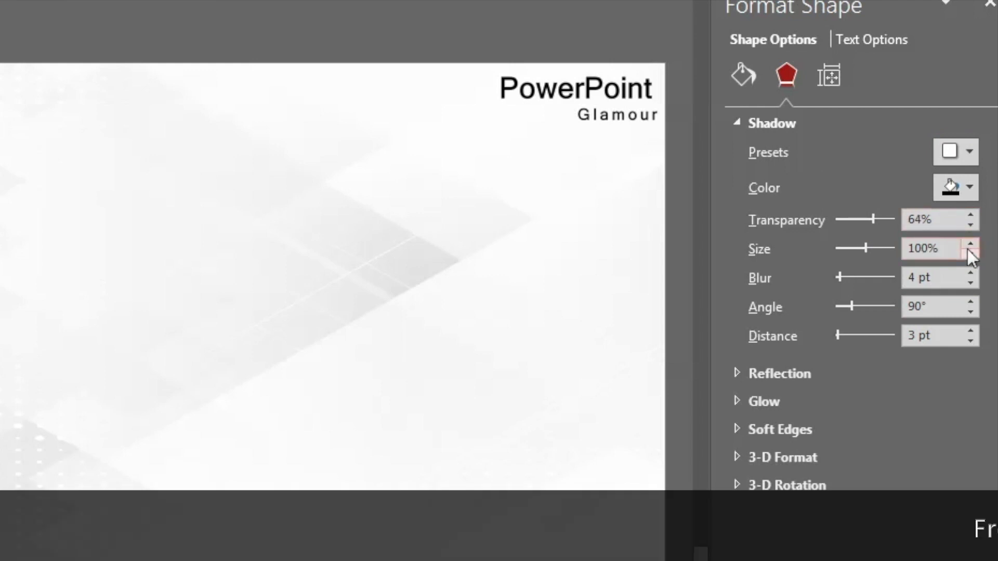
{"action": "left_click", "coordinate": [970, 243]}
{"action": "left_click", "coordinate": [970, 243]}
{"action": "left_click", "coordinate": [970, 243]}
{"action": "left_click", "coordinate": [970, 273]}
{"action": "left_click", "coordinate": [970, 272]}
{"action": "left_click", "coordinate": [970, 273]}
{"action": "left_click", "coordinate": [970, 272]}
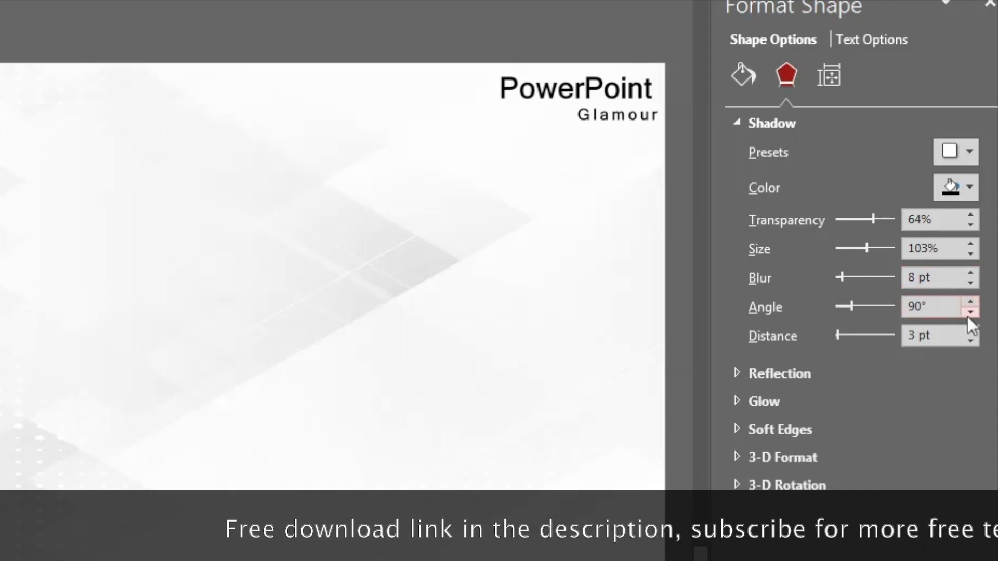
{"action": "left_click", "coordinate": [970, 330]}
{"action": "left_click", "coordinate": [970, 330]}
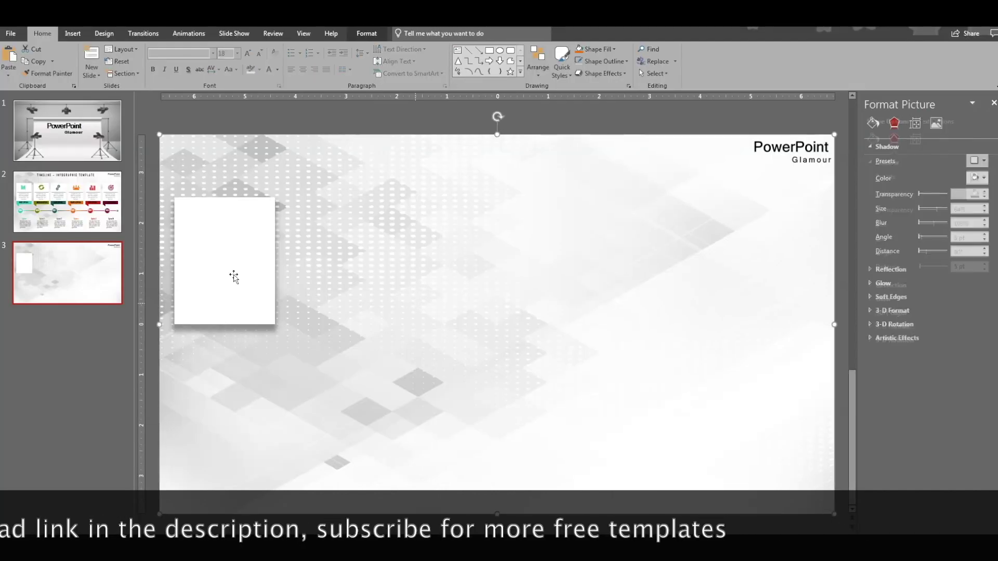
Nudge the white card slightly to the right.
{"action": "left_click", "coordinate": [222, 255]}
{"action": "key", "text": "Right"}
{"action": "key", "text": "Right"}
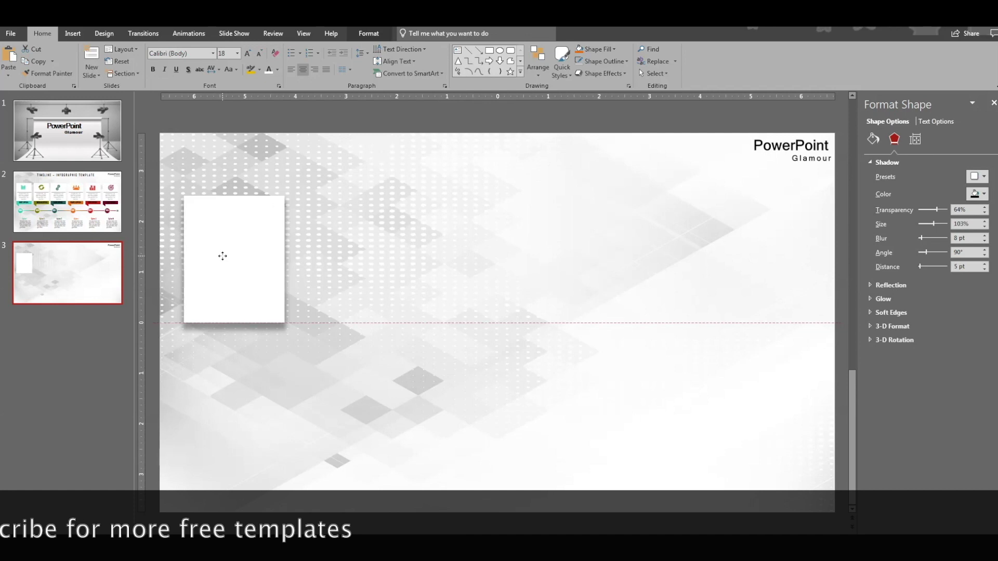
{"action": "left_click", "coordinate": [489, 50]}
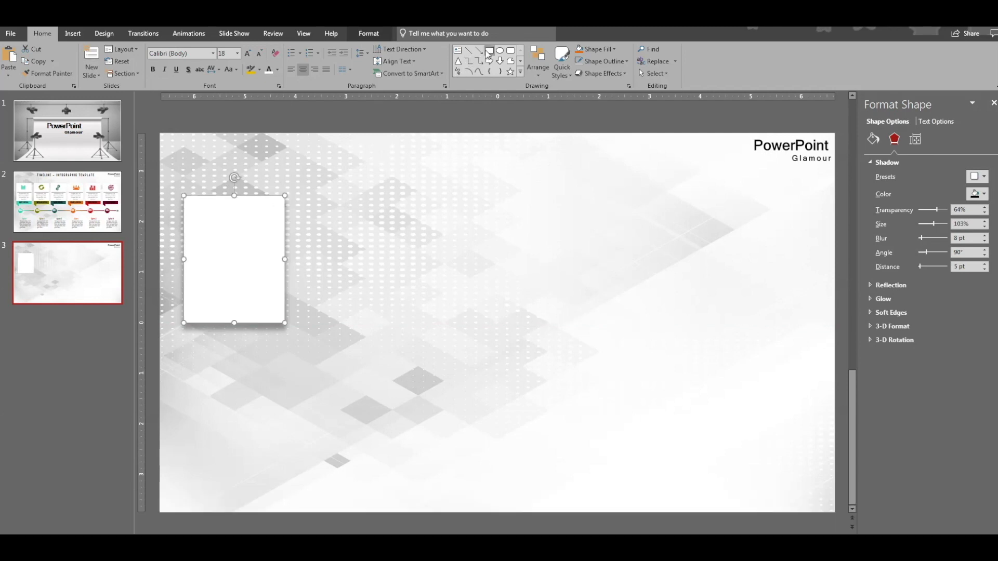
Draw a bar below the white card and fill it turquoise.
{"action": "left_click_drag", "start_coordinate": [184, 324], "coordinate": [286, 348]}
{"action": "left_click", "coordinate": [410, 280]}
{"action": "left_click", "coordinate": [254, 345]}
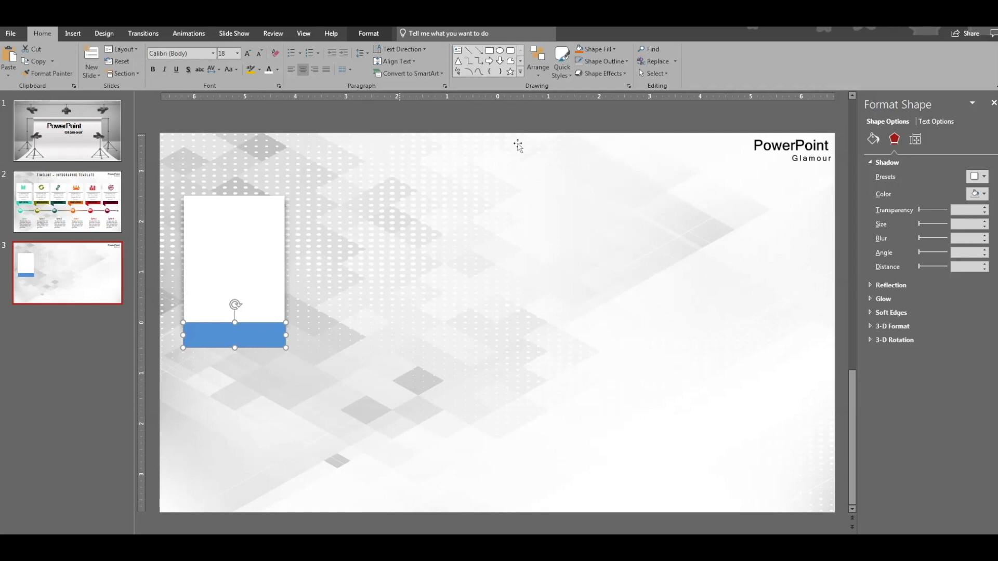
{"action": "left_click", "coordinate": [614, 48]}
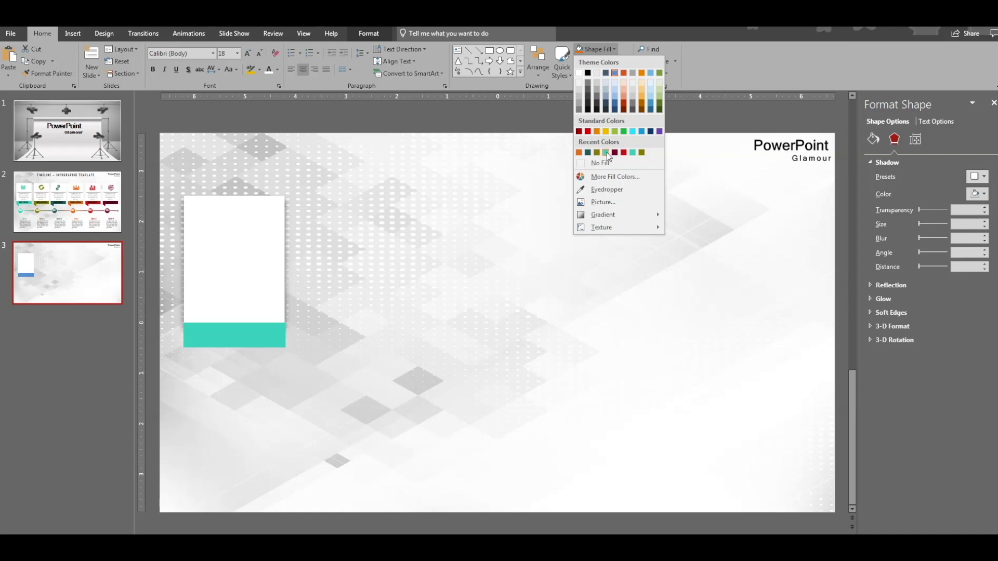
{"action": "left_click", "coordinate": [633, 153]}
Bring the white card in front of the teal bar and line them up.
{"action": "left_click", "coordinate": [253, 281]}
{"action": "right_click", "coordinate": [253, 280]}
{"action": "left_click", "coordinate": [280, 377]}
{"action": "left_click_drag", "start_coordinate": [251, 343], "coordinate": [248, 343]}
{"action": "left_click_drag", "start_coordinate": [231, 292], "coordinate": [230, 282]}
Tuck the teal bar up under the card and stretch it to the card's width.
{"action": "left_click_drag", "start_coordinate": [253, 344], "coordinate": [253, 335]}
{"action": "scroll", "coordinate": [519, 338], "scroll_direction": "up", "scroll_amount": 5}
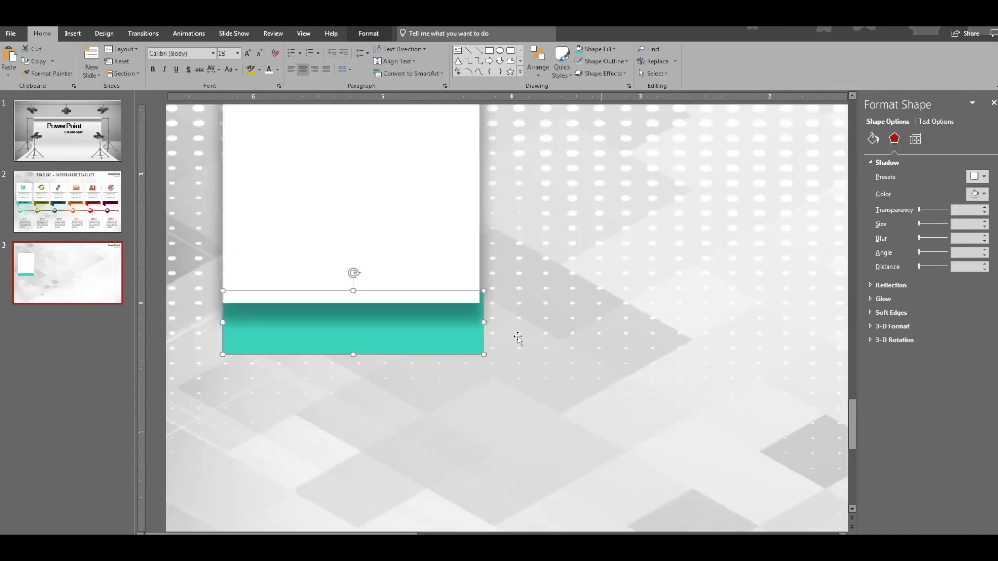
{"action": "left_click_drag", "start_coordinate": [479, 323], "coordinate": [432, 329]}
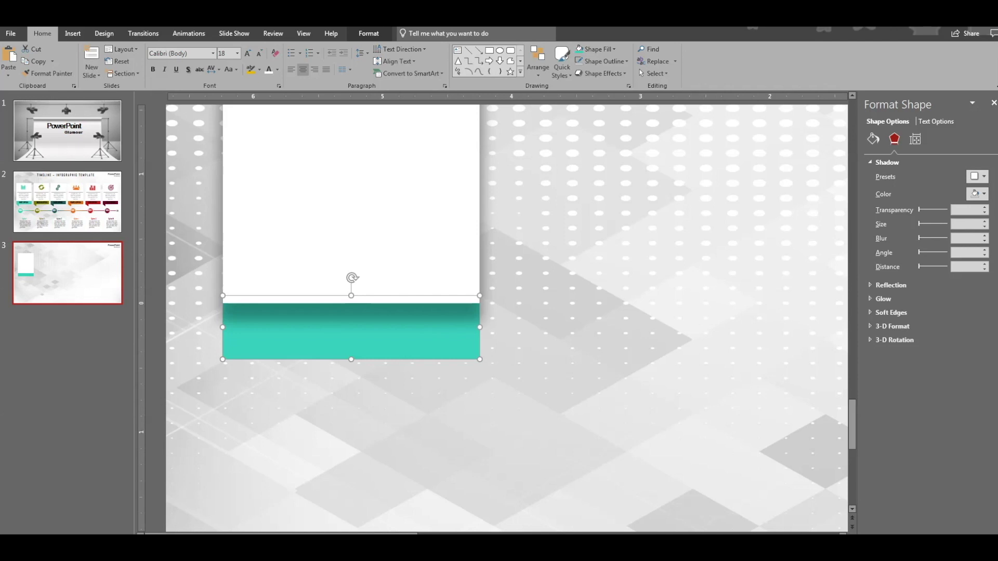
{"action": "scroll", "coordinate": [627, 426], "scroll_direction": "down", "scroll_amount": 5}
{"action": "scroll", "coordinate": [626, 426], "scroll_direction": "up", "scroll_amount": 1}
{"action": "left_click", "coordinate": [585, 441]}
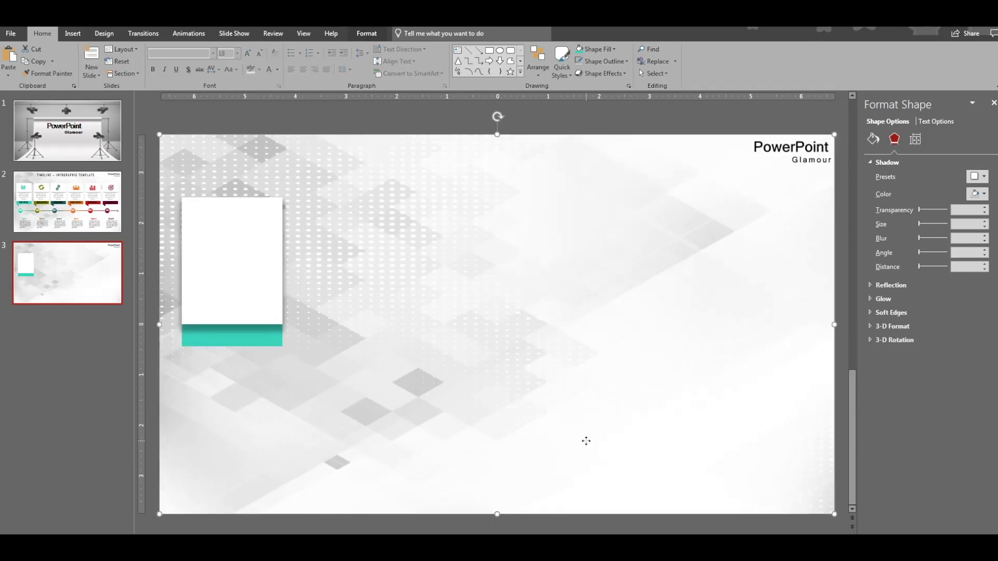
{"action": "left_click", "coordinate": [258, 274]}
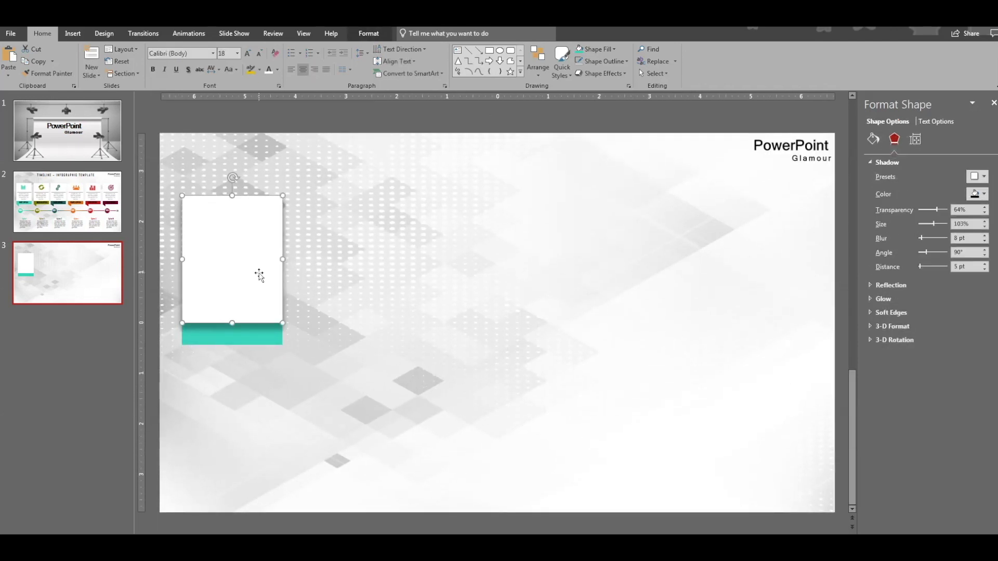
{"action": "left_click", "coordinate": [270, 351]}
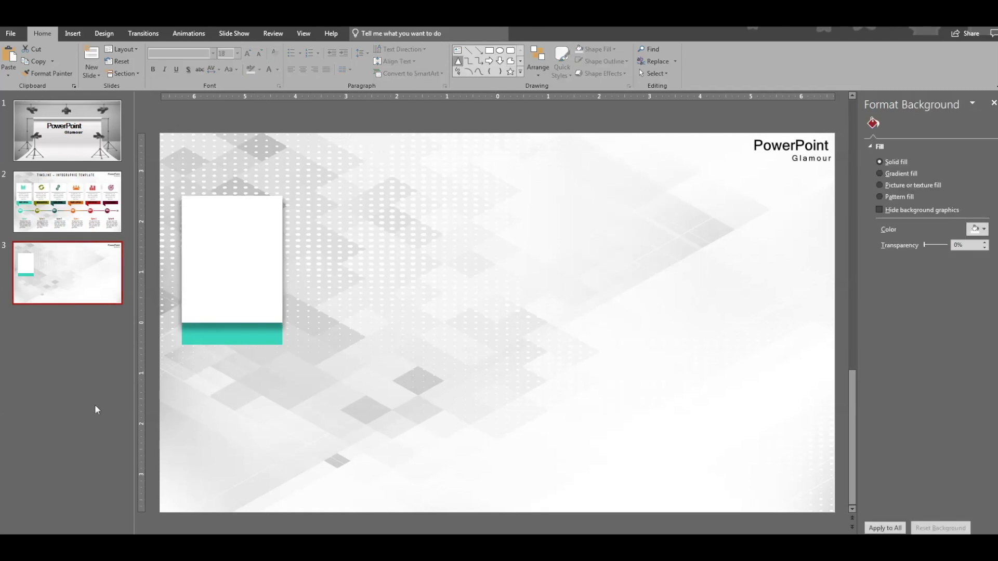
Draw a small upside-down triangle tucked under the bar's left end.
{"action": "left_click_drag", "start_coordinate": [181, 344], "coordinate": [211, 369]}
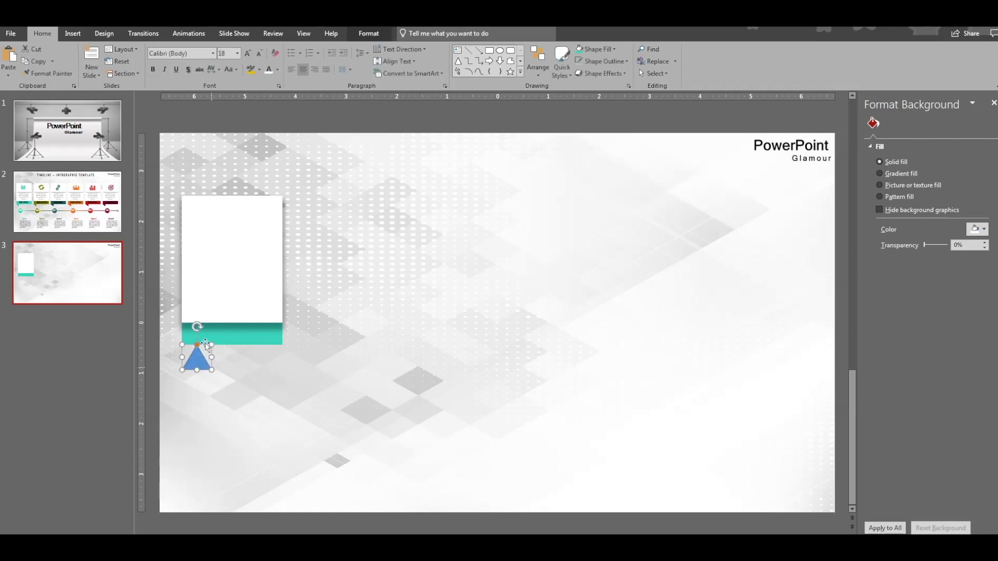
{"action": "left_click_drag", "start_coordinate": [197, 329], "coordinate": [218, 333]}
{"action": "scroll", "coordinate": [219, 351], "scroll_direction": "up", "scroll_amount": 3}
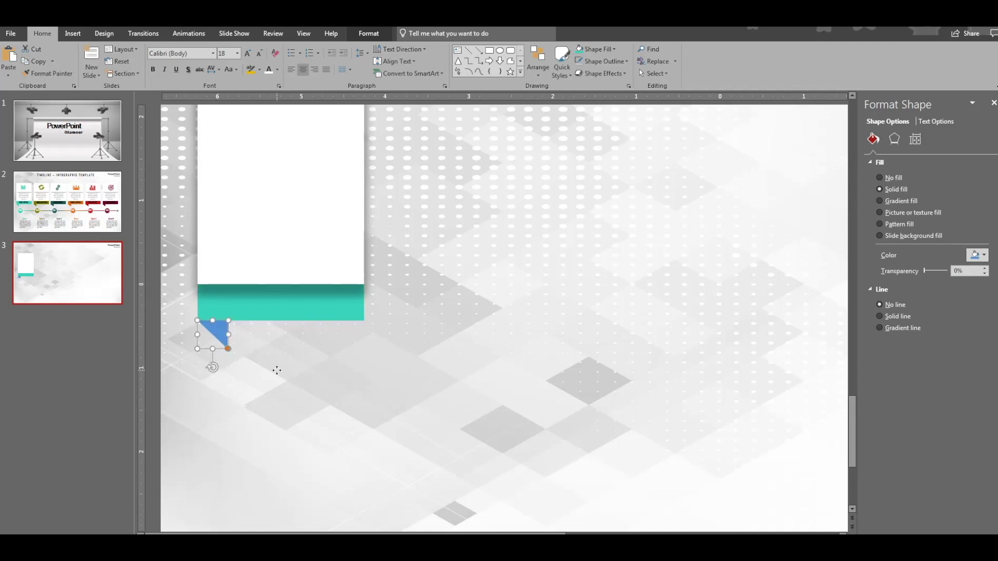
{"action": "left_click", "coordinate": [228, 353]}
{"action": "left_click", "coordinate": [220, 335]}
{"action": "left_click_drag", "start_coordinate": [212, 346], "coordinate": [211, 339]}
{"action": "left_click", "coordinate": [328, 378]}
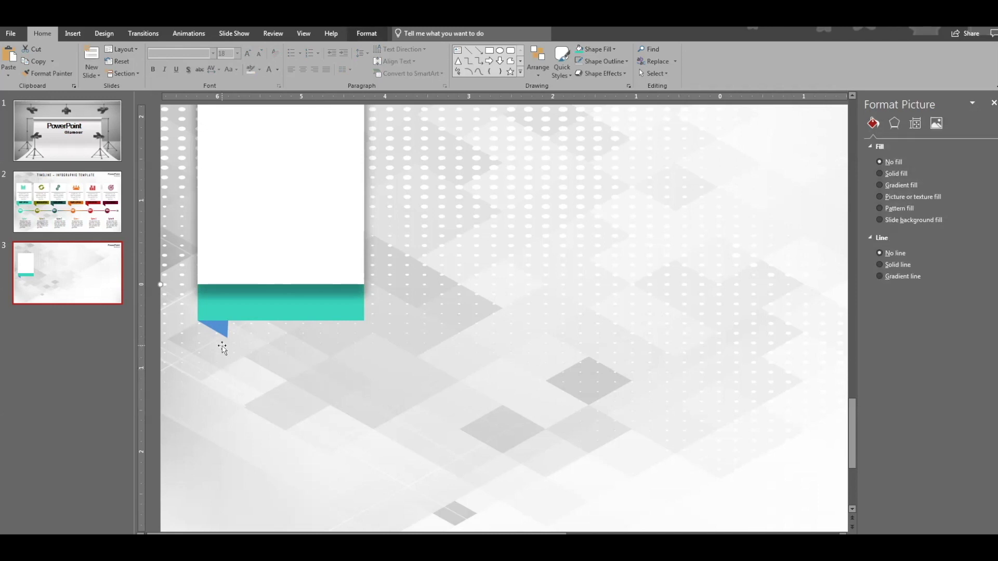
Fill the triangle teal and apply the Inside: Bottom inner shadow.
{"action": "left_click", "coordinate": [223, 329]}
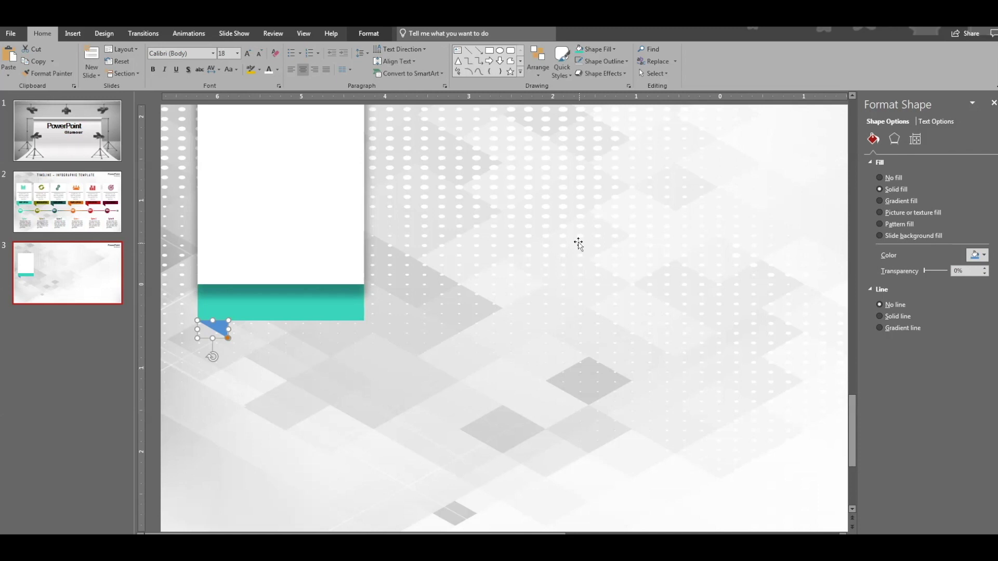
{"action": "left_click", "coordinate": [576, 51]}
{"action": "left_click", "coordinate": [523, 292]}
{"action": "left_click", "coordinate": [224, 332]}
{"action": "left_click", "coordinate": [894, 138]}
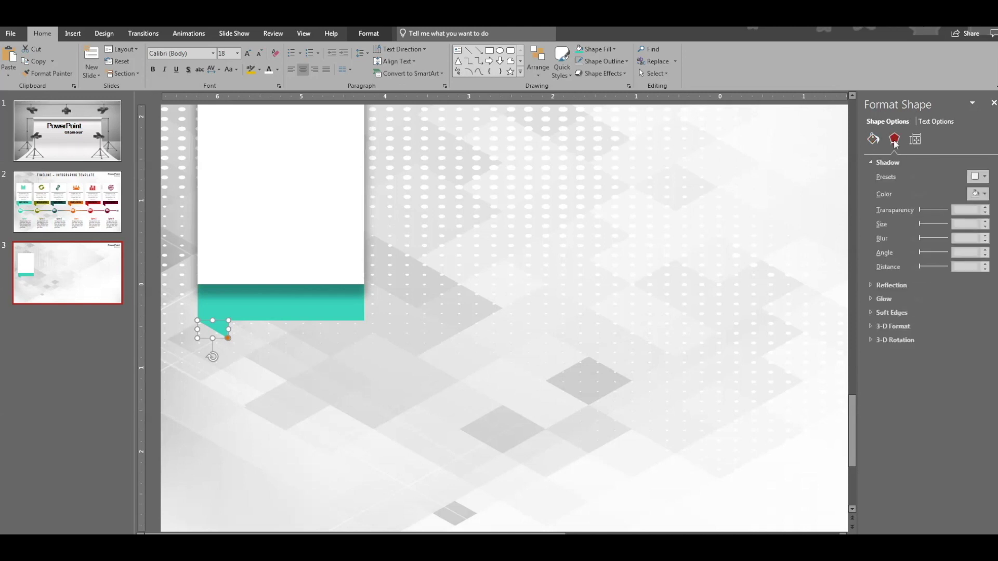
{"action": "left_click", "coordinate": [985, 177]}
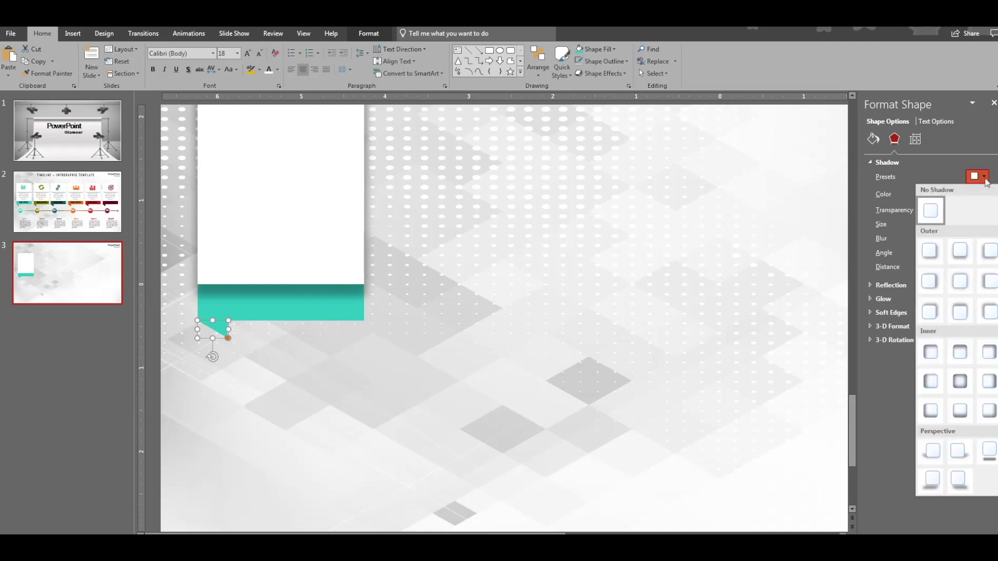
{"action": "left_click", "coordinate": [960, 410]}
{"action": "left_click", "coordinate": [563, 390]}
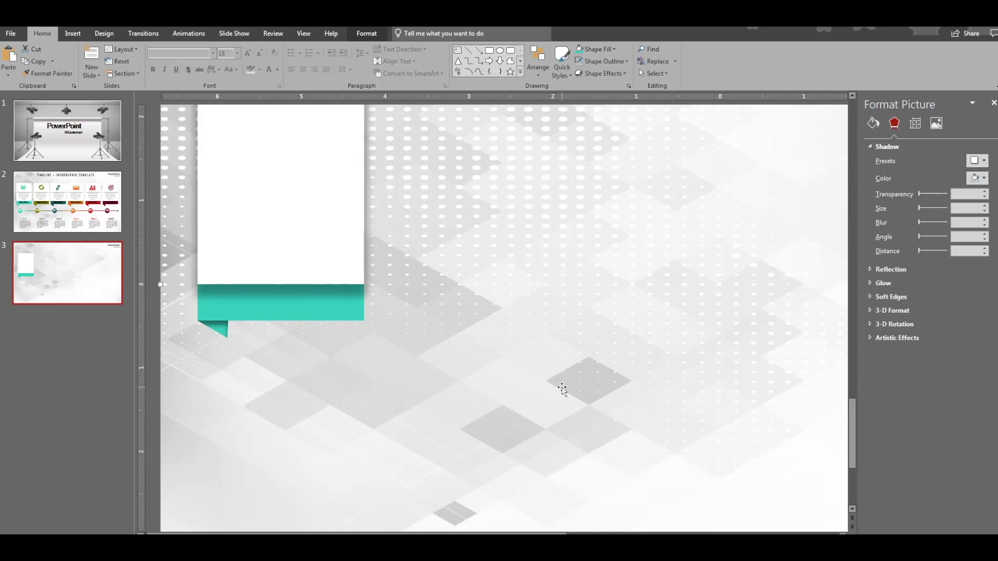
{"action": "scroll", "coordinate": [562, 390], "scroll_direction": "down", "scroll_amount": 2}
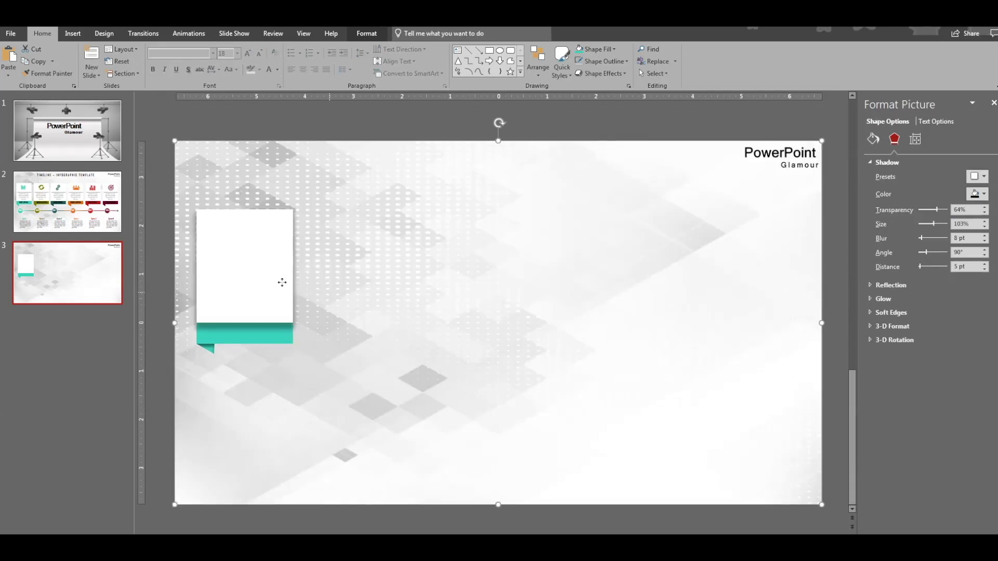
{"action": "left_click", "coordinate": [241, 250]}
Group the card, bar and fold, then duplicate it into six cards with Ctrl+D.
{"action": "left_click", "coordinate": [211, 351], "text": "shift"}
{"action": "left_click", "coordinate": [241, 335], "text": "shift"}
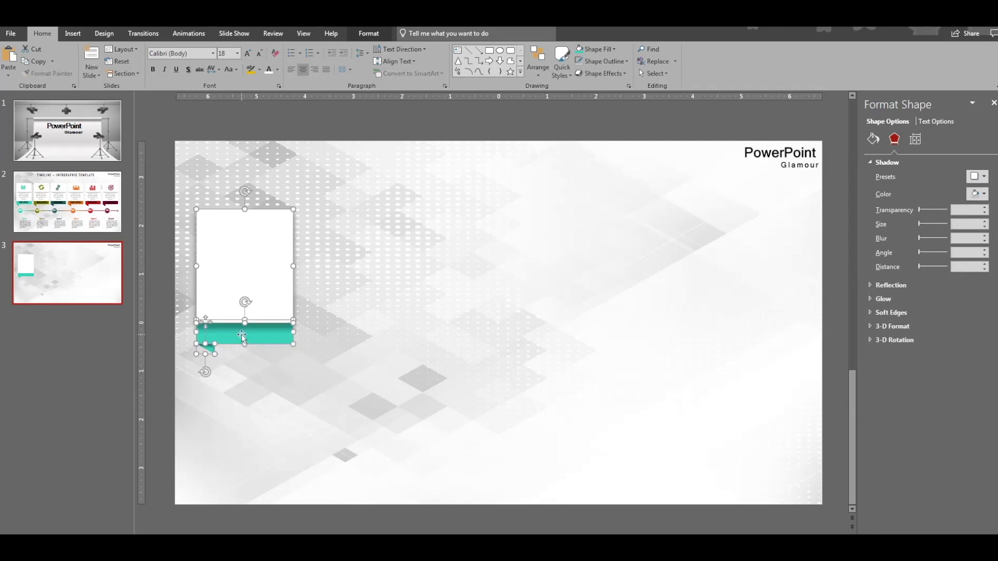
{"action": "right_click", "coordinate": [242, 337]}
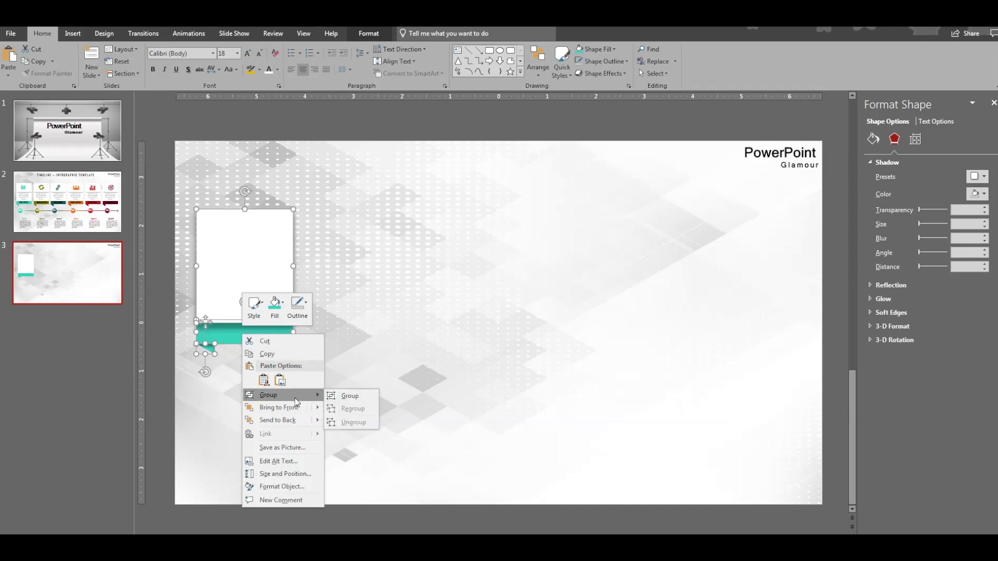
{"action": "left_click", "coordinate": [347, 397]}
{"action": "scroll", "coordinate": [434, 375], "scroll_direction": "down", "scroll_amount": 2}
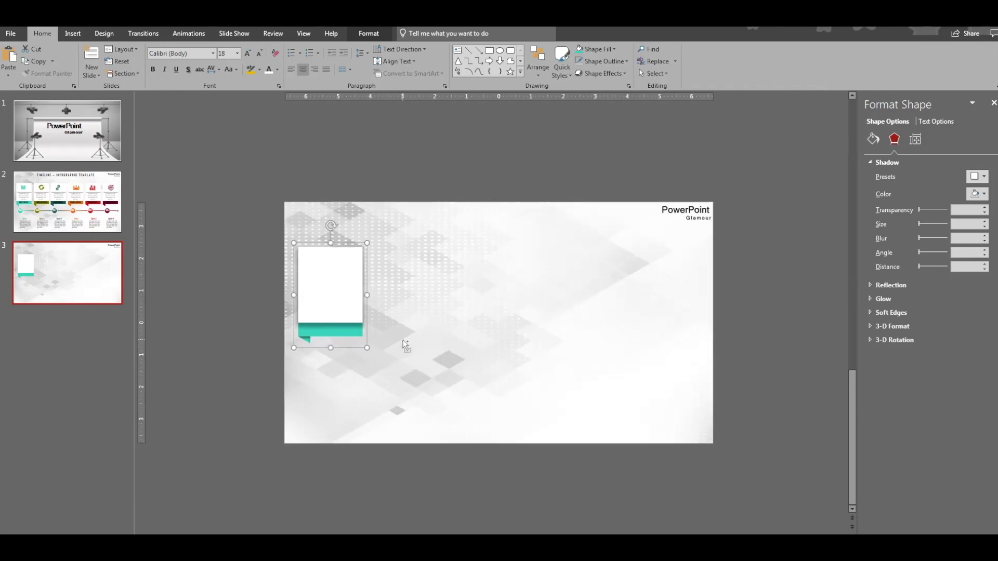
{"action": "left_click_drag", "start_coordinate": [341, 304], "coordinate": [401, 297]}
{"action": "key", "text": "ctrl+d"}
{"action": "key", "text": "ctrl+d"}
{"action": "key", "text": "ctrl+d"}
{"action": "key", "text": "ctrl+d"}
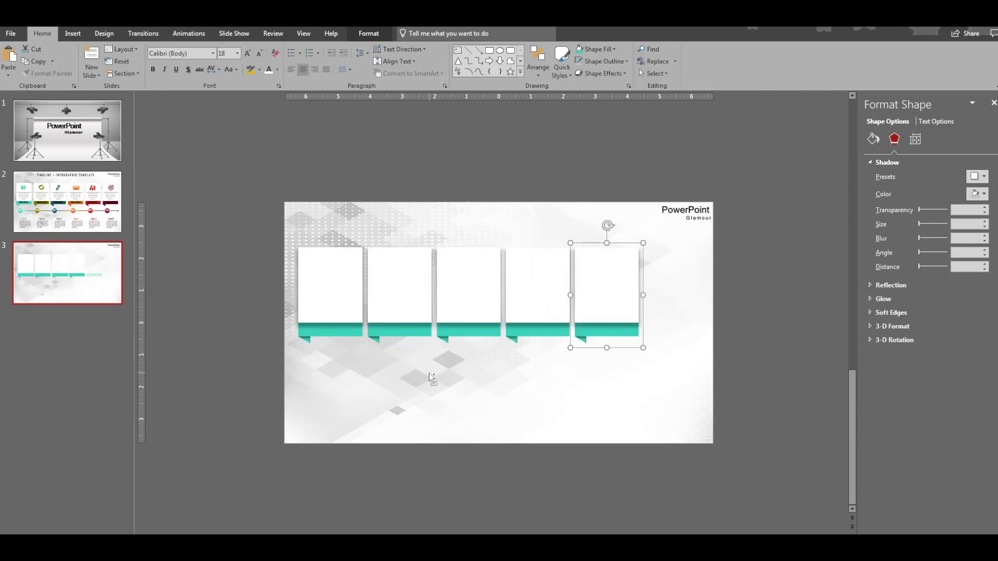
{"action": "left_click", "coordinate": [397, 392]}
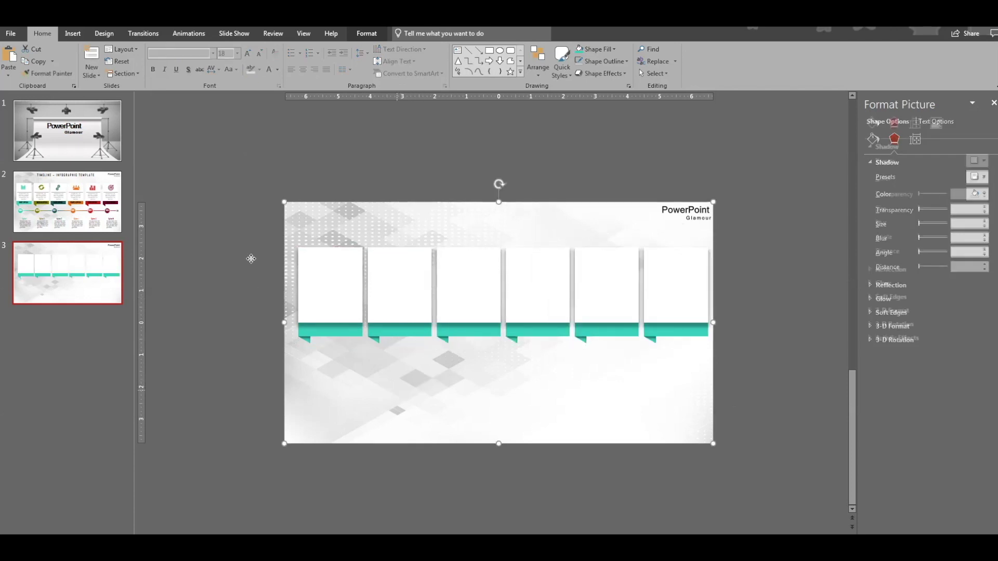
Distribute the six cards horizontally and align their tops.
{"action": "left_click_drag", "start_coordinate": [258, 245], "coordinate": [746, 371]}
{"action": "left_click", "coordinate": [368, 33]}
{"action": "left_click", "coordinate": [728, 48]}
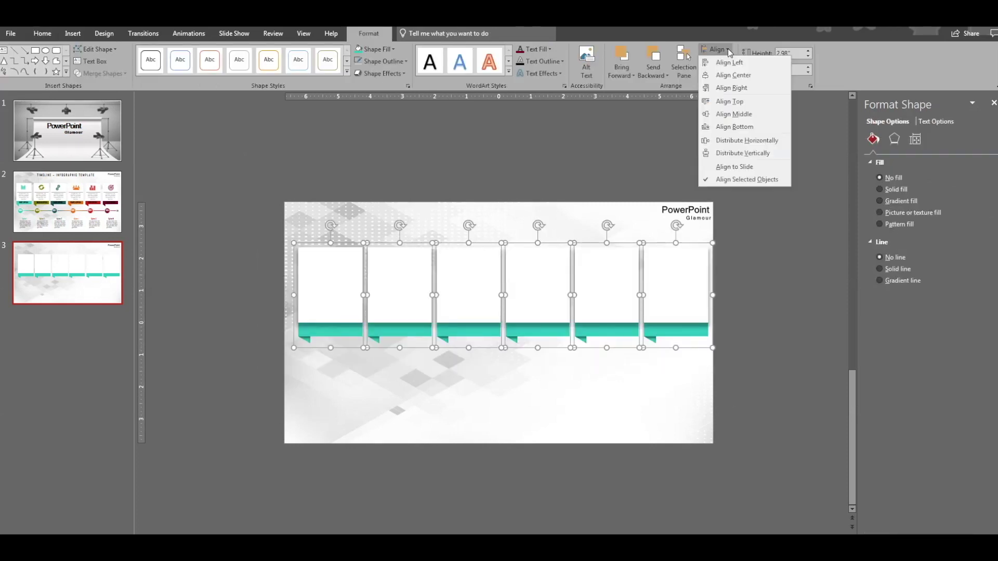
{"action": "left_click", "coordinate": [760, 141]}
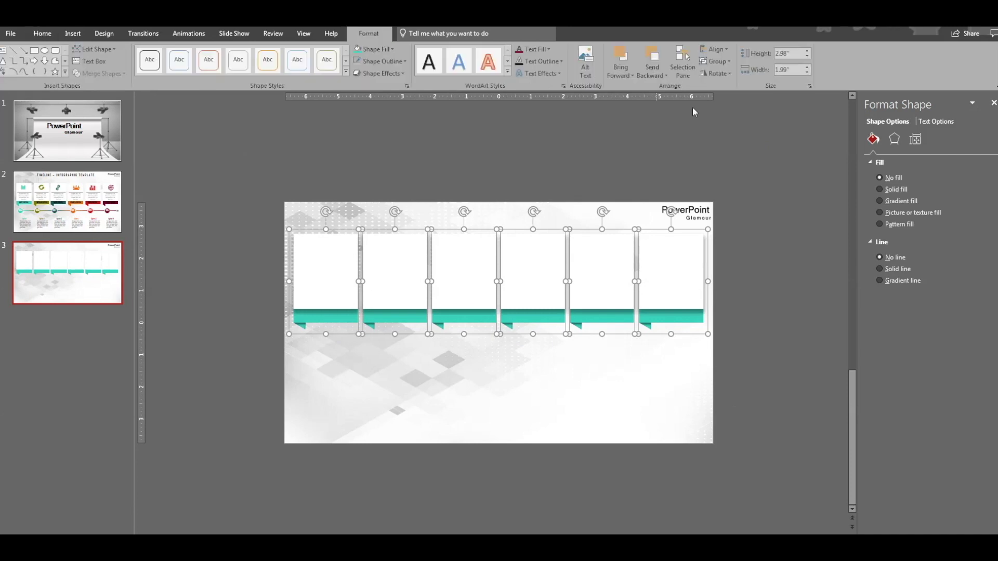
{"action": "left_click", "coordinate": [728, 48]}
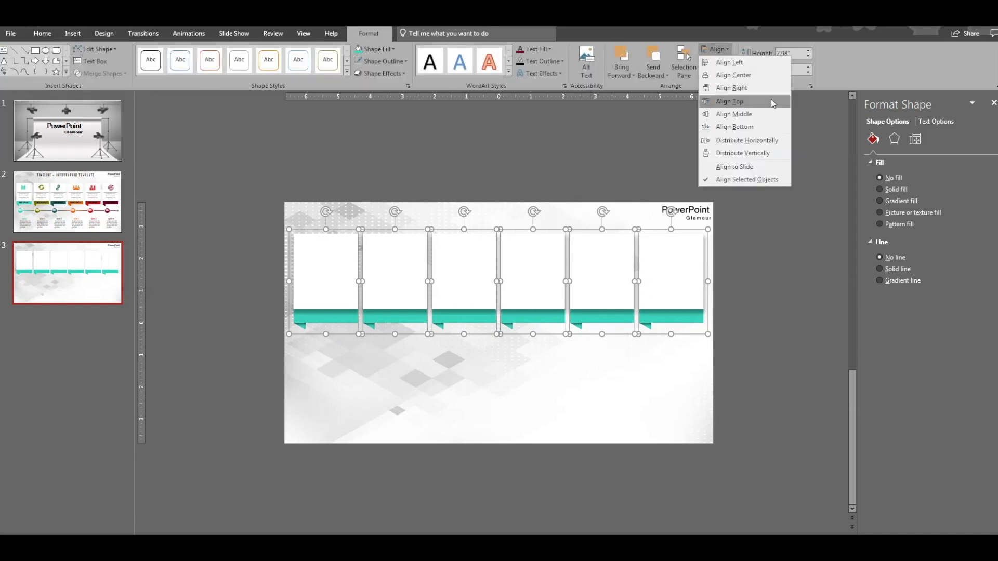
{"action": "left_click", "coordinate": [765, 112]}
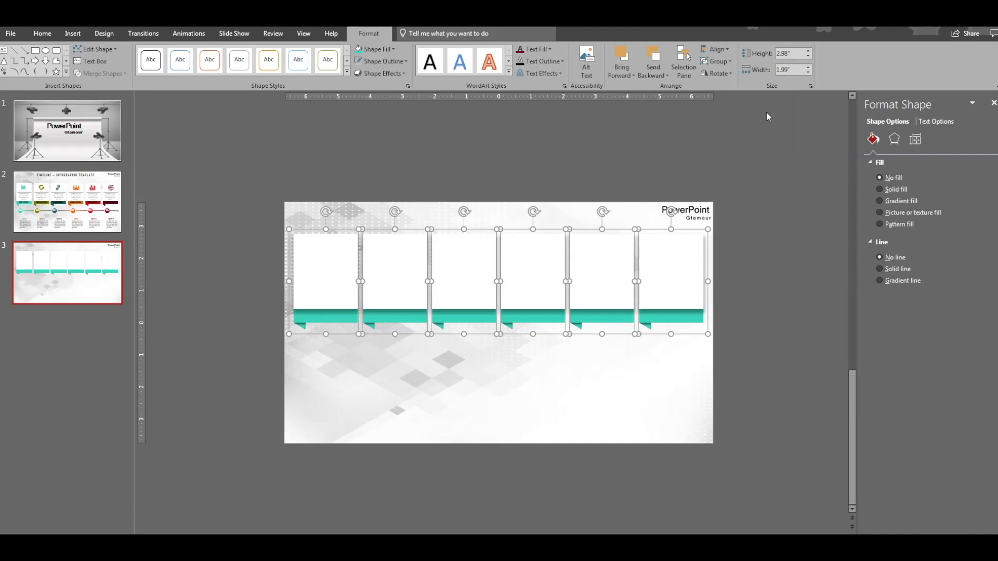
{"action": "left_click", "coordinate": [759, 226]}
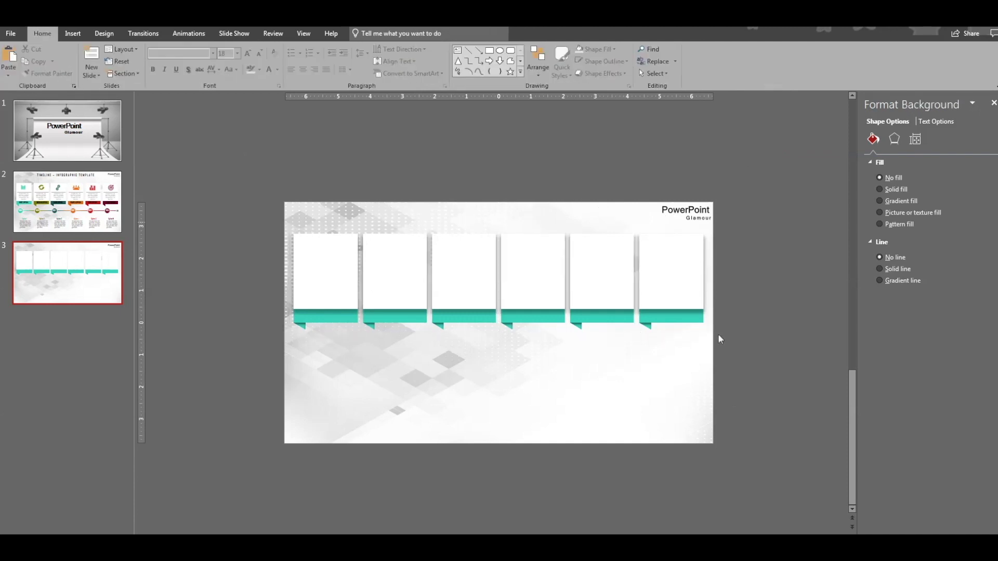
Select the second card's ribbon together with its fold.
{"action": "scroll", "coordinate": [537, 441], "scroll_direction": "up", "scroll_amount": 2}
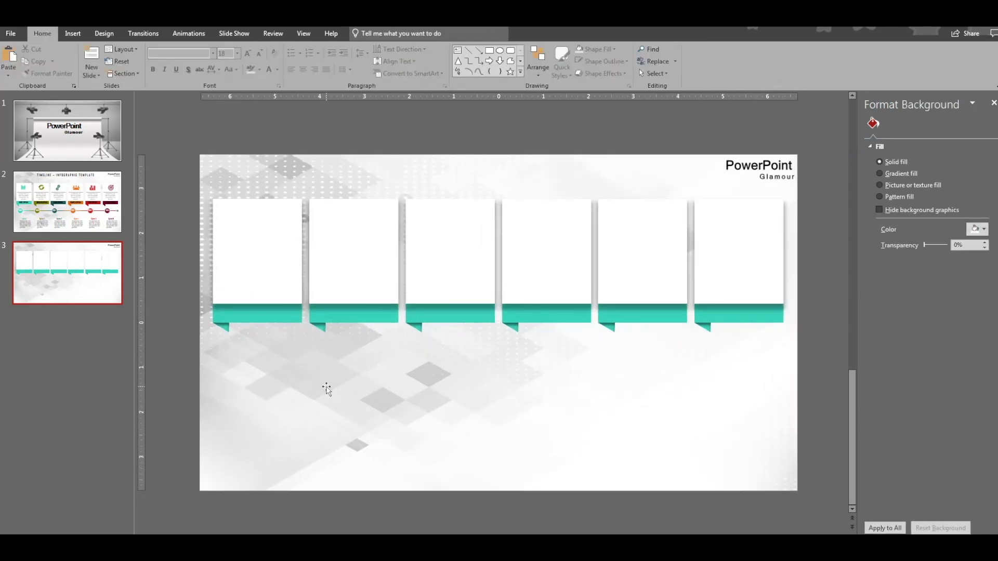
{"action": "left_click", "coordinate": [348, 314]}
{"action": "left_click", "coordinate": [322, 327], "text": "shift"}
Colour ribbons two, three and four olive, dark teal and orange.
{"action": "left_click", "coordinate": [596, 48]}
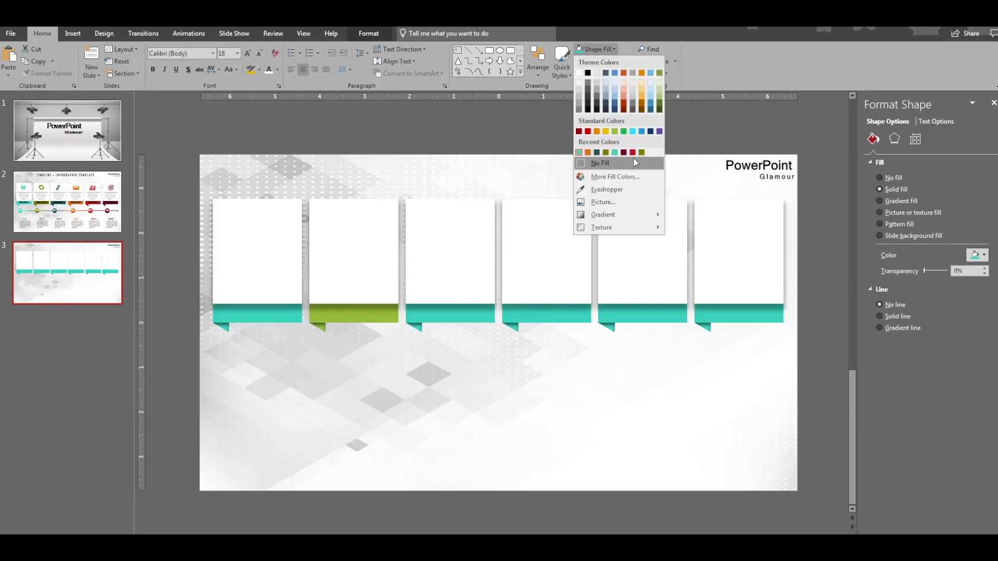
{"action": "left_click", "coordinate": [642, 152]}
{"action": "left_click", "coordinate": [450, 312]}
{"action": "left_click", "coordinate": [413, 325], "text": "shift"}
{"action": "left_click", "coordinate": [596, 49]}
{"action": "left_click", "coordinate": [597, 152]}
{"action": "left_click", "coordinate": [545, 314]}
{"action": "left_click", "coordinate": [509, 326], "text": "shift"}
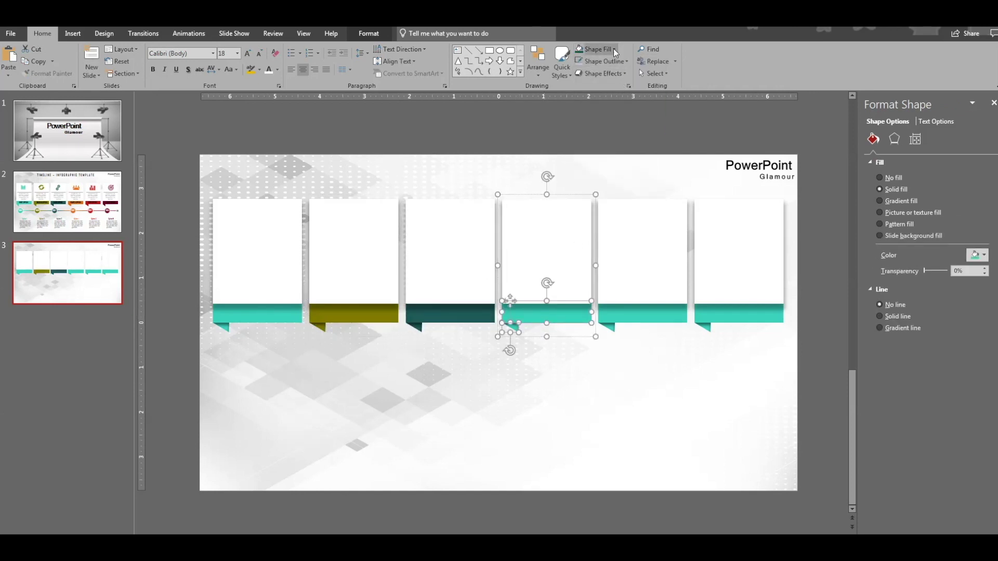
{"action": "left_click", "coordinate": [614, 49]}
{"action": "left_click", "coordinate": [606, 152]}
Colour ribbons five and six red and dark red.
{"action": "left_click", "coordinate": [642, 313]}
{"action": "left_click", "coordinate": [604, 325], "text": "shift"}
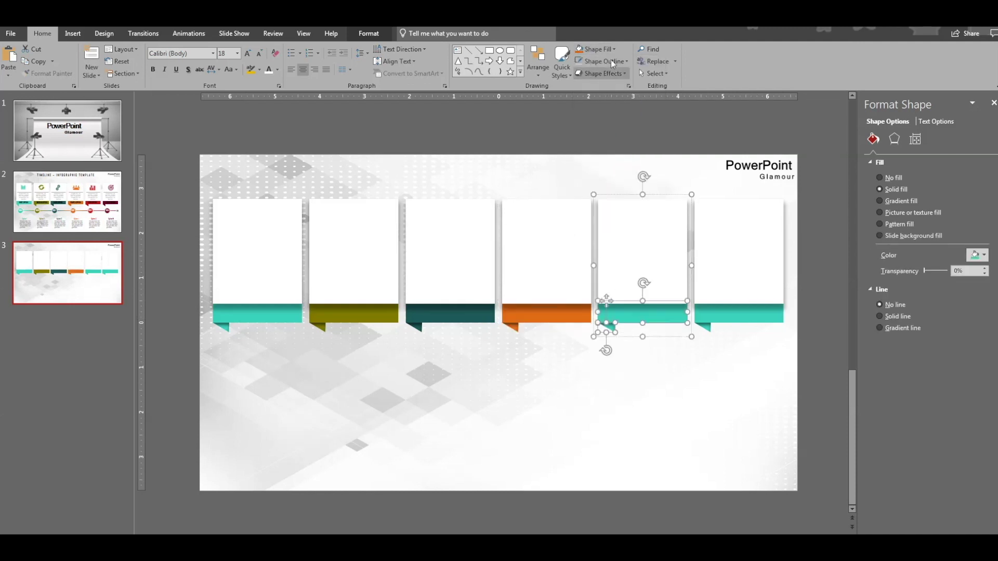
{"action": "left_click", "coordinate": [614, 48]}
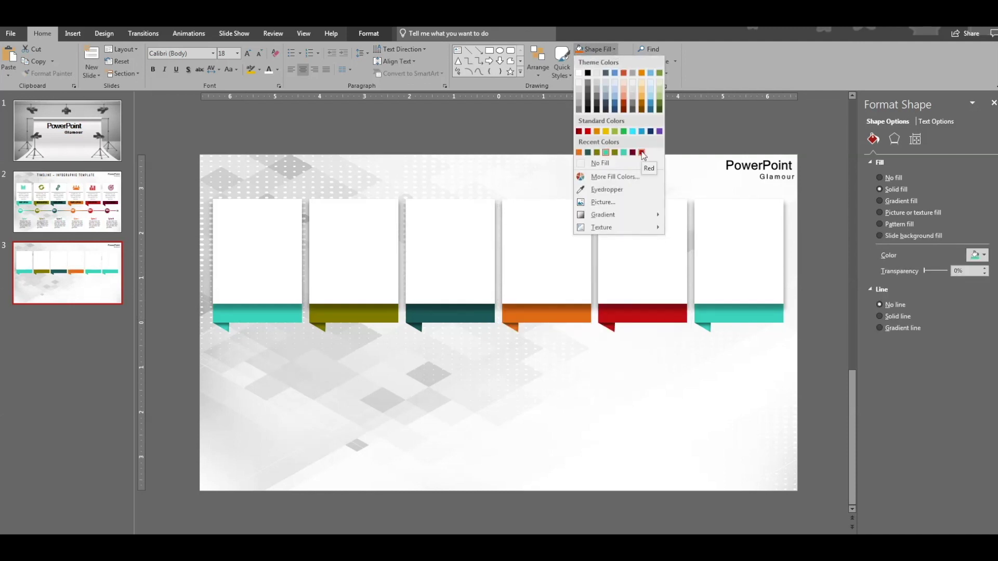
{"action": "left_click", "coordinate": [642, 152]}
{"action": "left_click", "coordinate": [738, 313]}
{"action": "left_click", "coordinate": [738, 314]}
{"action": "left_click", "coordinate": [701, 326], "text": "shift"}
{"action": "left_click", "coordinate": [613, 49]}
{"action": "left_click", "coordinate": [633, 152]}
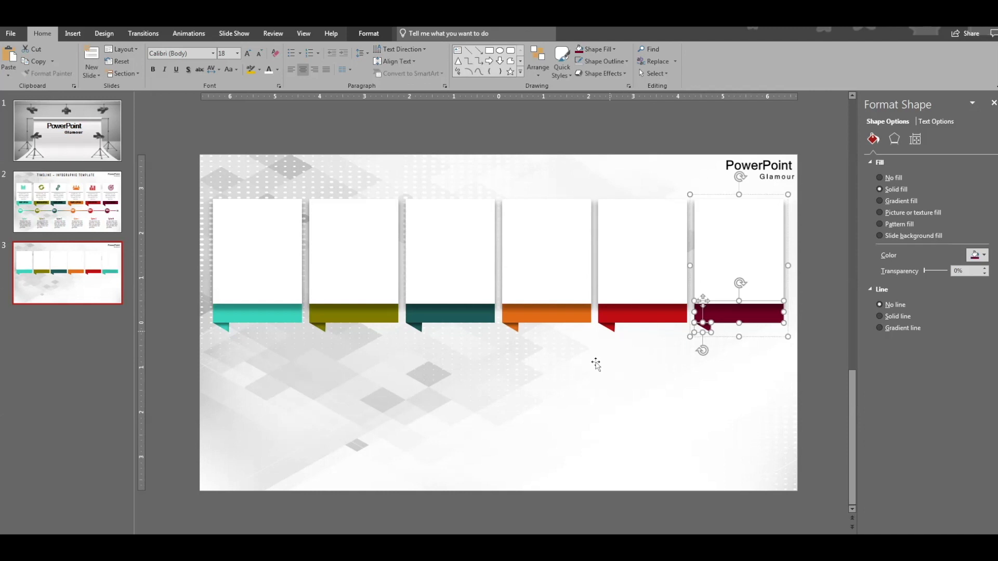
{"action": "left_click", "coordinate": [596, 364]}
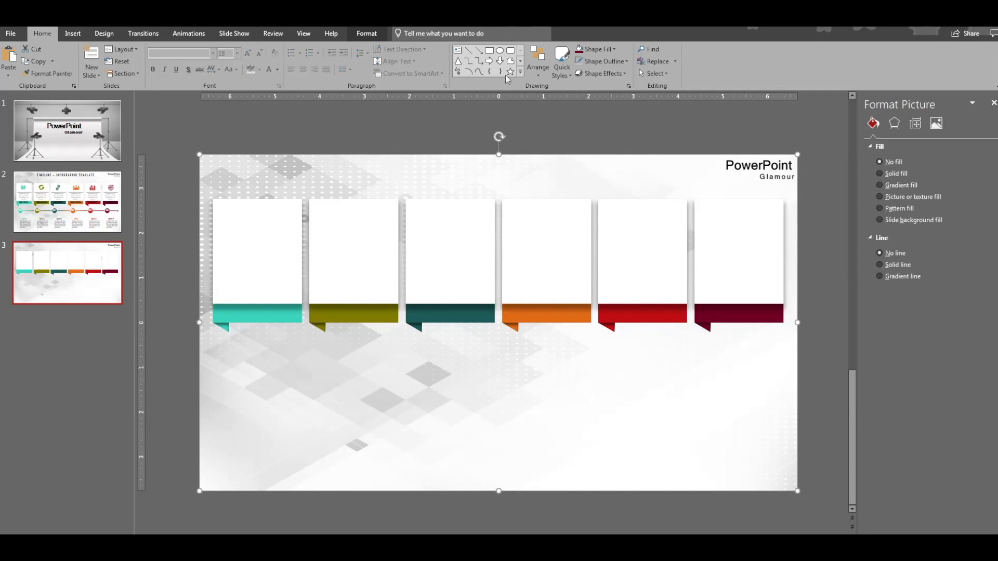
Draw a circle under the first card and eyedropper its fill from the teal ribbon.
{"action": "left_click_drag", "start_coordinate": [230, 353], "coordinate": [271, 384]}
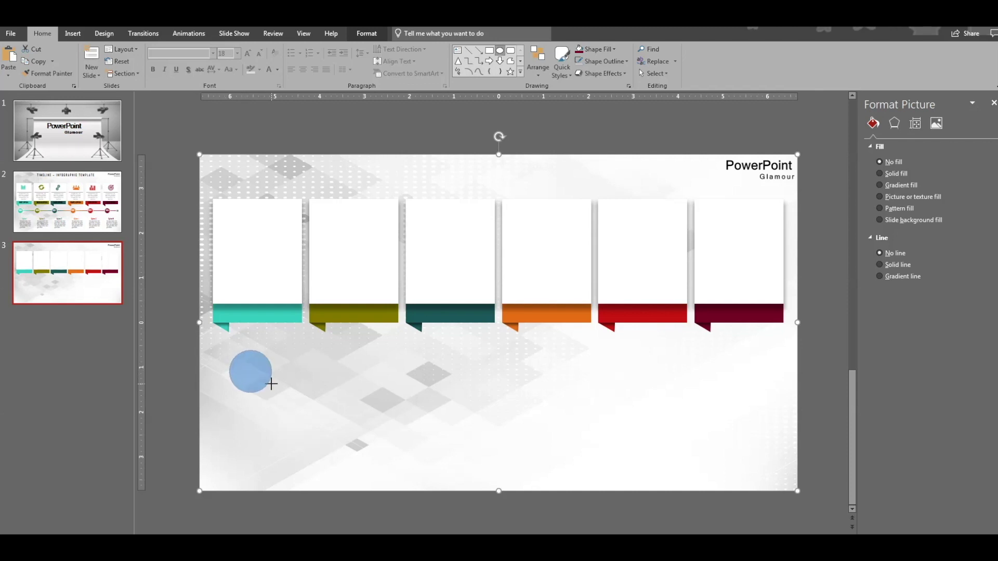
{"action": "left_click_drag", "start_coordinate": [271, 384], "coordinate": [236, 353]}
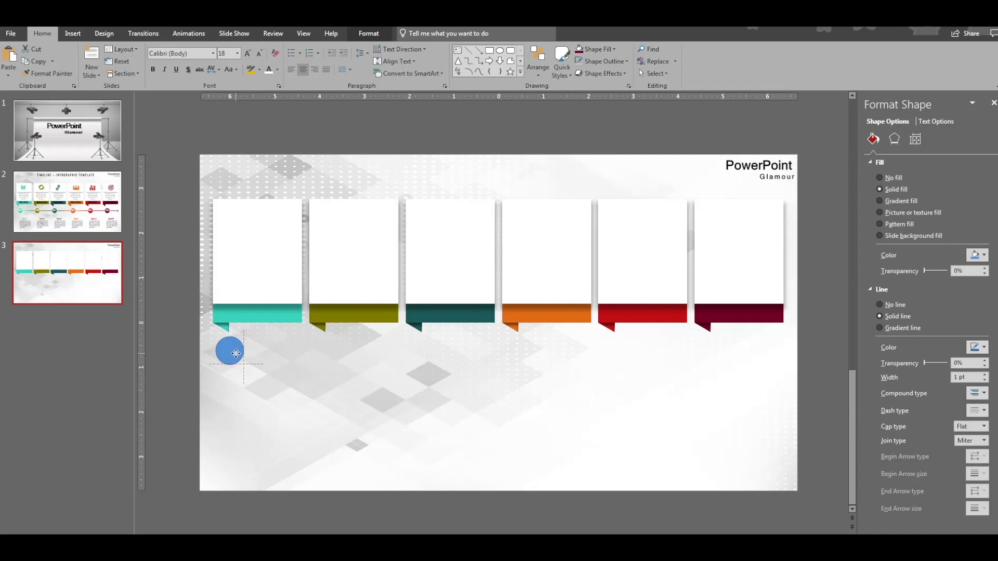
{"action": "left_click_drag", "start_coordinate": [235, 354], "coordinate": [237, 355]}
{"action": "left_click_drag", "start_coordinate": [236, 356], "coordinate": [236, 355]}
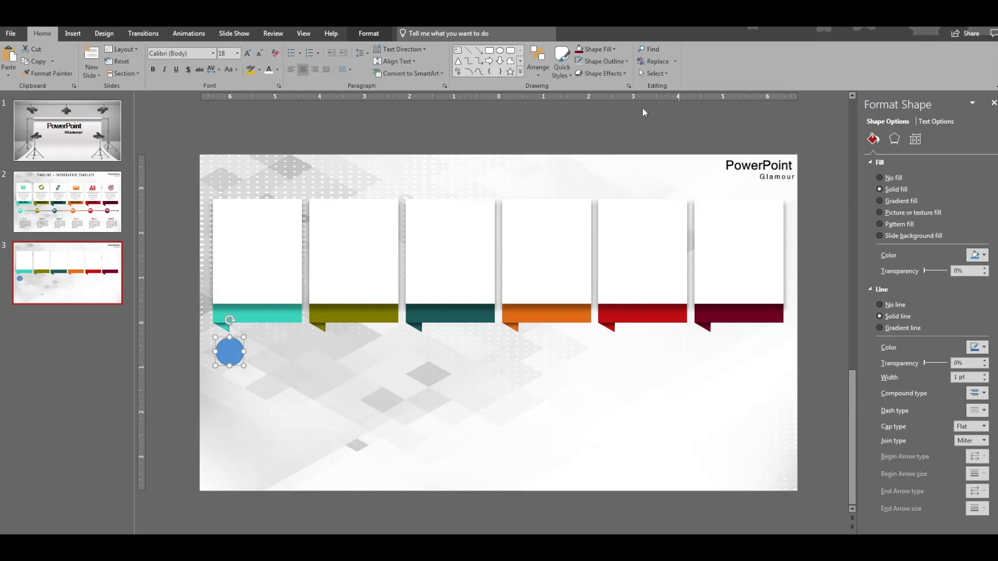
{"action": "left_click", "coordinate": [614, 50]}
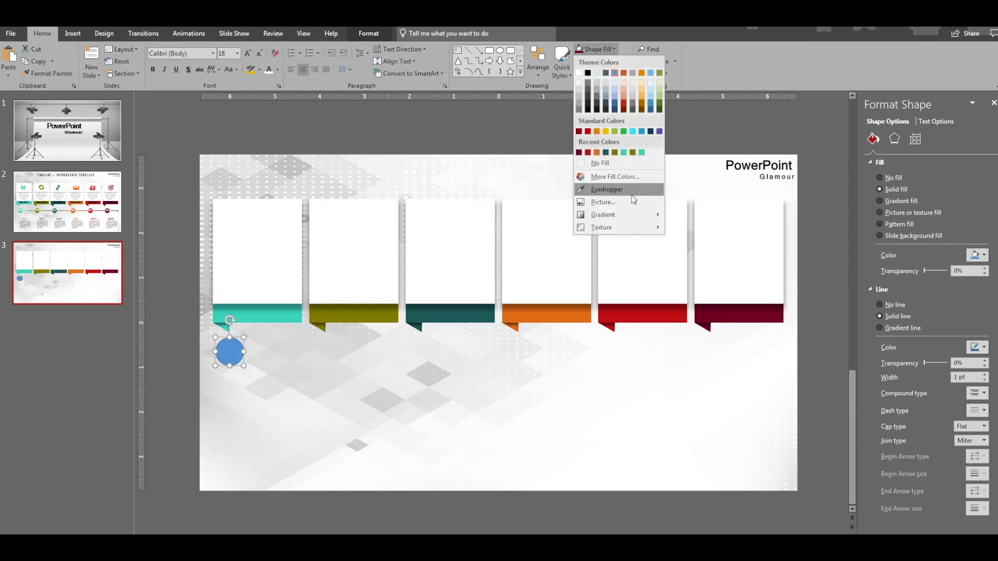
{"action": "left_click", "coordinate": [629, 196]}
{"action": "left_click", "coordinate": [263, 312]}
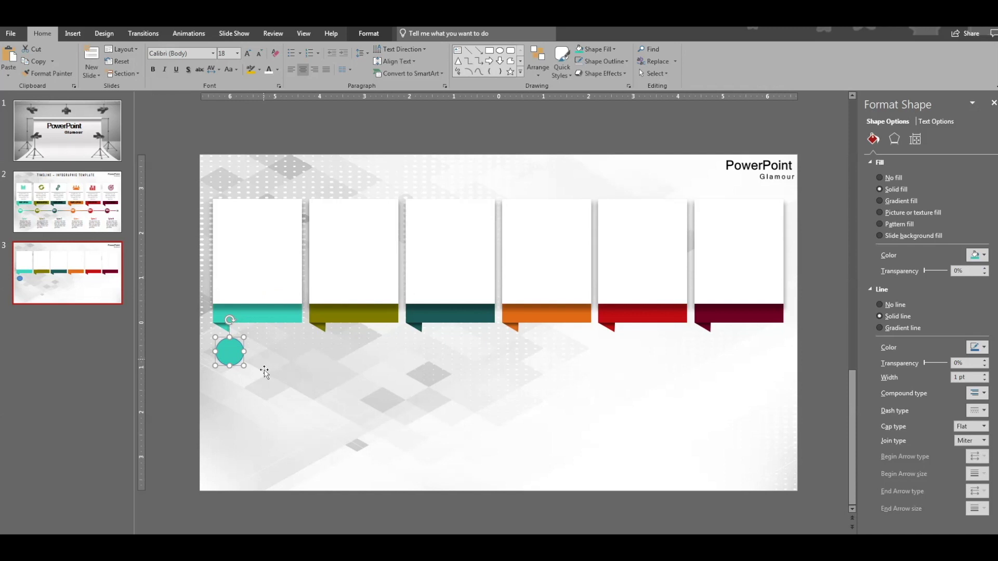
Give the circle a coloured outline of 2¼ pt weight.
{"action": "left_click", "coordinate": [576, 60]}
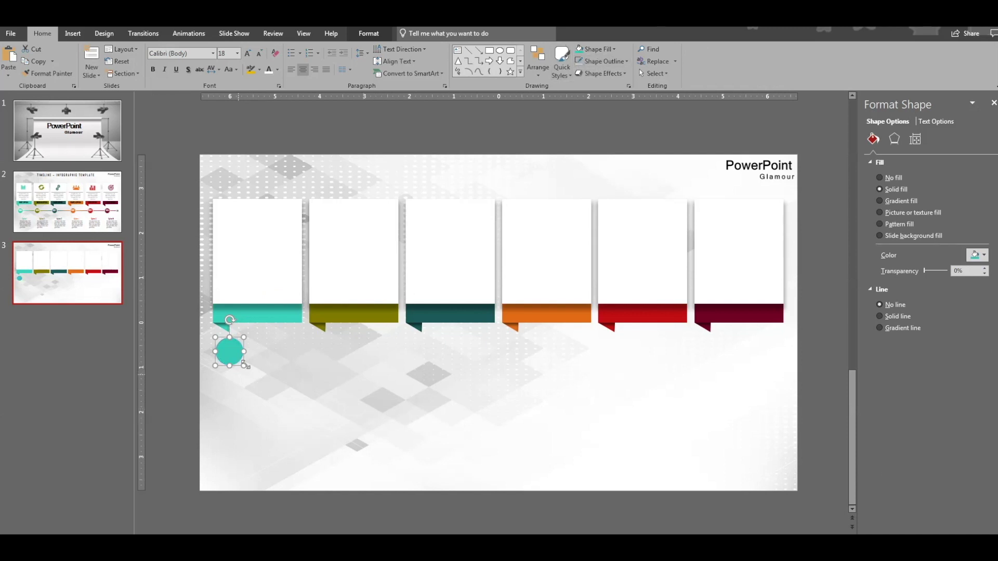
{"action": "left_click", "coordinate": [601, 61]}
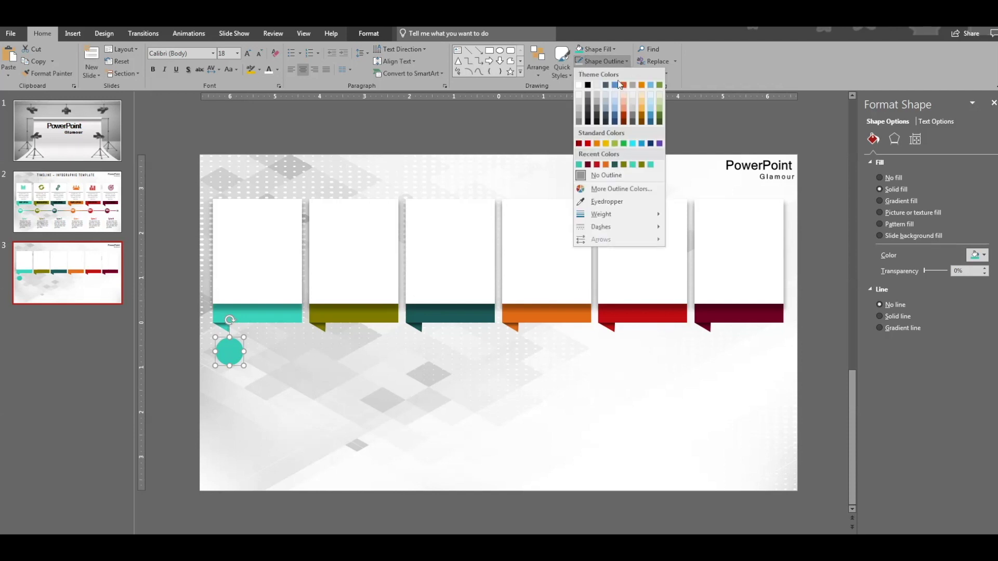
{"action": "left_click", "coordinate": [580, 90]}
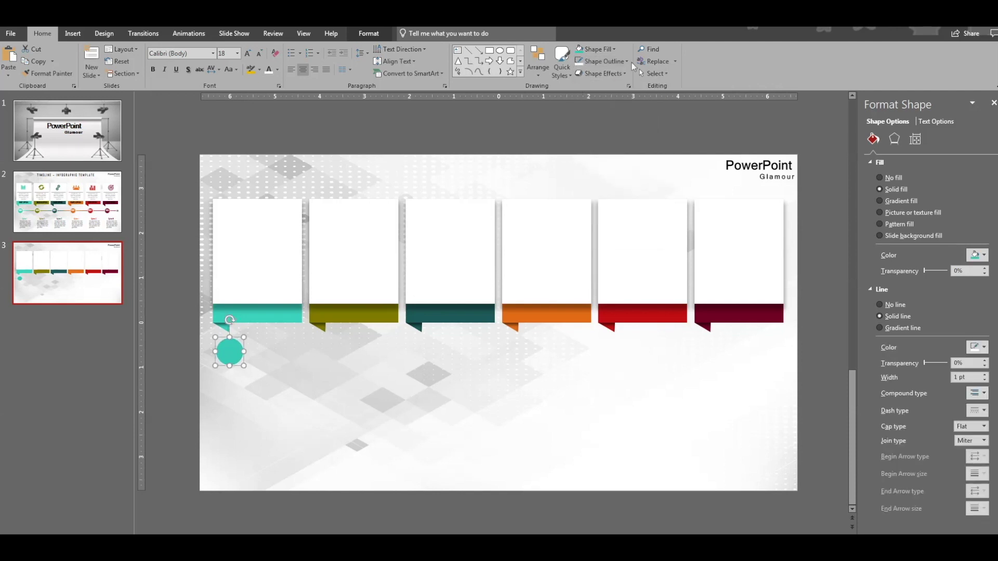
{"action": "left_click", "coordinate": [602, 60]}
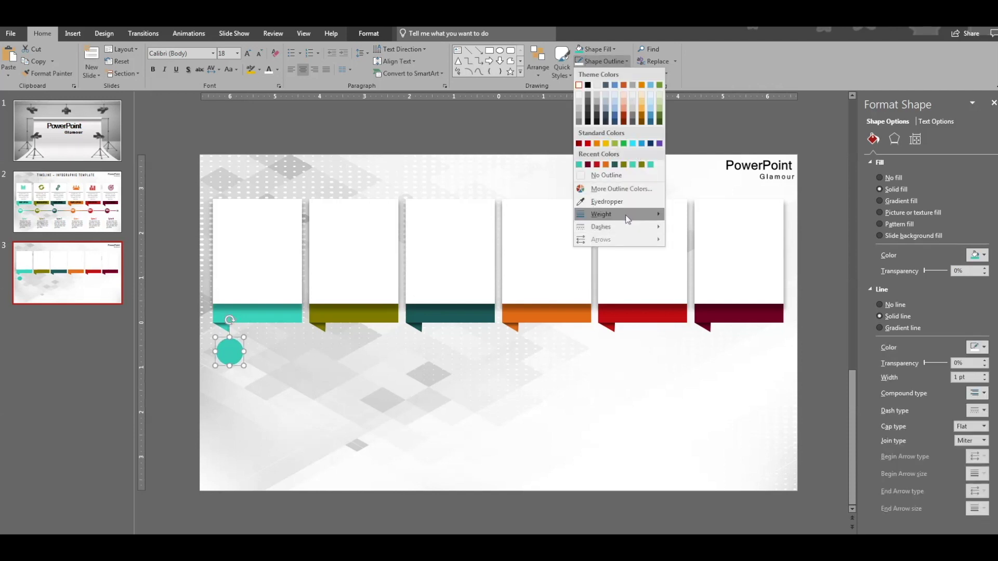
{"action": "mouse_move", "coordinate": [628, 218]}
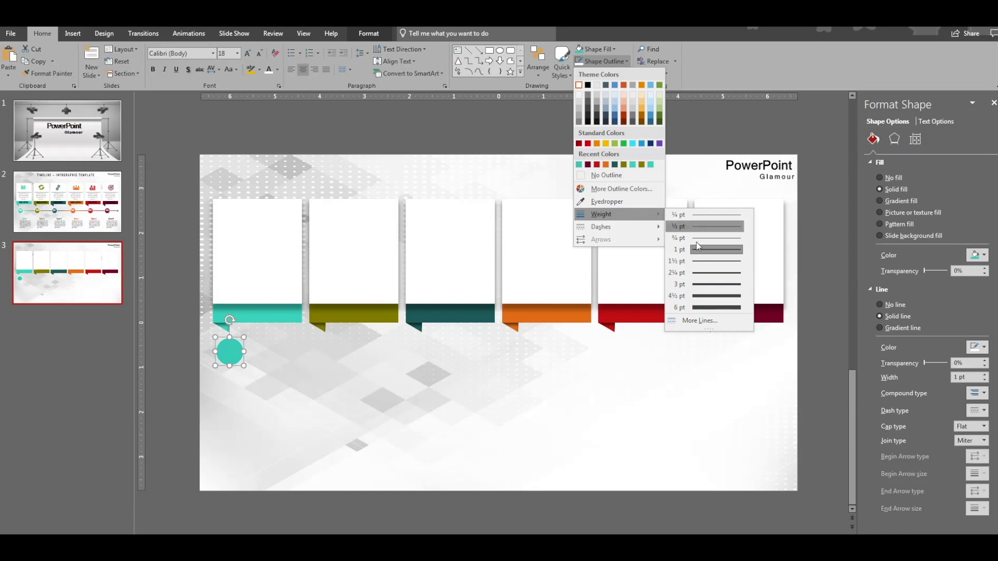
{"action": "left_click", "coordinate": [702, 277]}
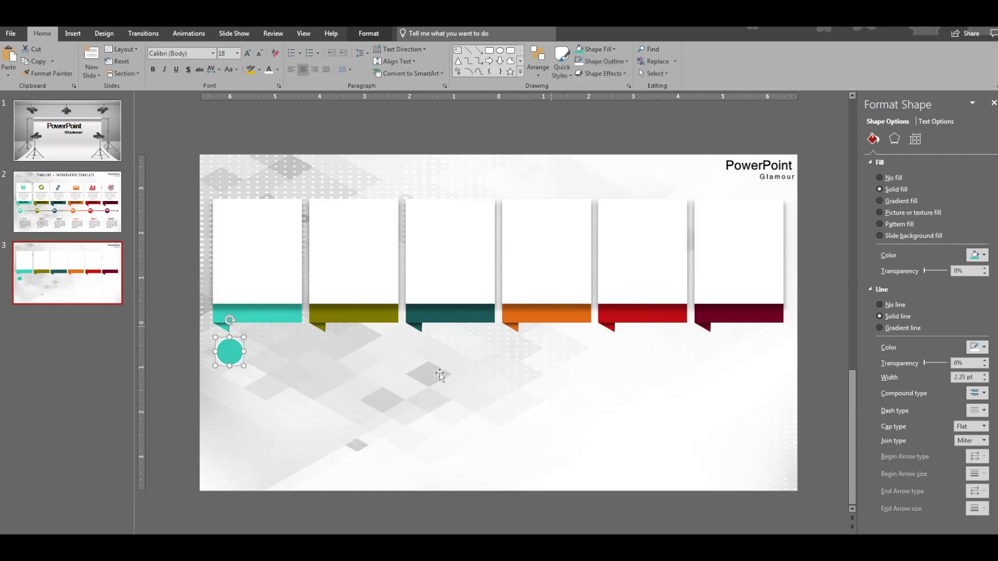
Apply the Outer Offset: Center shadow to the circle (60% transparency, 102% size, 12 pt blur).
{"action": "left_click", "coordinate": [893, 142]}
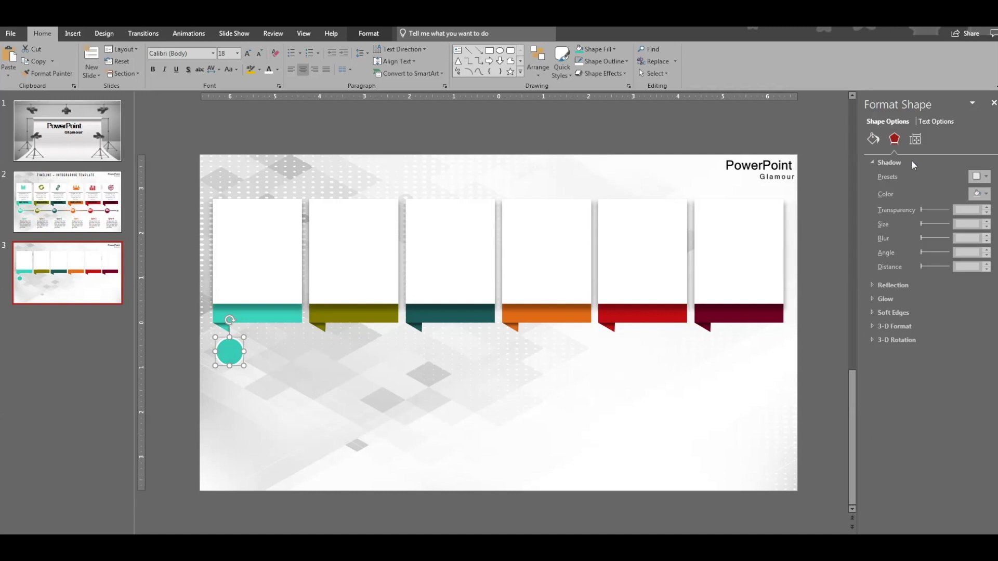
{"action": "left_click", "coordinate": [978, 176]}
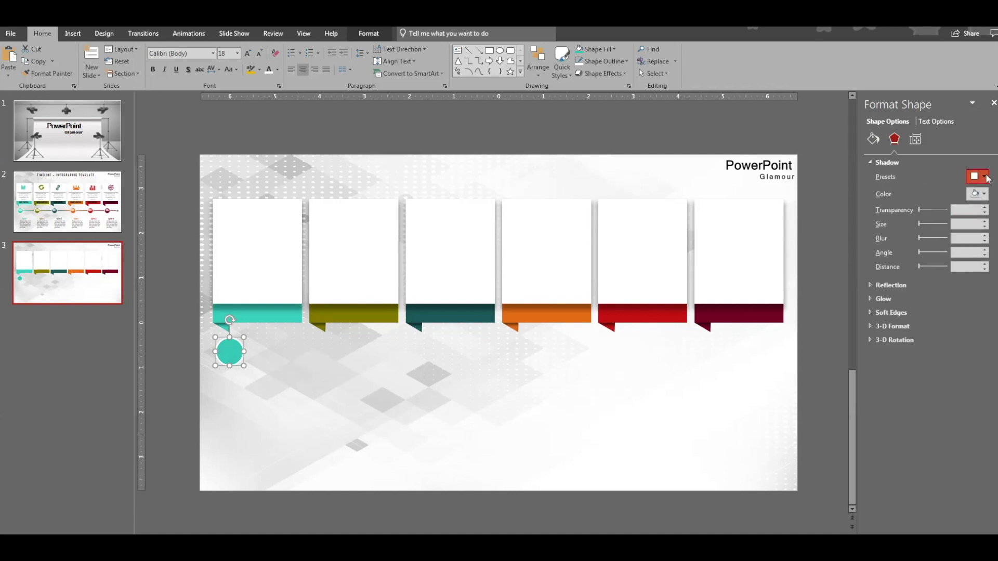
{"action": "left_click", "coordinate": [966, 280]}
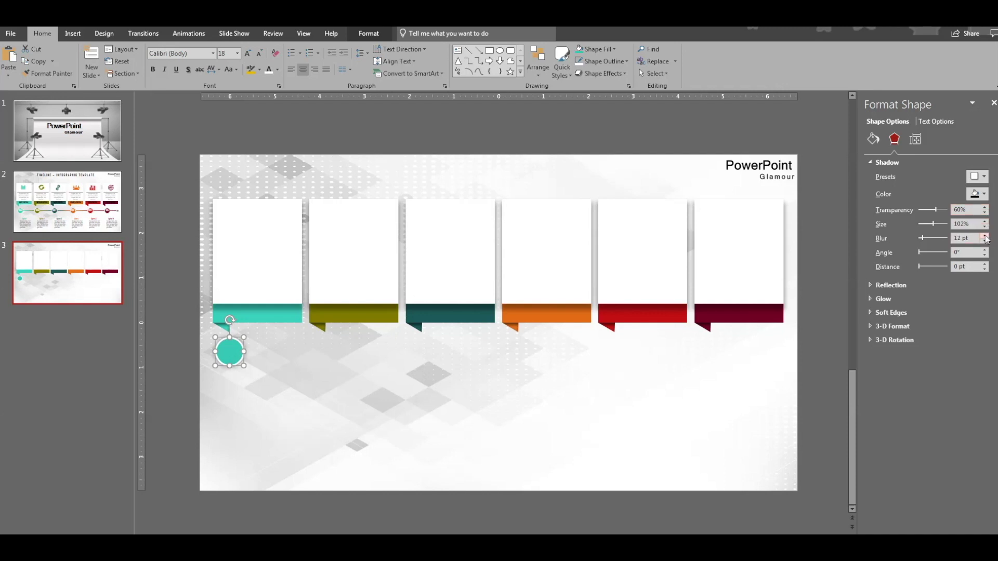
{"action": "left_click", "coordinate": [482, 426]}
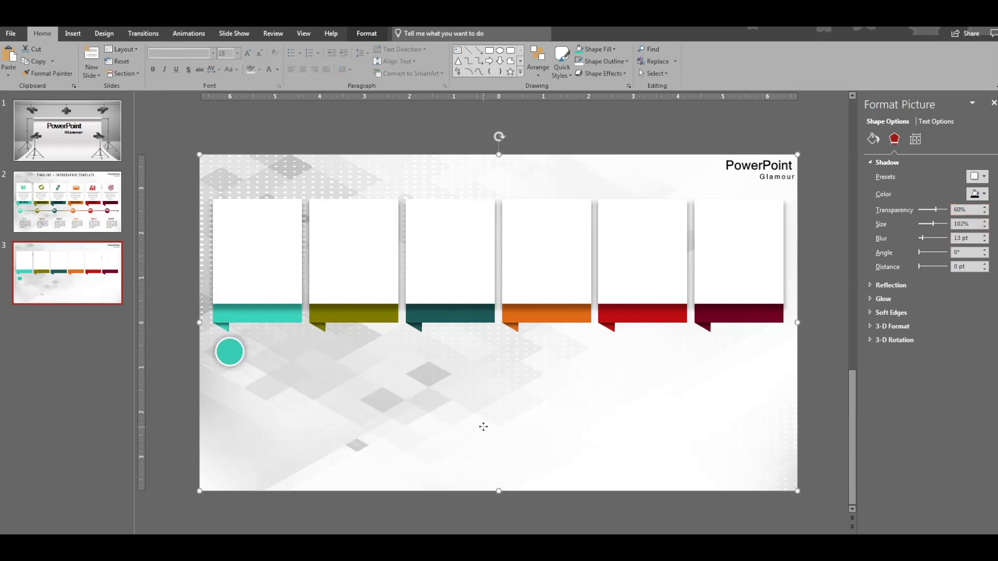
Duplicate the teal circle so one sits under each ribbon.
{"action": "left_click", "coordinate": [228, 364]}
{"action": "left_click_drag", "start_coordinate": [233, 358], "coordinate": [331, 354]}
{"action": "key", "text": "ctrl+d"}
{"action": "key", "text": "ctrl+d"}
{"action": "key", "text": "ctrl+d"}
{"action": "key", "text": "ctrl+d"}
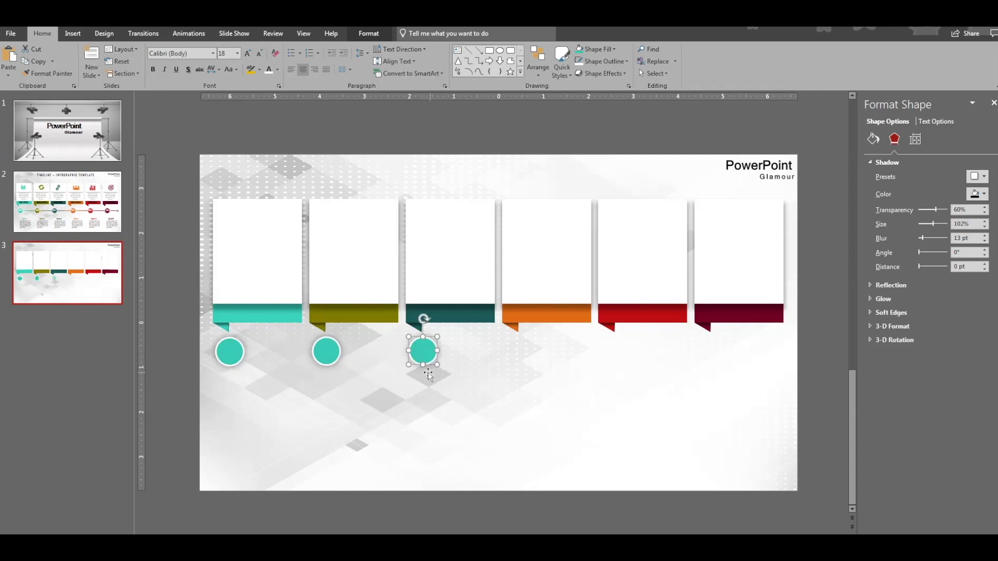
Distribute the six circles evenly across the slide and align them on one level.
{"action": "left_click_drag", "start_coordinate": [171, 339], "coordinate": [764, 379]}
{"action": "left_click", "coordinate": [369, 35]}
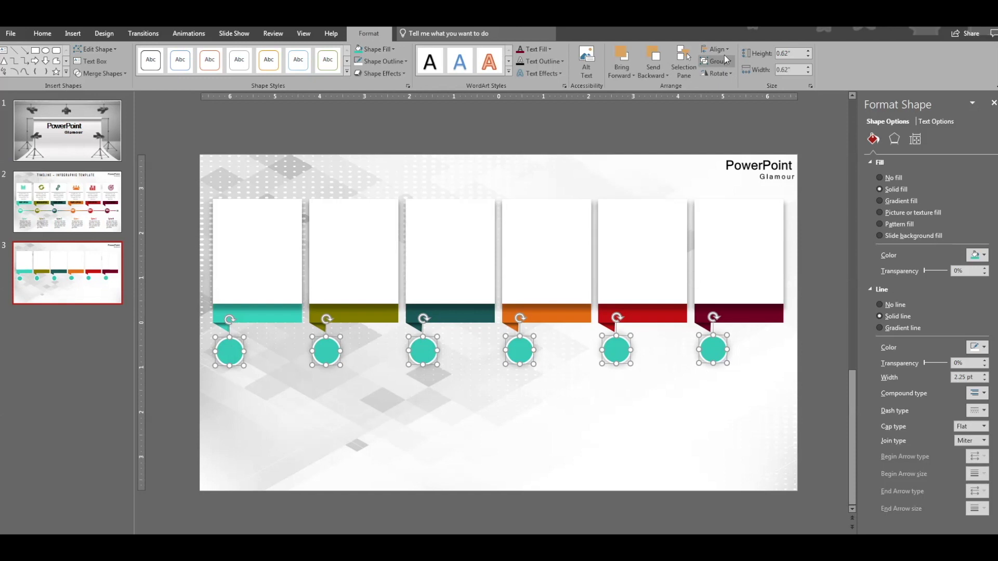
{"action": "left_click", "coordinate": [727, 49]}
{"action": "left_click", "coordinate": [754, 139]}
{"action": "left_click", "coordinate": [727, 50]}
{"action": "left_click", "coordinate": [753, 116]}
{"action": "left_click", "coordinate": [579, 409]}
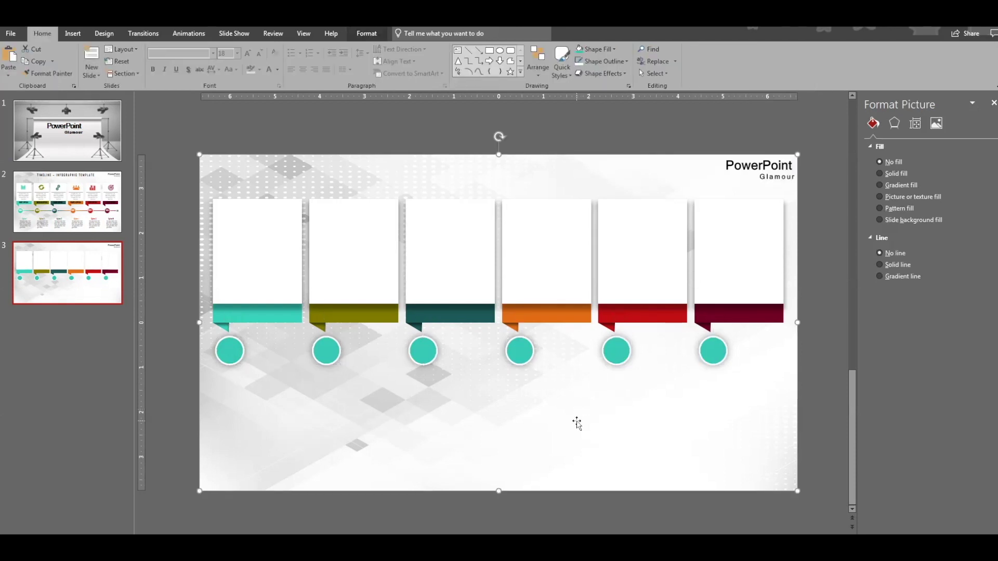
{"action": "left_click", "coordinate": [326, 346]}
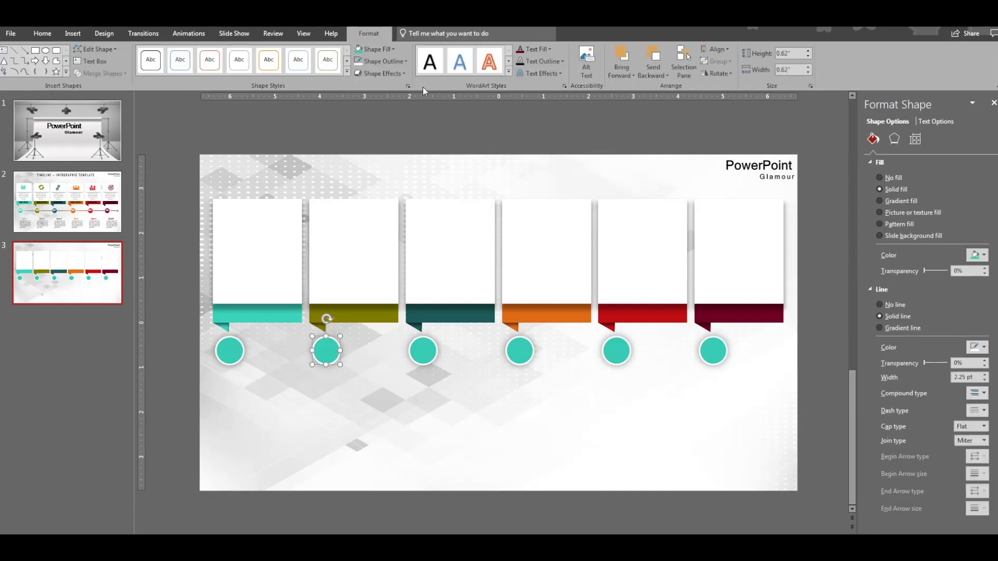
Eyedropper the second and third circles olive and dark teal from their ribbons.
{"action": "left_click", "coordinate": [394, 50]}
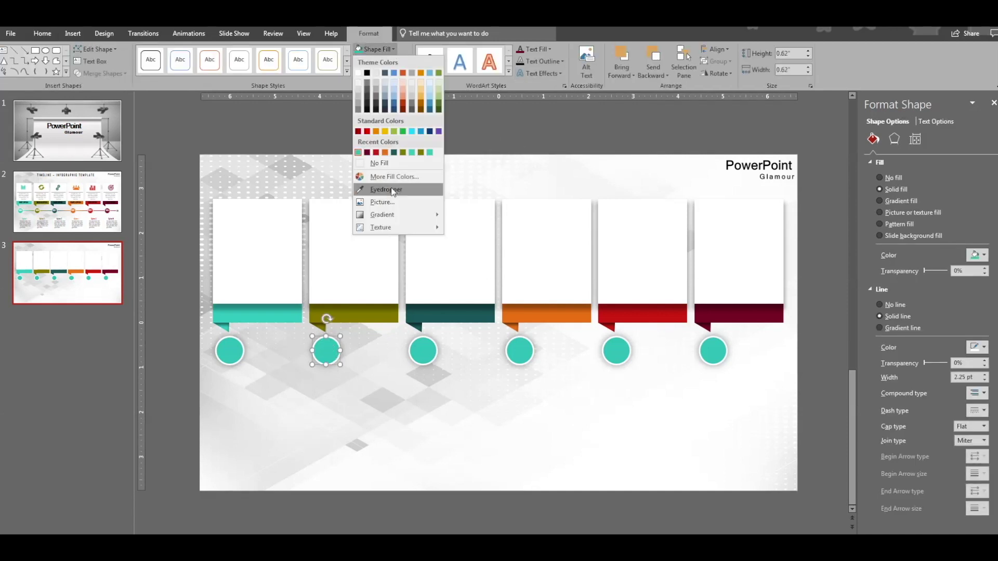
{"action": "left_click", "coordinate": [380, 191]}
{"action": "left_click", "coordinate": [367, 309]}
{"action": "left_click", "coordinate": [423, 354]}
{"action": "left_click", "coordinate": [394, 50]}
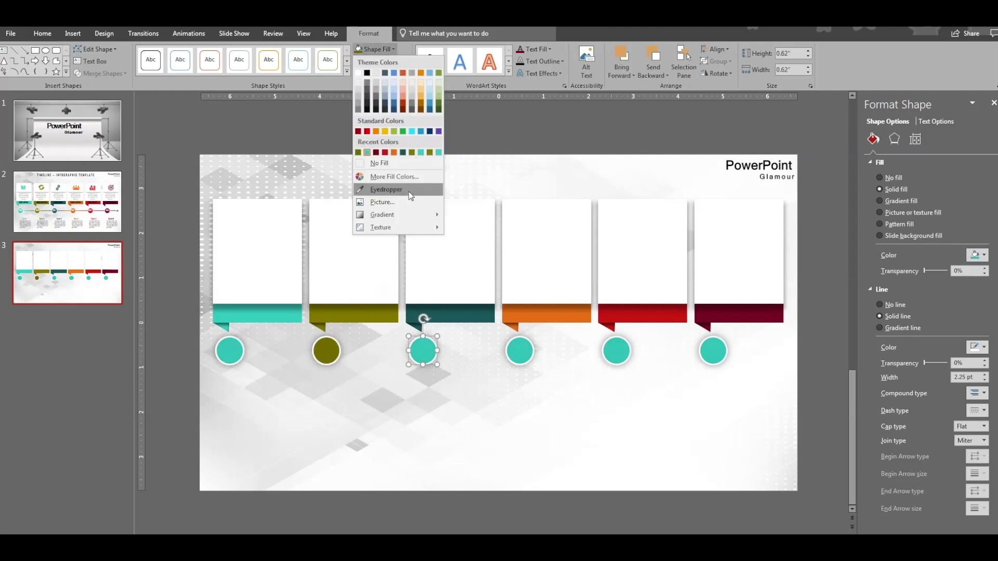
{"action": "left_click", "coordinate": [385, 189]}
{"action": "left_click", "coordinate": [475, 312]}
Eyedropper the fourth and fifth circles orange and red from the ribbons above.
{"action": "left_click", "coordinate": [519, 352]}
{"action": "left_click", "coordinate": [393, 49]}
{"action": "left_click", "coordinate": [385, 189]}
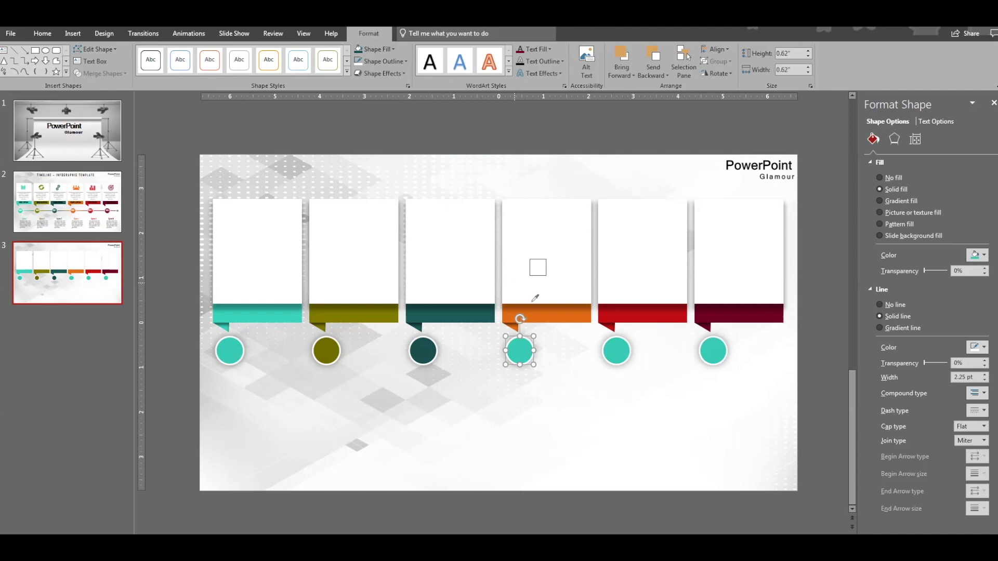
{"action": "left_click", "coordinate": [541, 314]}
{"action": "left_click", "coordinate": [616, 355]}
{"action": "left_click", "coordinate": [393, 52]}
{"action": "left_click", "coordinate": [385, 190]}
{"action": "left_click", "coordinate": [673, 312]}
Colour the sixth circle dark red to match its ribbon, then deselect.
{"action": "left_click", "coordinate": [717, 357]}
{"action": "left_click", "coordinate": [394, 49]}
{"action": "left_click", "coordinate": [385, 189]}
{"action": "left_click", "coordinate": [733, 314]}
{"action": "left_click", "coordinate": [653, 435]}
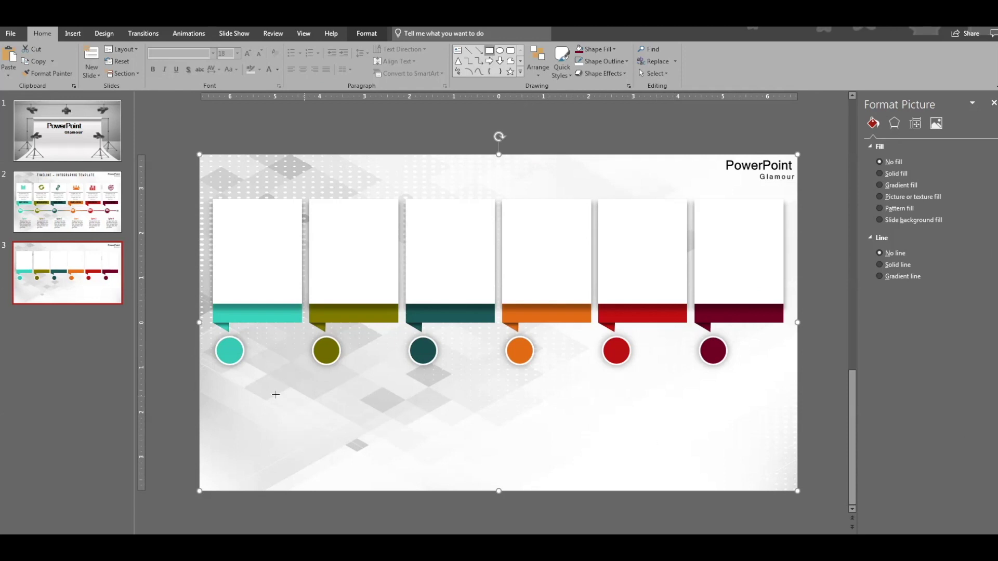
Draw a thin bar between the teal and olive circles, centre it, and remove its outline.
{"action": "left_click_drag", "start_coordinate": [235, 348], "coordinate": [318, 351]}
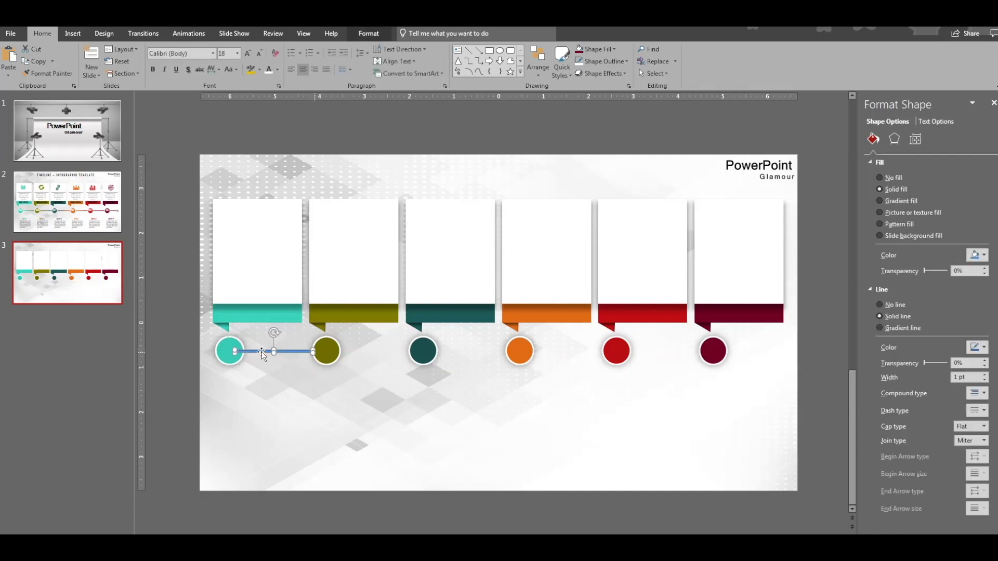
{"action": "left_click_drag", "start_coordinate": [267, 351], "coordinate": [268, 352]}
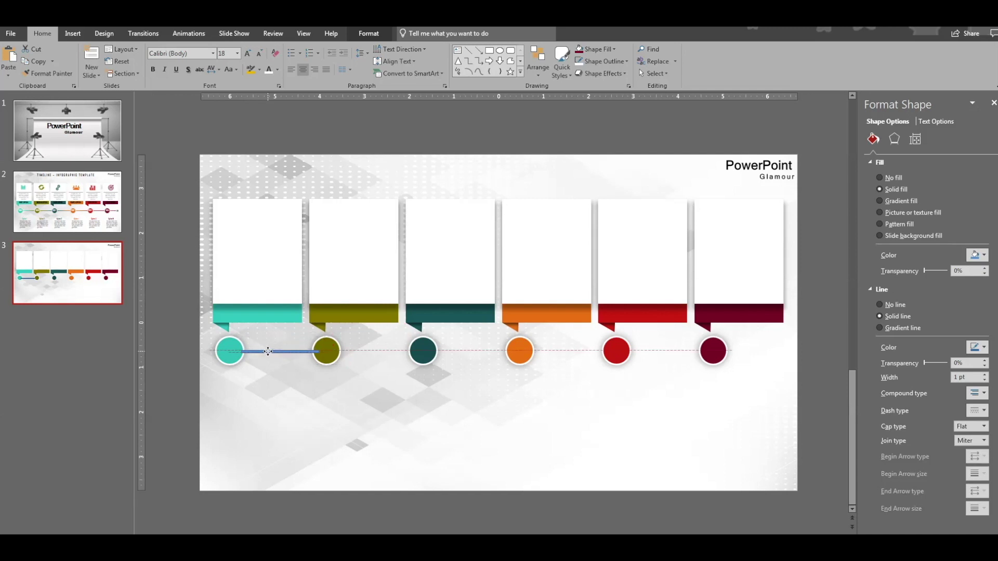
{"action": "left_click_drag", "start_coordinate": [268, 352], "coordinate": [269, 352]}
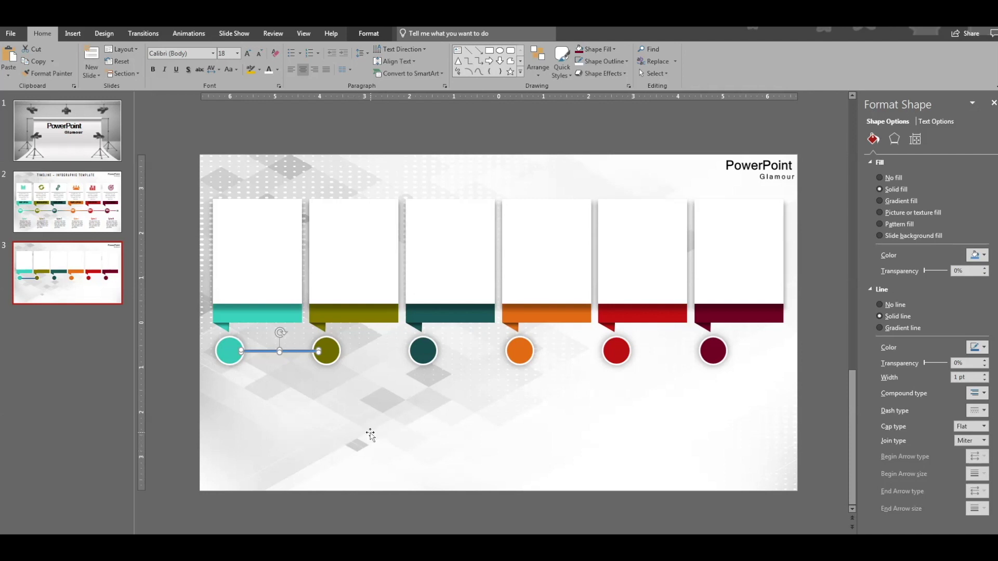
{"action": "left_click", "coordinate": [603, 62]}
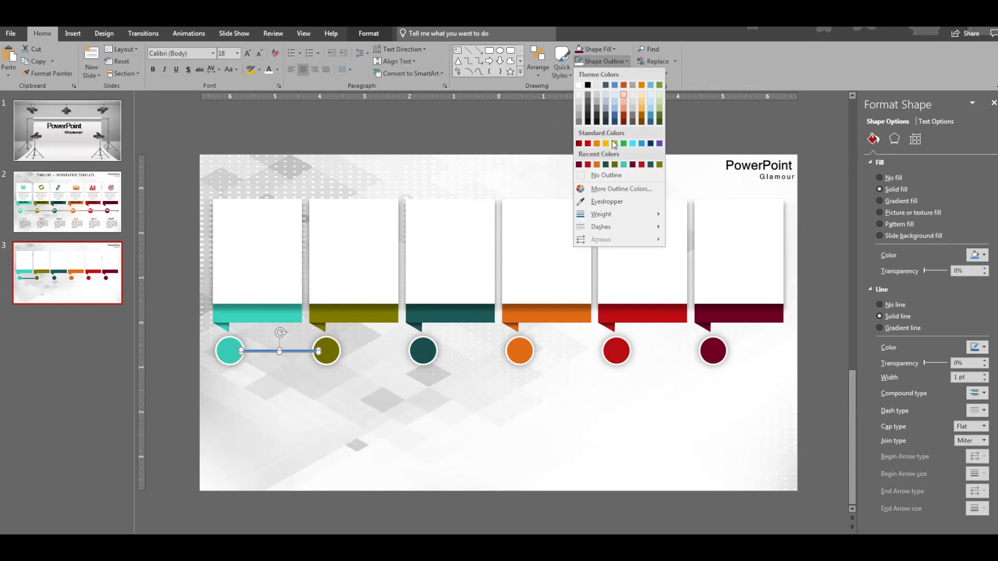
{"action": "left_click", "coordinate": [606, 174]}
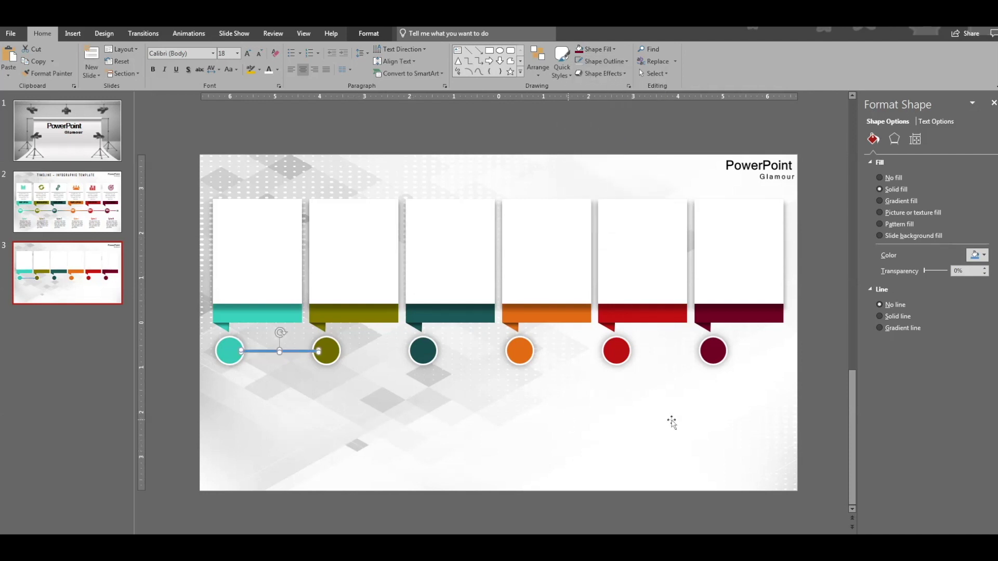
Give the bar a linear gradient fill running left to right.
{"action": "left_click", "coordinate": [882, 213]}
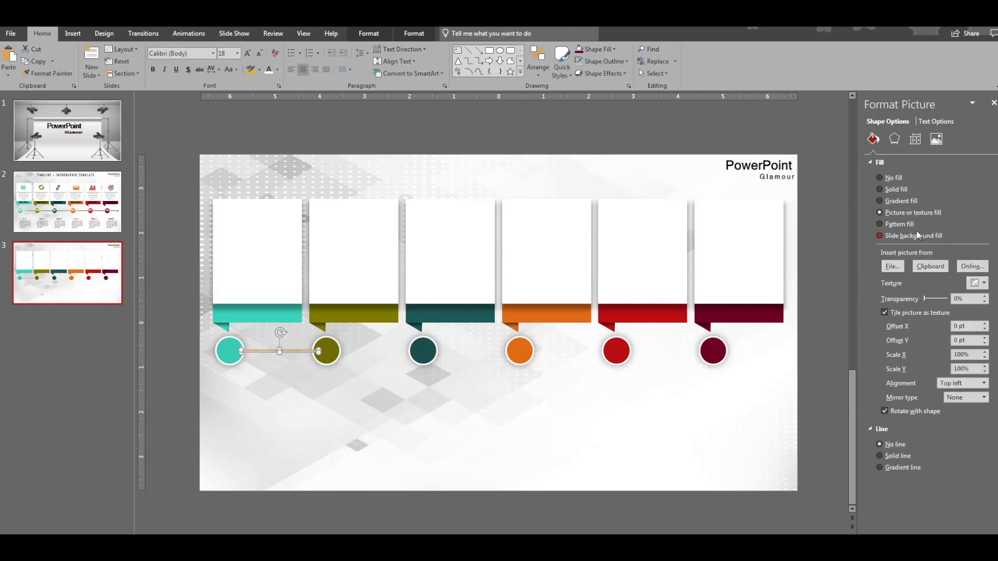
{"action": "left_click", "coordinate": [880, 201]}
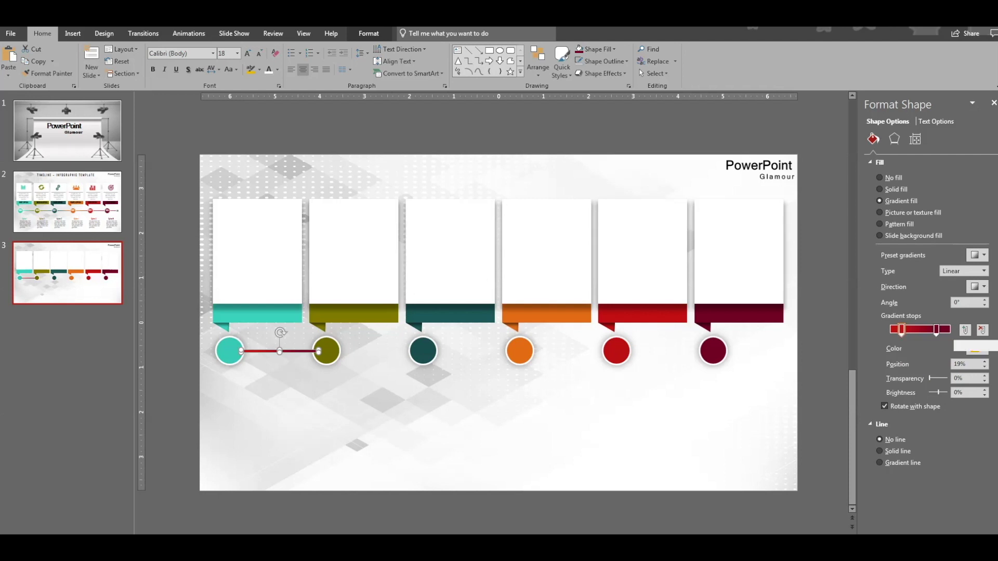
{"action": "left_click", "coordinate": [985, 287]}
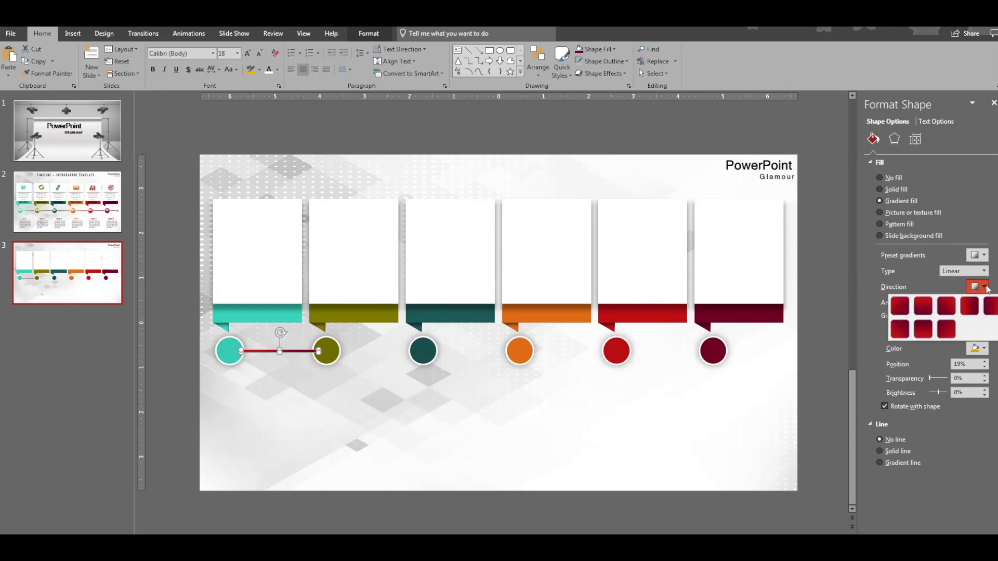
{"action": "left_click", "coordinate": [976, 300]}
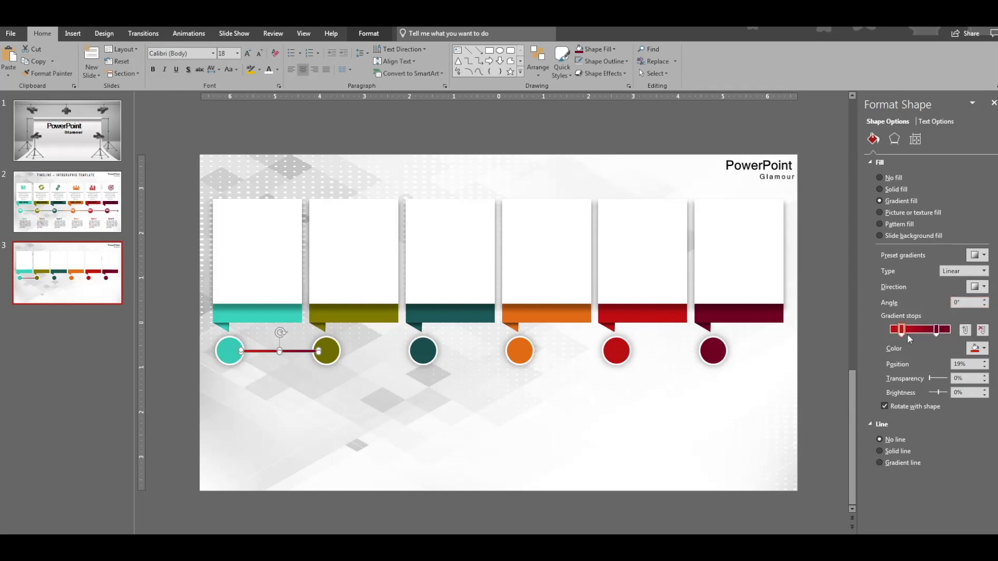
Set the gradient's left stop to teal from the first circle and its right stop to olive.
{"action": "left_click", "coordinate": [984, 353]}
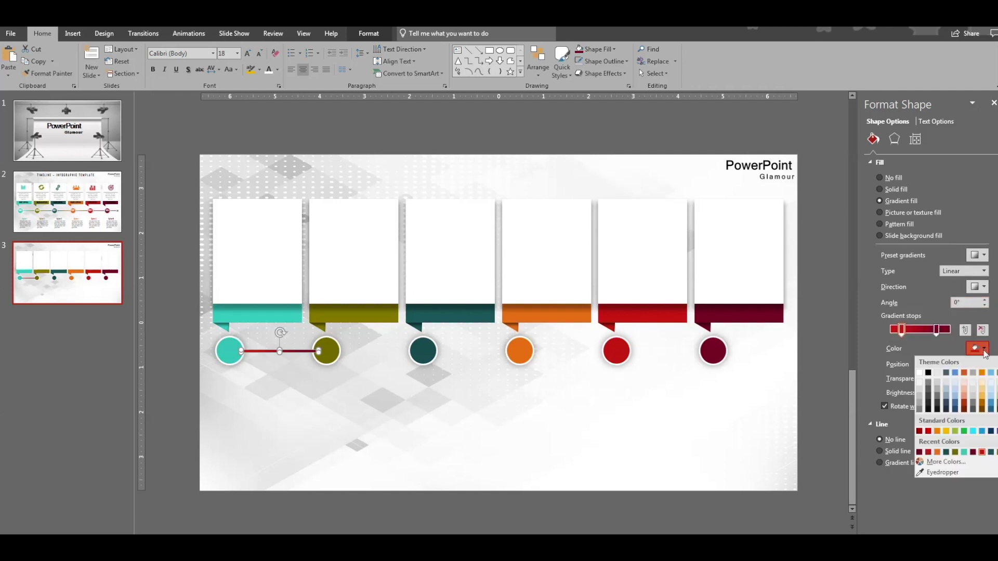
{"action": "left_click", "coordinate": [947, 469]}
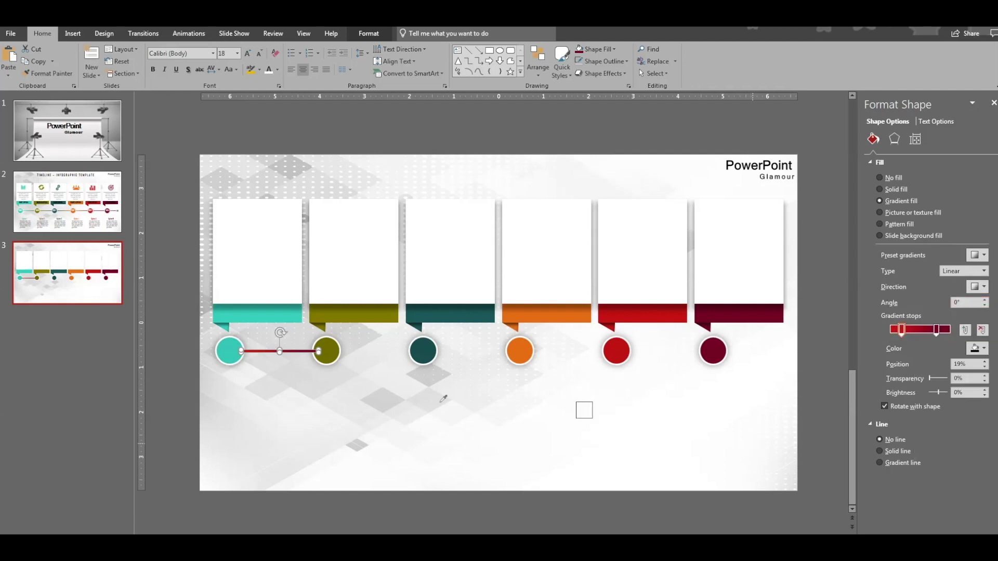
{"action": "left_click", "coordinate": [229, 352]}
{"action": "left_click", "coordinate": [324, 351]}
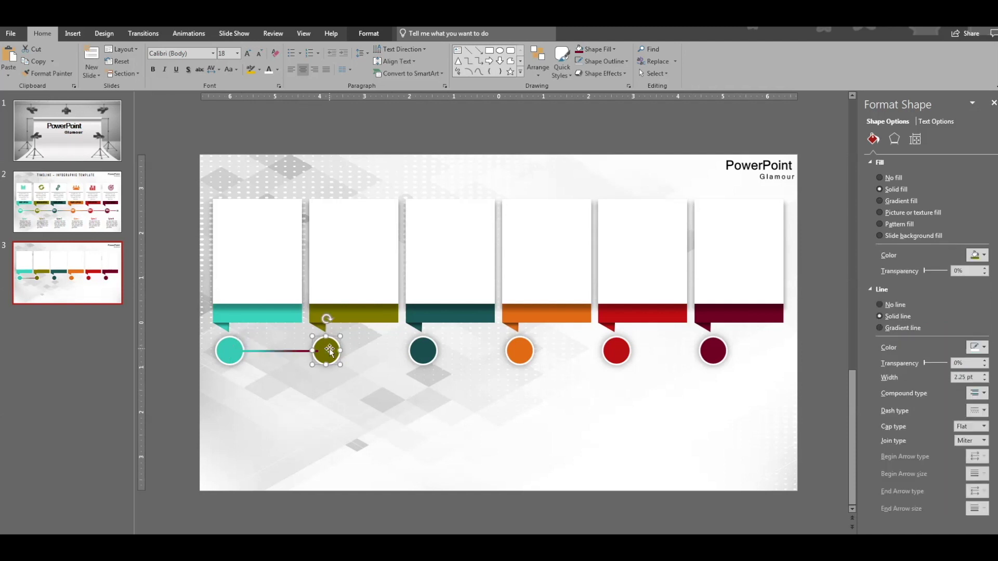
{"action": "left_click", "coordinate": [291, 350]}
{"action": "left_click", "coordinate": [279, 351]}
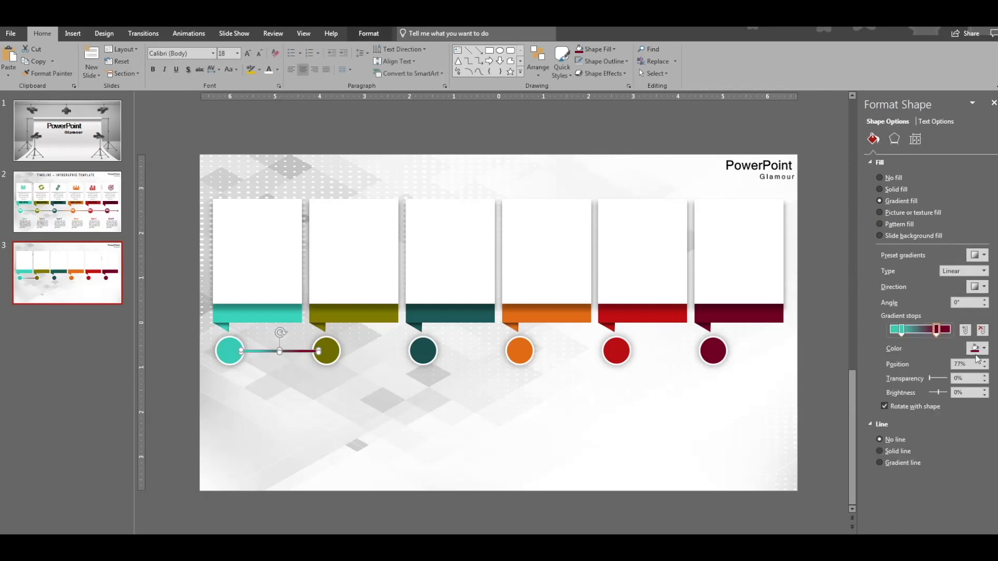
{"action": "left_click", "coordinate": [986, 350]}
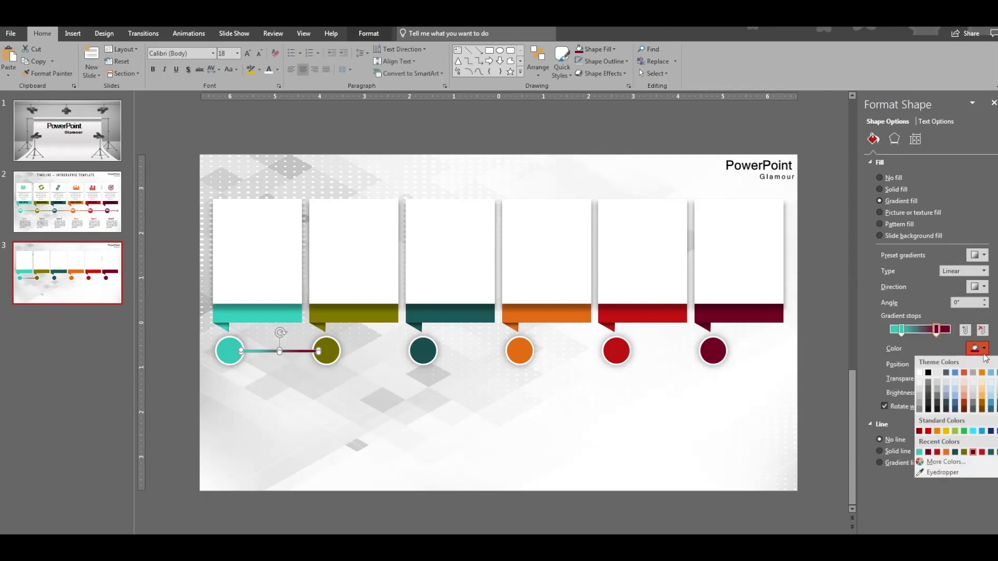
{"action": "left_click", "coordinate": [964, 451]}
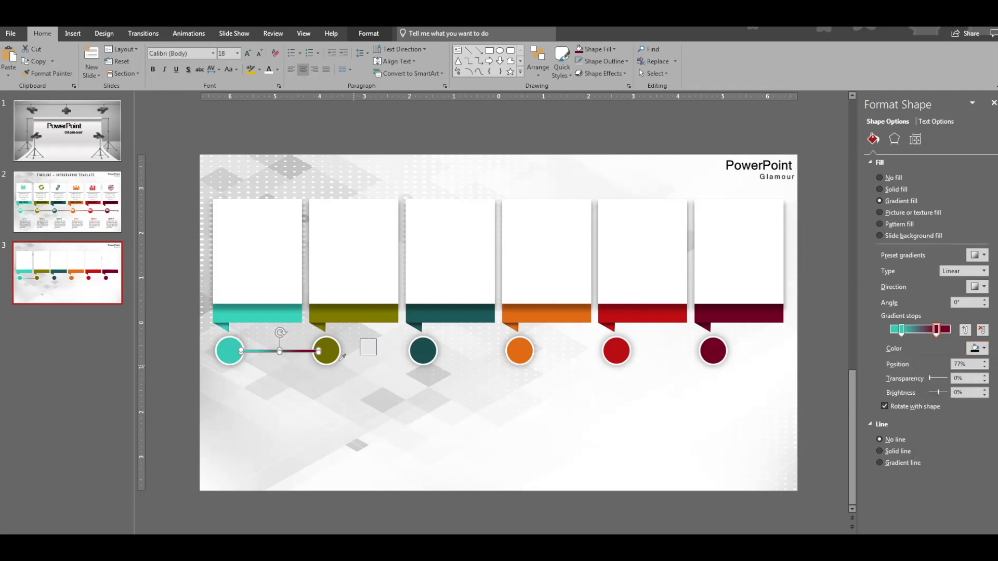
{"action": "left_click", "coordinate": [276, 356]}
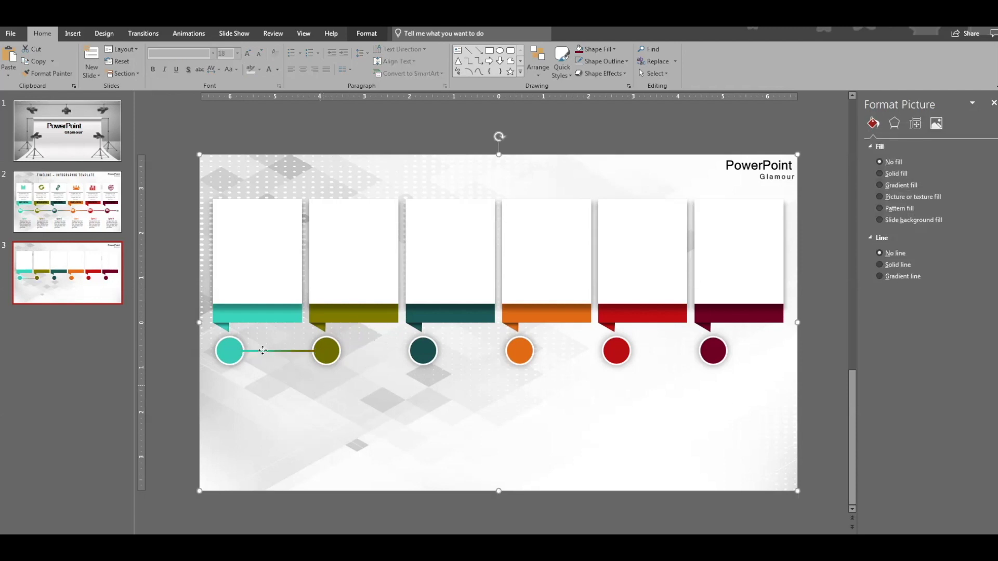
{"action": "left_click", "coordinate": [264, 351]}
Duplicate the gradient bar and place the copy between the olive and dark teal circles.
{"action": "key", "text": "ctrl+d"}
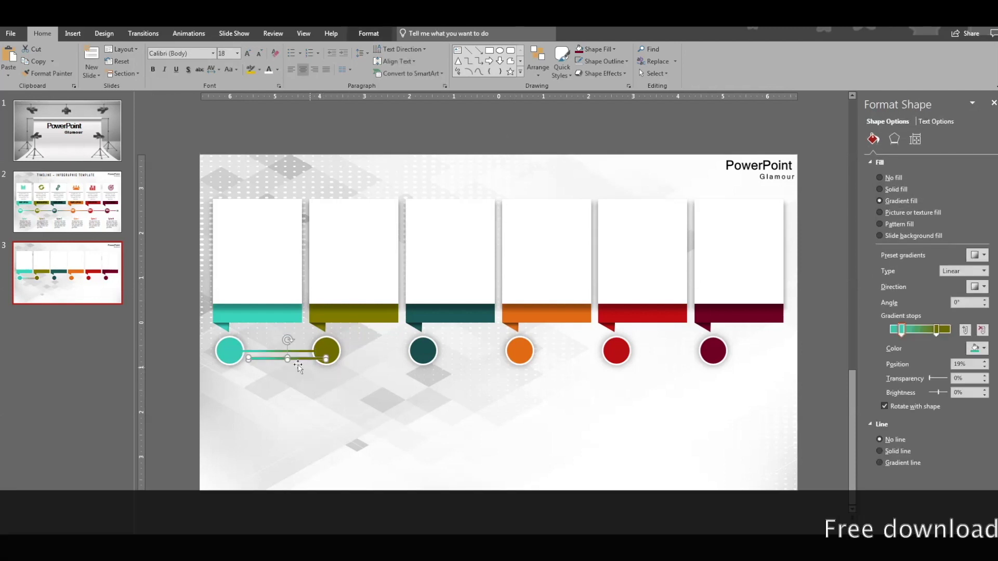
{"action": "left_click_drag", "start_coordinate": [295, 357], "coordinate": [389, 349]}
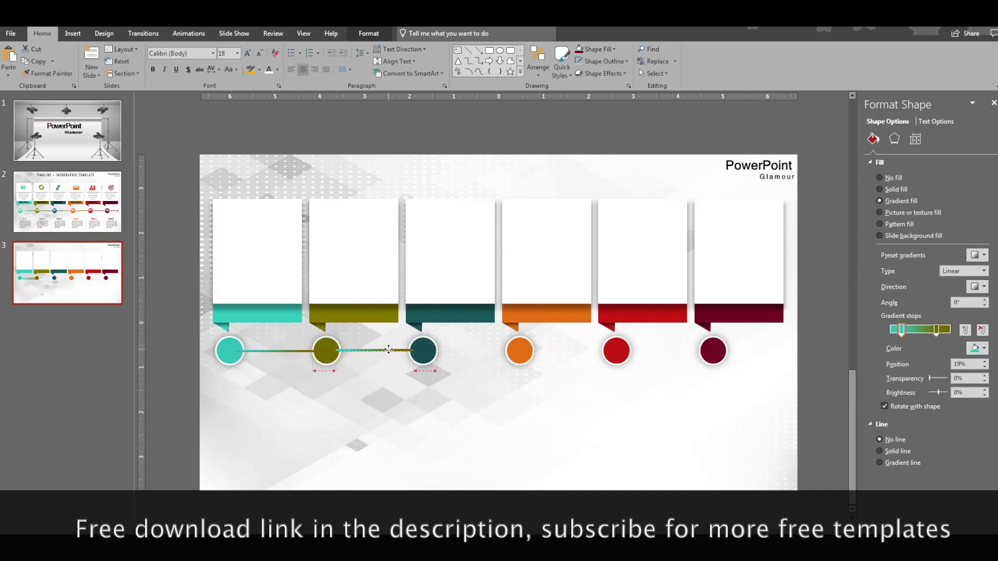
{"action": "left_click", "coordinate": [326, 349]}
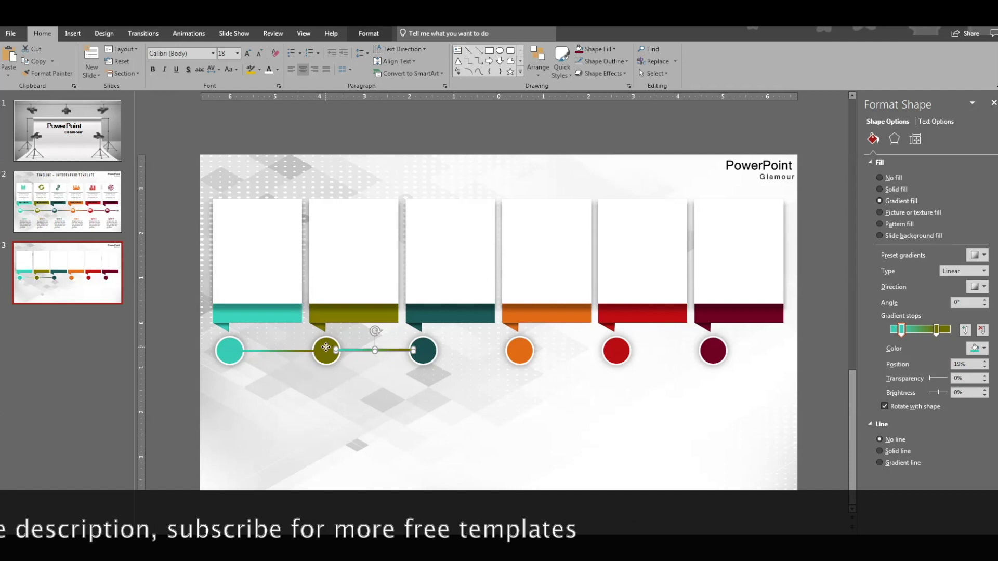
{"action": "left_click", "coordinate": [424, 359], "text": "shift"}
{"action": "right_click", "coordinate": [425, 358]}
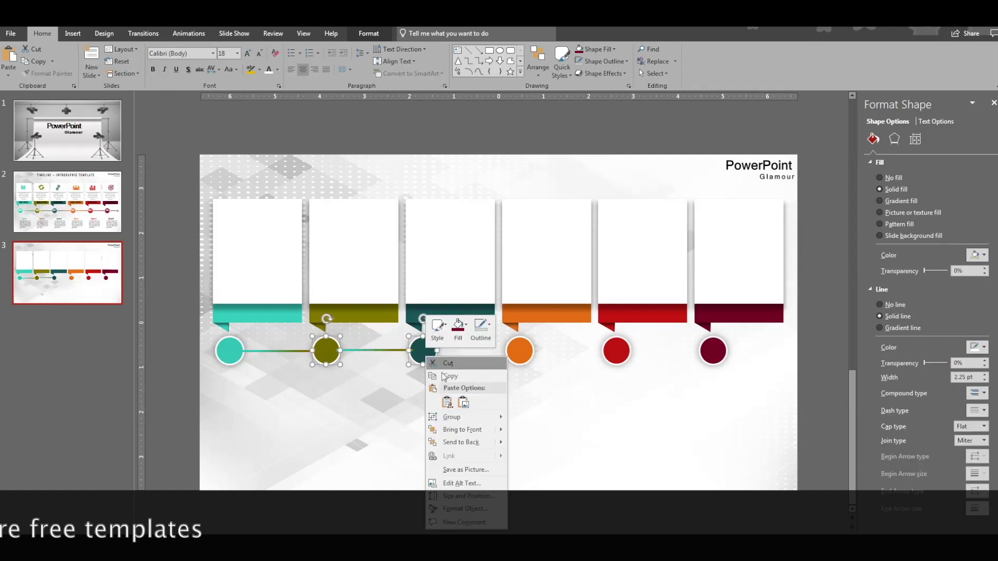
{"action": "left_click", "coordinate": [474, 435]}
{"action": "left_click", "coordinate": [383, 367]}
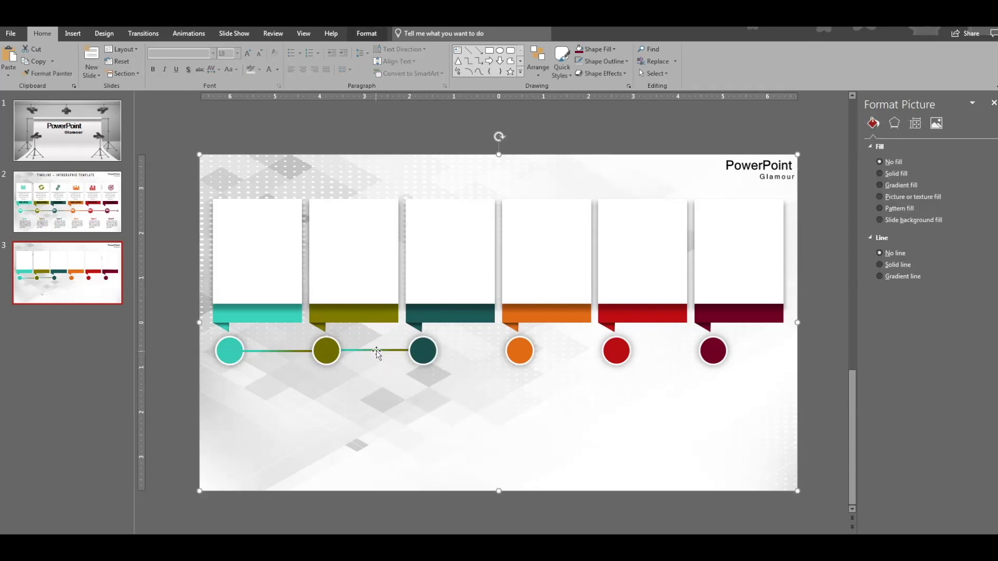
{"action": "left_click", "coordinate": [379, 350]}
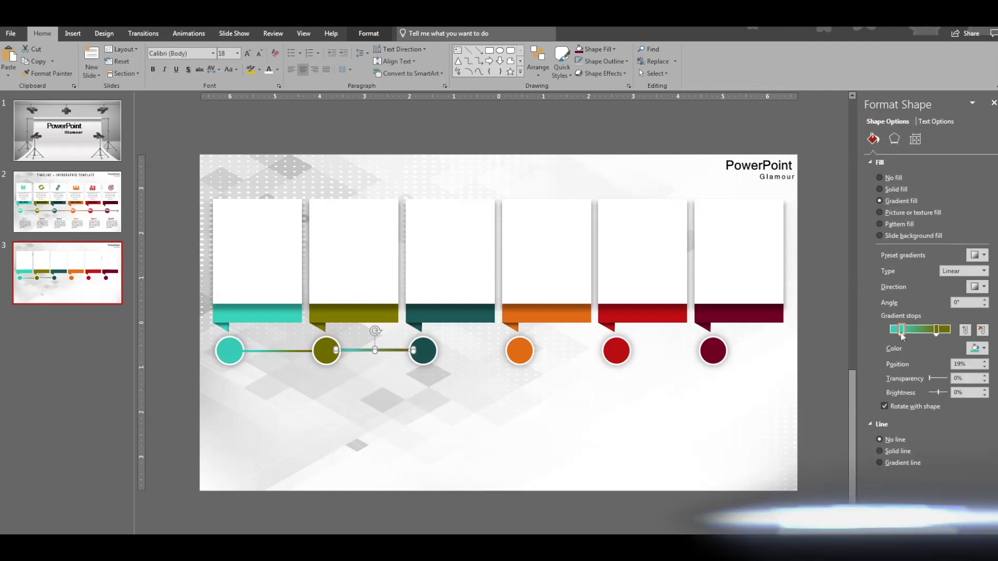
Eyedropper the copy's right gradient stop to the dark teal circle's colour.
{"action": "left_click", "coordinate": [980, 348]}
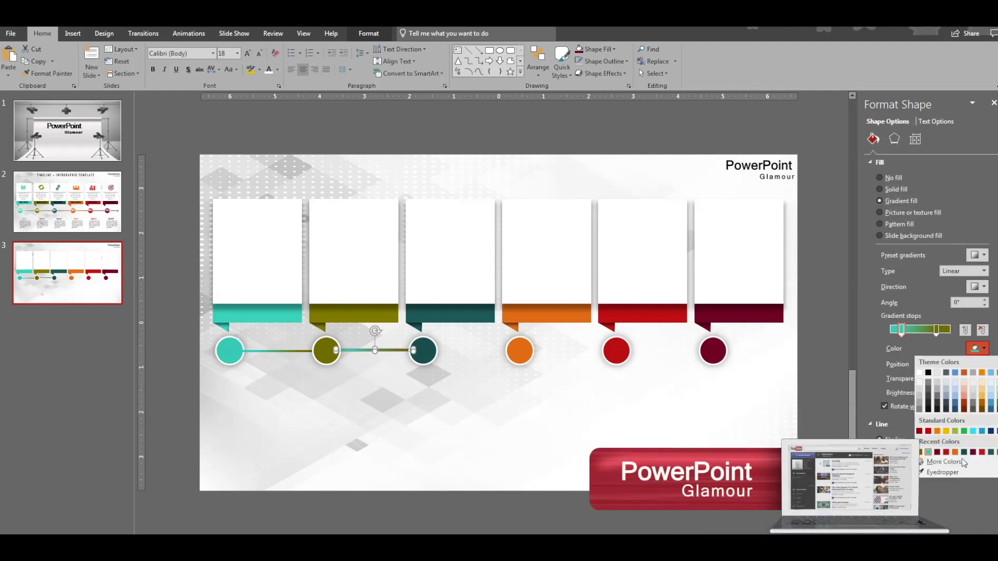
{"action": "left_click", "coordinate": [979, 349]}
{"action": "left_click", "coordinate": [423, 352]}
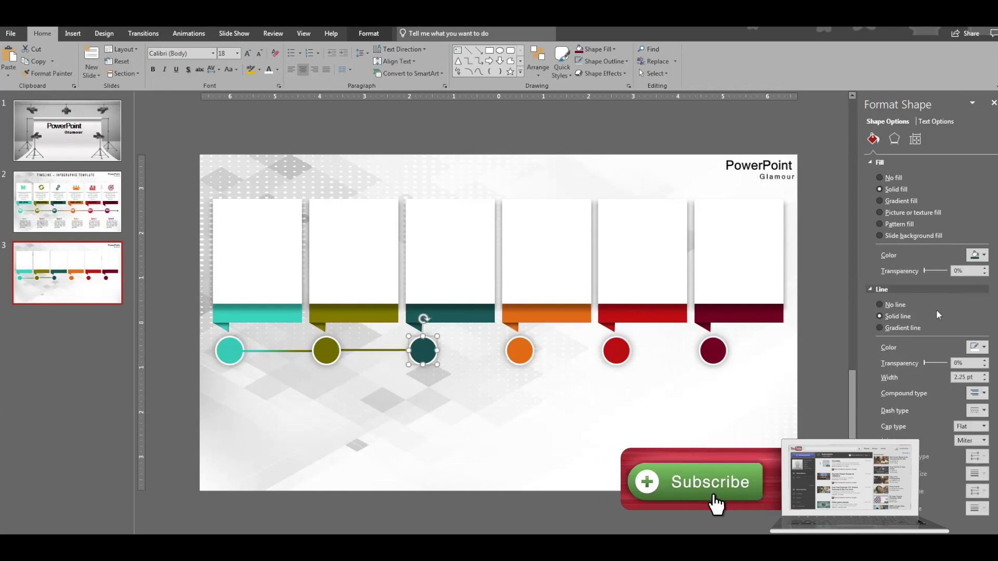
{"action": "left_click", "coordinate": [377, 351]}
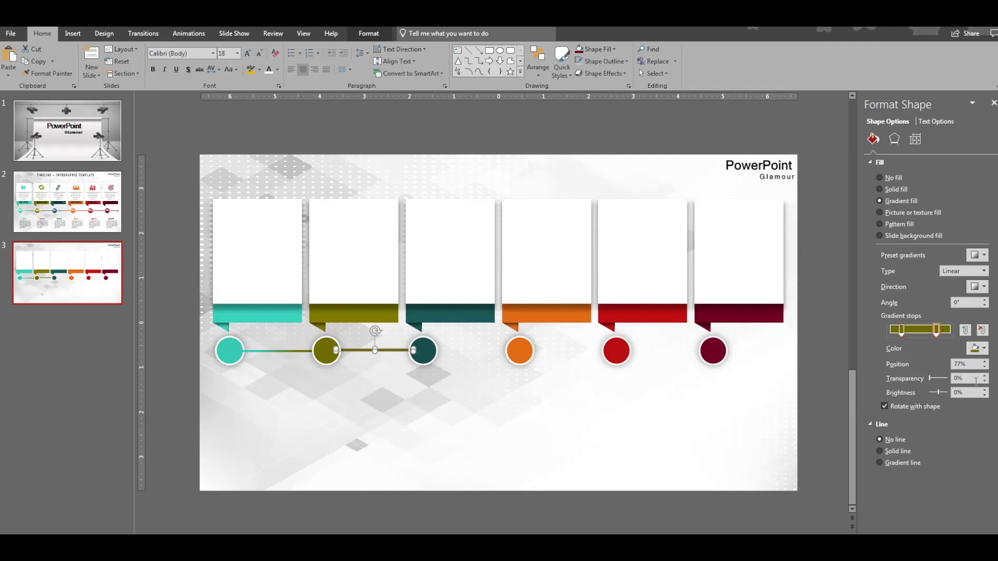
{"action": "left_click", "coordinate": [977, 348]}
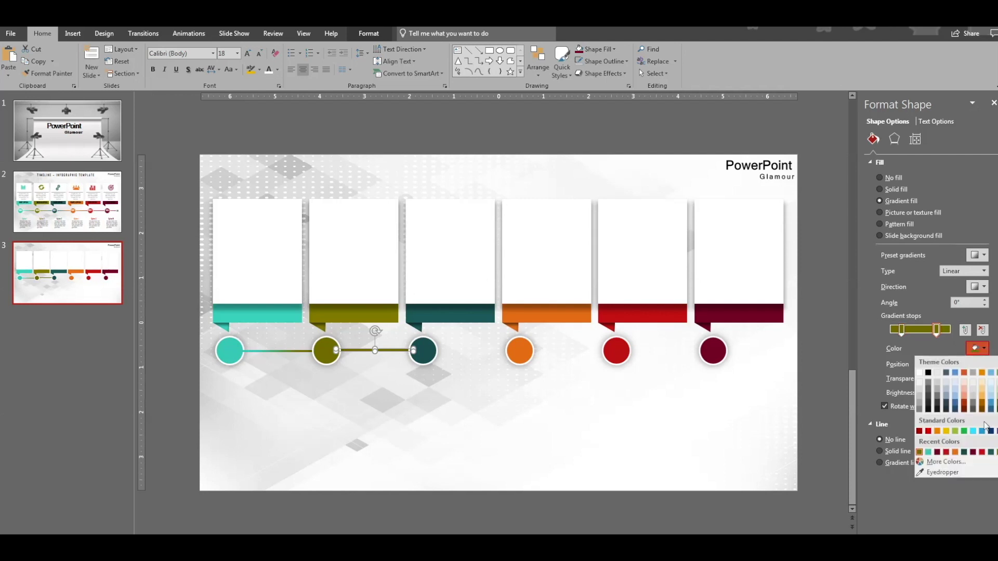
{"action": "left_click", "coordinate": [967, 471]}
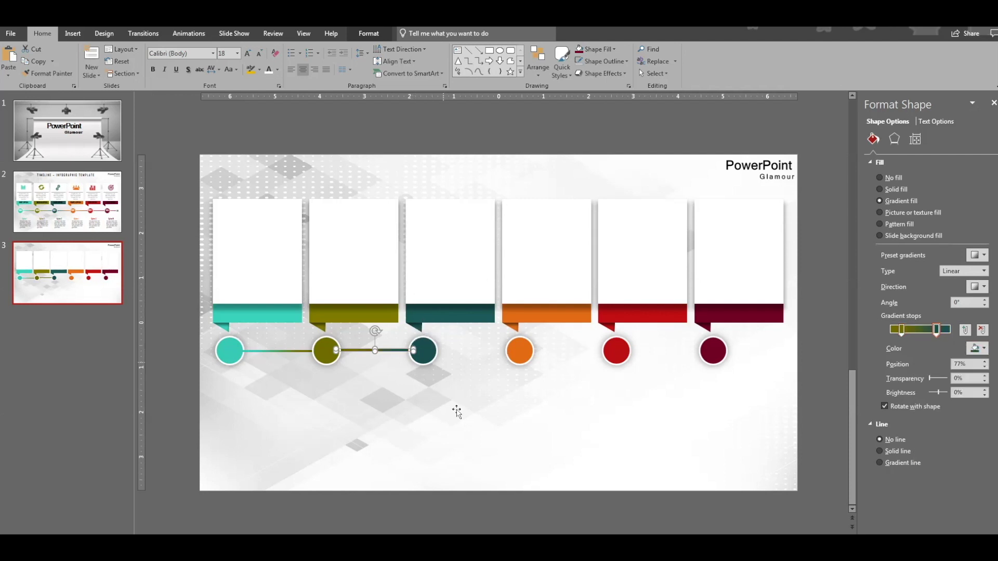
{"action": "left_click", "coordinate": [424, 347]}
{"action": "left_click", "coordinate": [462, 417]}
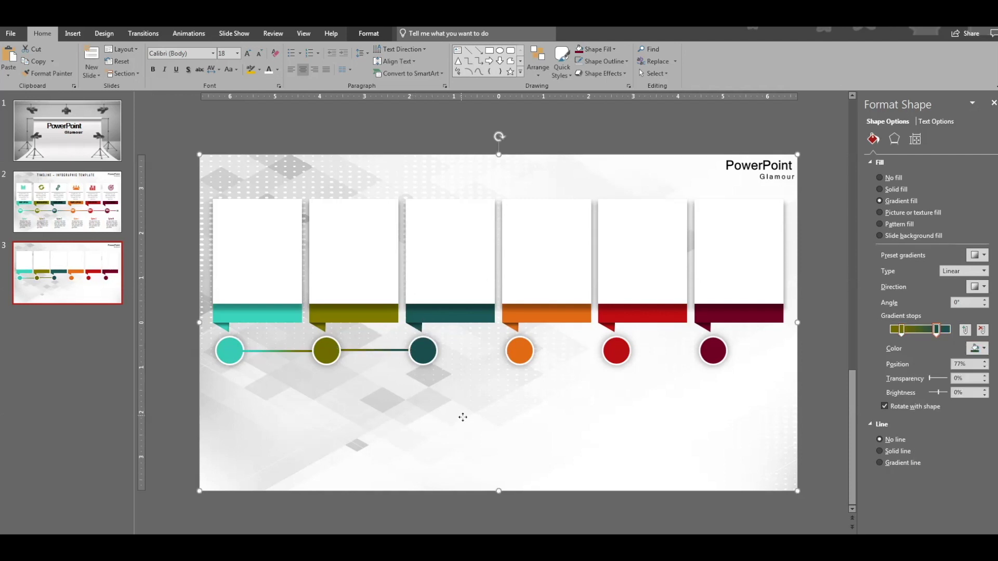
Copy the connector into the gap between the dark teal and orange circles.
{"action": "left_click", "coordinate": [379, 352]}
{"action": "left_click_drag", "start_coordinate": [403, 353], "coordinate": [490, 352]}
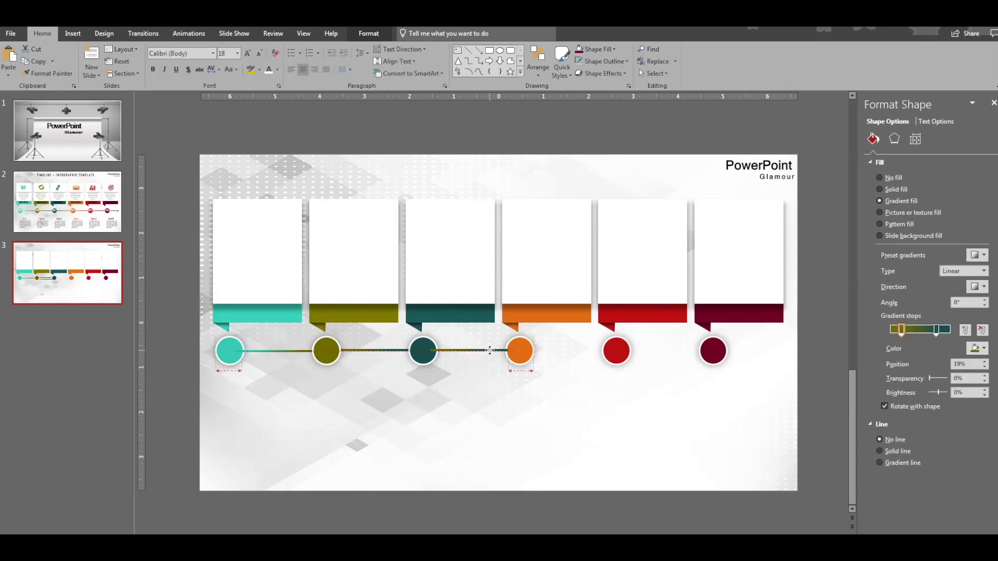
{"action": "left_click", "coordinate": [517, 351]}
{"action": "left_click", "coordinate": [419, 359], "text": "shift"}
{"action": "right_click", "coordinate": [419, 359]}
{"action": "left_click", "coordinate": [481, 409]}
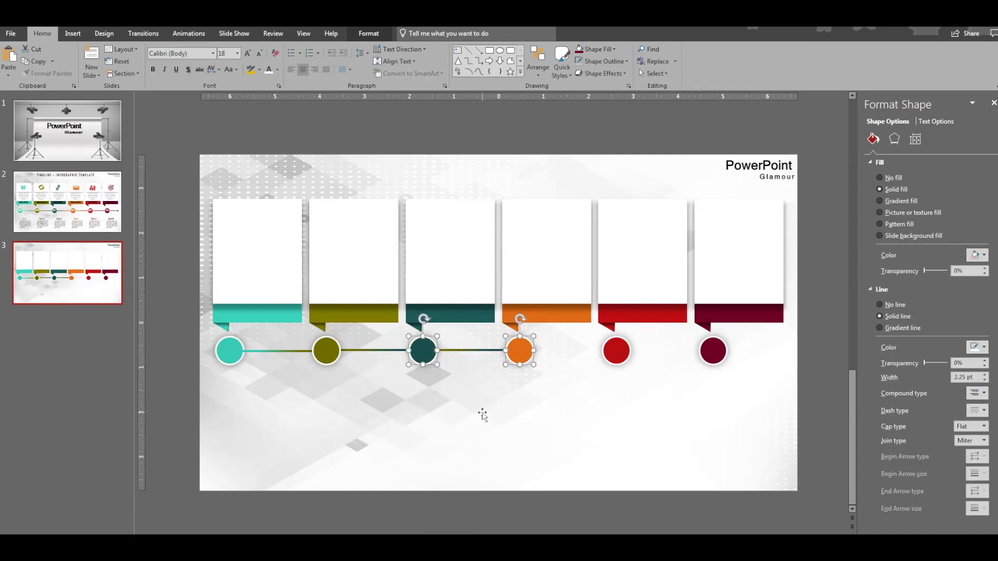
{"action": "left_click", "coordinate": [429, 353]}
{"action": "key", "text": "Tab"}
{"action": "left_click", "coordinate": [483, 351]}
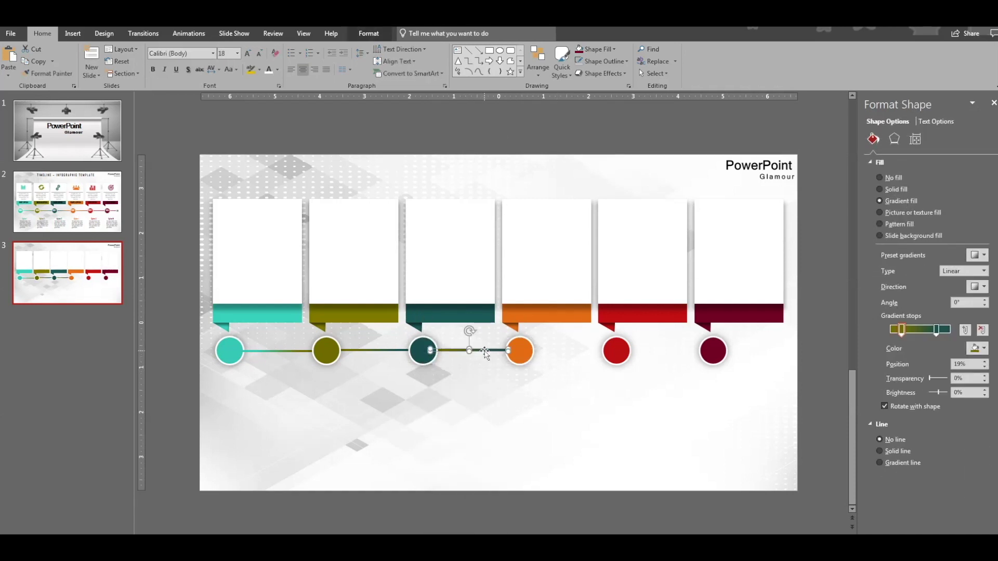
Eyedropper the new connector's gradient stops to dark teal and orange.
{"action": "left_click", "coordinate": [984, 352]}
{"action": "left_click", "coordinate": [948, 471]}
{"action": "left_click", "coordinate": [423, 349]}
{"action": "left_click", "coordinate": [983, 351]}
{"action": "left_click", "coordinate": [948, 471]}
{"action": "left_click", "coordinate": [522, 349]}
{"action": "left_click", "coordinate": [481, 381]}
Copy the connector between the orange and red circles with stops sampled orange to red.
{"action": "left_click_drag", "start_coordinate": [488, 351], "coordinate": [583, 351]}
{"action": "left_click", "coordinate": [984, 348]}
{"action": "left_click", "coordinate": [947, 471]}
{"action": "left_click", "coordinate": [523, 347]}
{"action": "left_click", "coordinate": [936, 329]}
{"action": "left_click", "coordinate": [984, 348]}
{"action": "left_click", "coordinate": [948, 471]}
{"action": "left_click", "coordinate": [616, 351]}
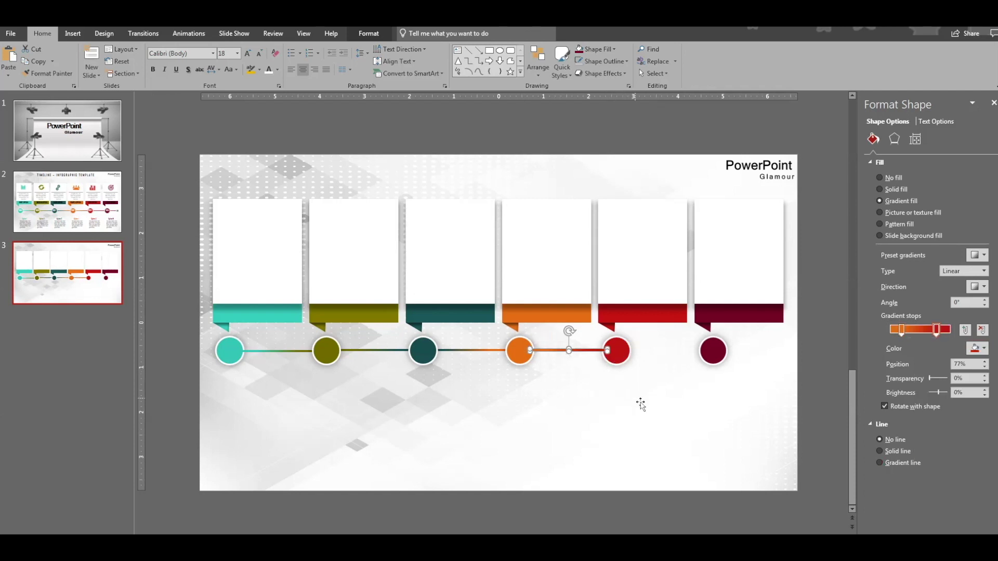
{"action": "left_click", "coordinate": [640, 404]}
Copy the connector again to span the red and maroon circles.
{"action": "left_click", "coordinate": [520, 351]}
{"action": "left_click", "coordinate": [616, 354], "text": "shift"}
{"action": "right_click", "coordinate": [618, 356]}
{"action": "left_click", "coordinate": [578, 400]}
{"action": "left_click", "coordinate": [575, 350]}
{"action": "left_click_drag", "start_coordinate": [576, 350], "coordinate": [672, 351]}
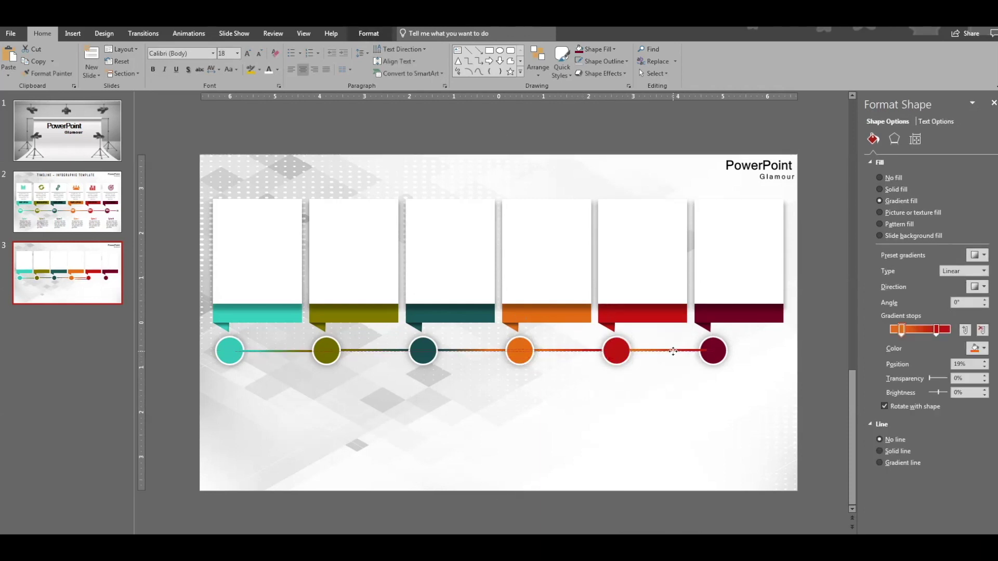
Set the red–maroon connector's gradient stops to red and sampled maroon.
{"action": "left_click", "coordinate": [614, 358]}
{"action": "left_click", "coordinate": [715, 359], "text": "shift"}
{"action": "right_click", "coordinate": [718, 358]}
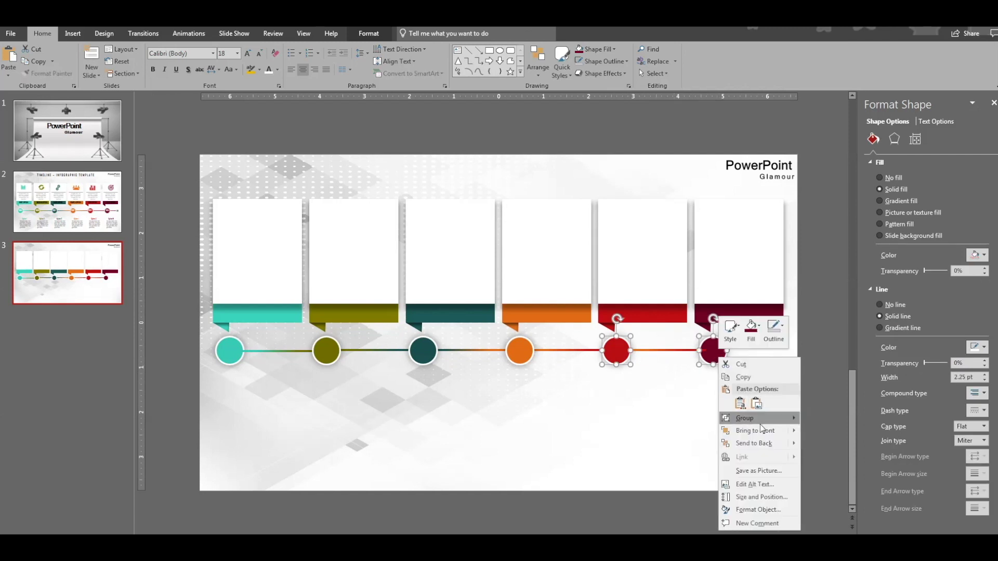
{"action": "left_click", "coordinate": [668, 391]}
{"action": "left_click", "coordinate": [665, 349]}
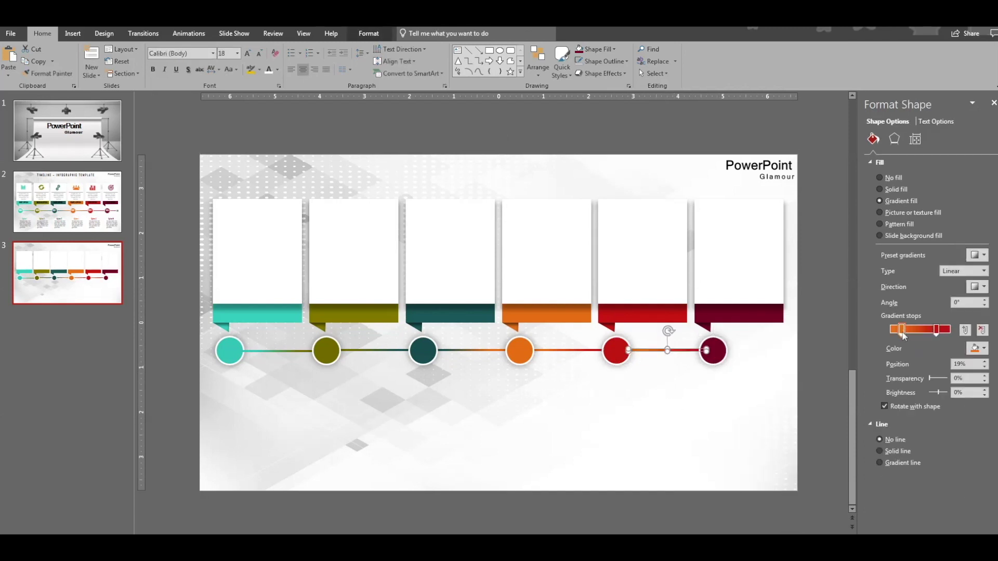
{"action": "left_click", "coordinate": [987, 355]}
{"action": "left_click", "coordinate": [955, 471]}
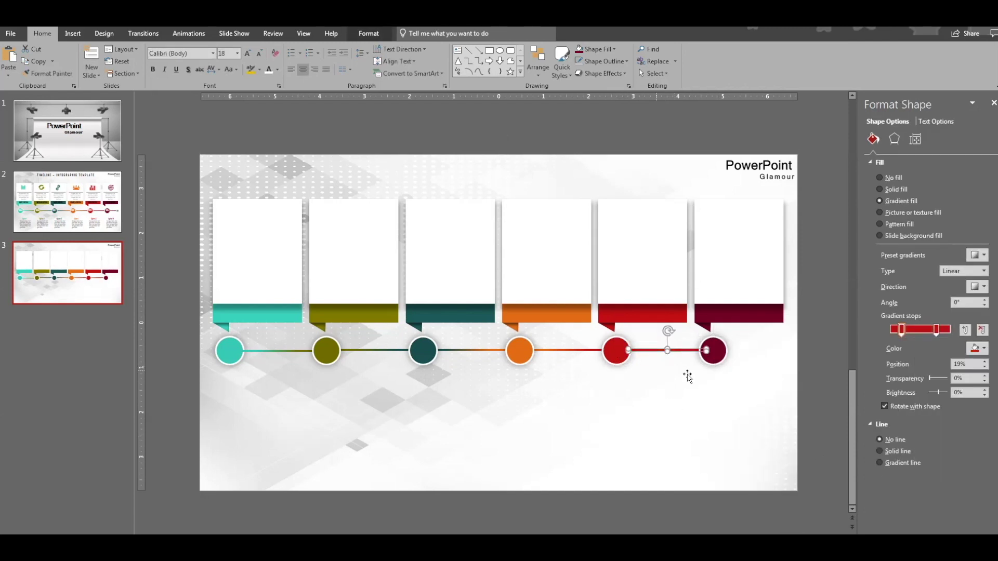
{"action": "left_click", "coordinate": [942, 472]}
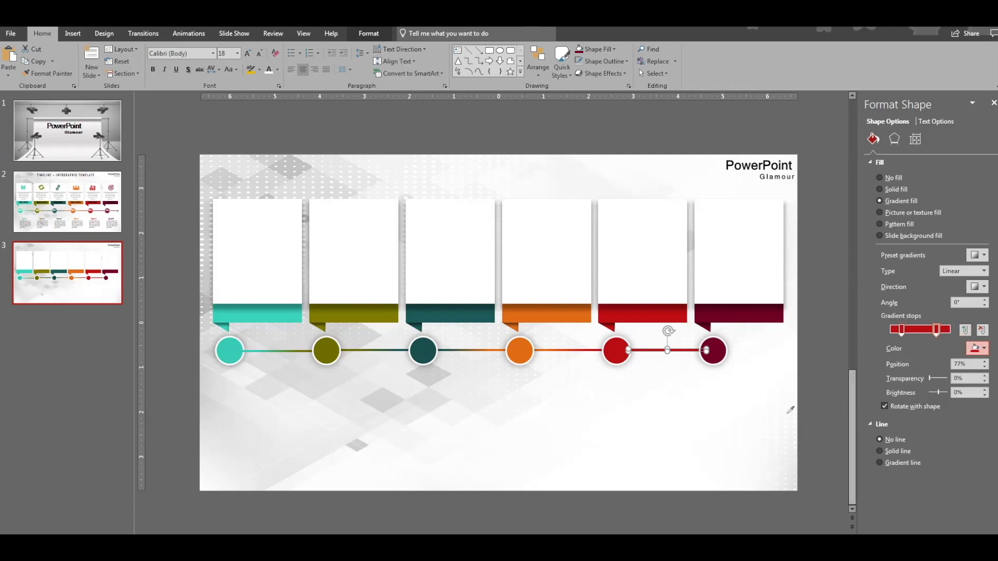
{"action": "left_click", "coordinate": [715, 358]}
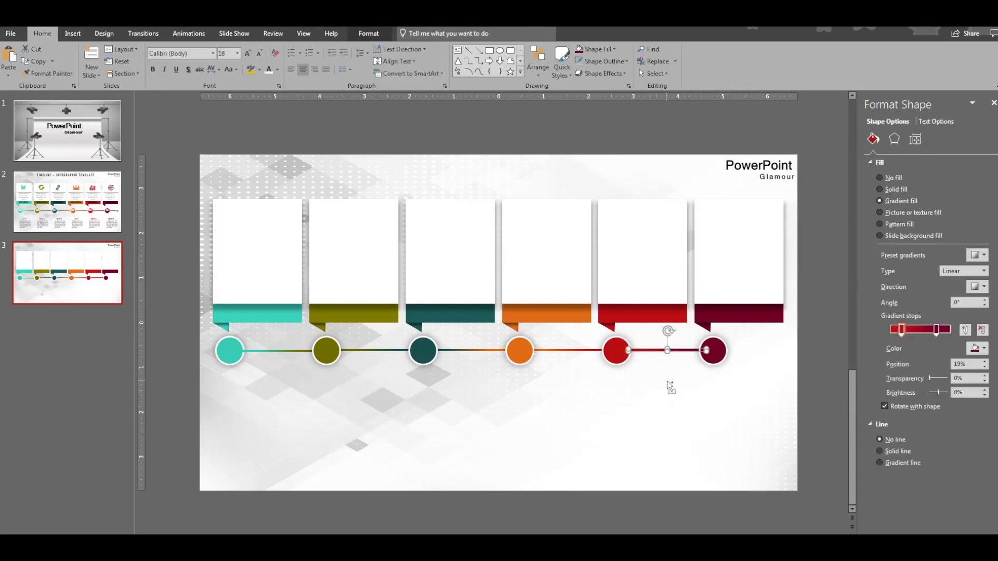
Duplicate the connector beyond the maroon circle and copy the circle onto its end.
{"action": "key", "text": "ctrl+d"}
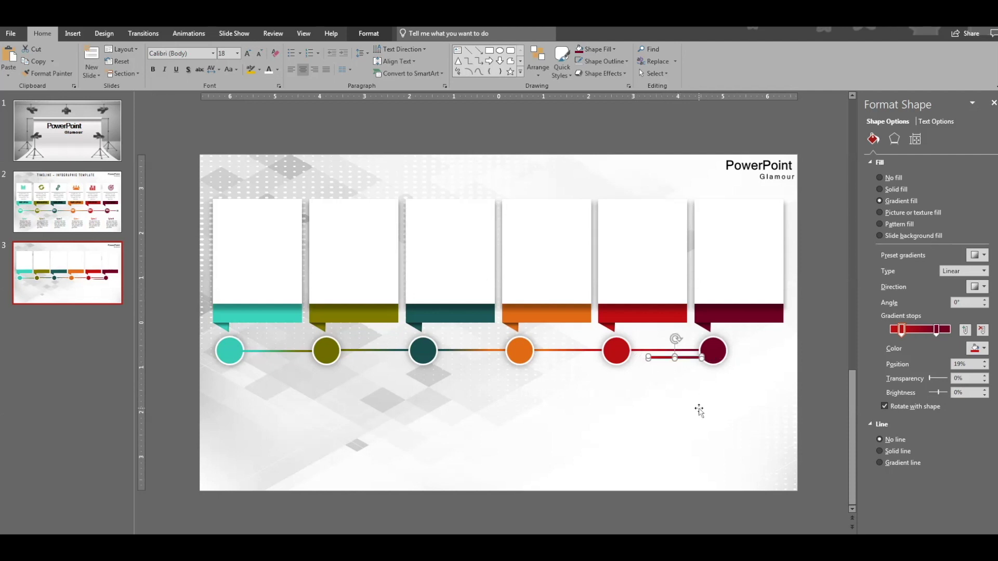
{"action": "left_click_drag", "start_coordinate": [693, 358], "coordinate": [743, 350]}
{"action": "right_click", "coordinate": [709, 364]}
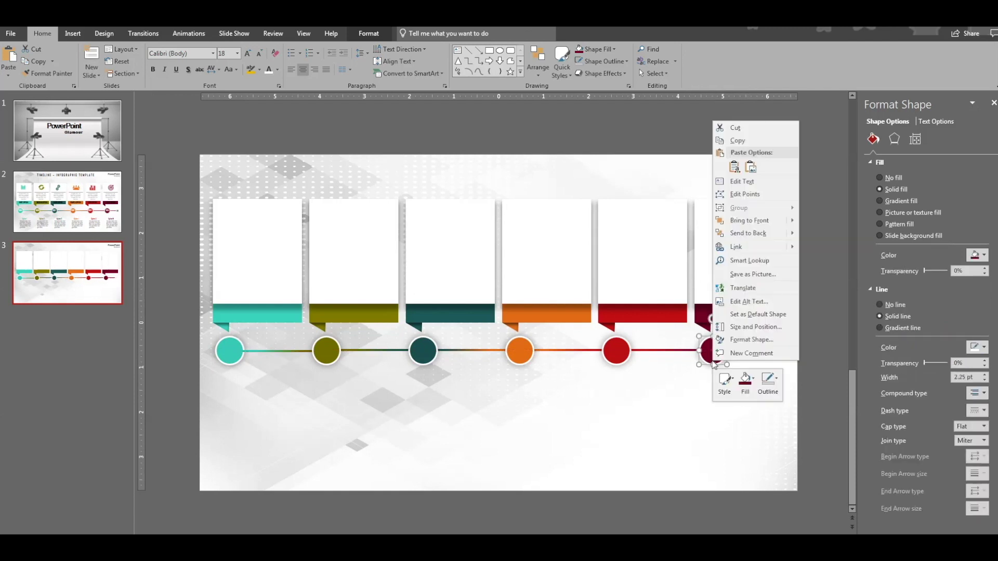
{"action": "left_click", "coordinate": [734, 368]}
{"action": "left_click", "coordinate": [709, 359]}
{"action": "left_click_drag", "start_coordinate": [710, 359], "coordinate": [768, 349]}
Fill the small end circle light grey.
{"action": "left_click", "coordinate": [759, 350]}
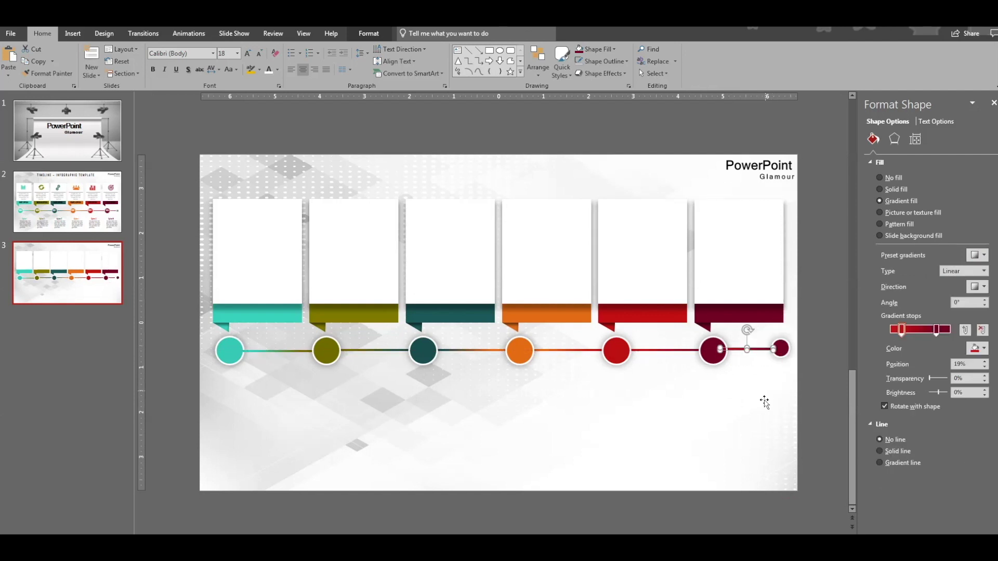
{"action": "left_click", "coordinate": [751, 403]}
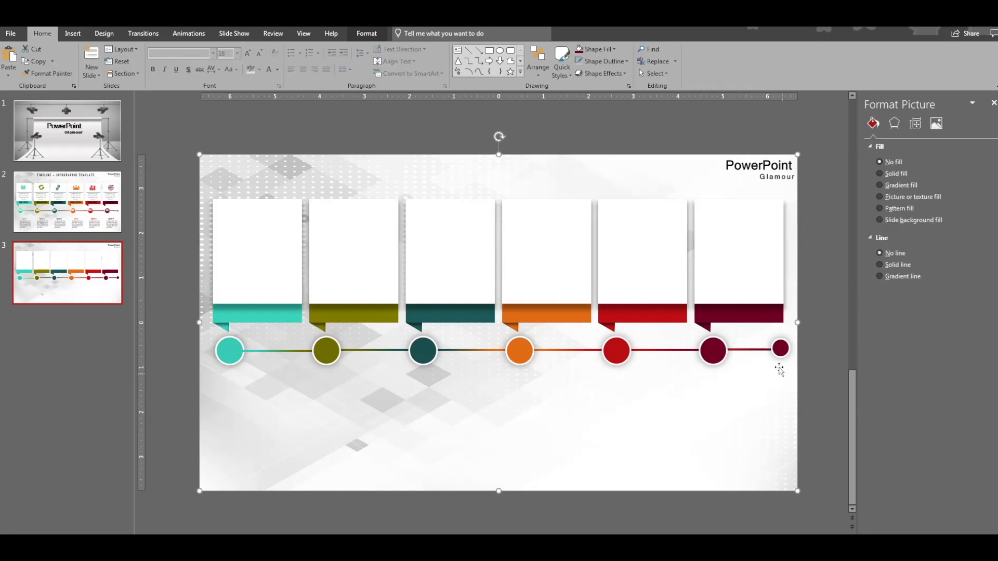
{"action": "left_click", "coordinate": [780, 351]}
{"action": "left_click", "coordinate": [593, 61]}
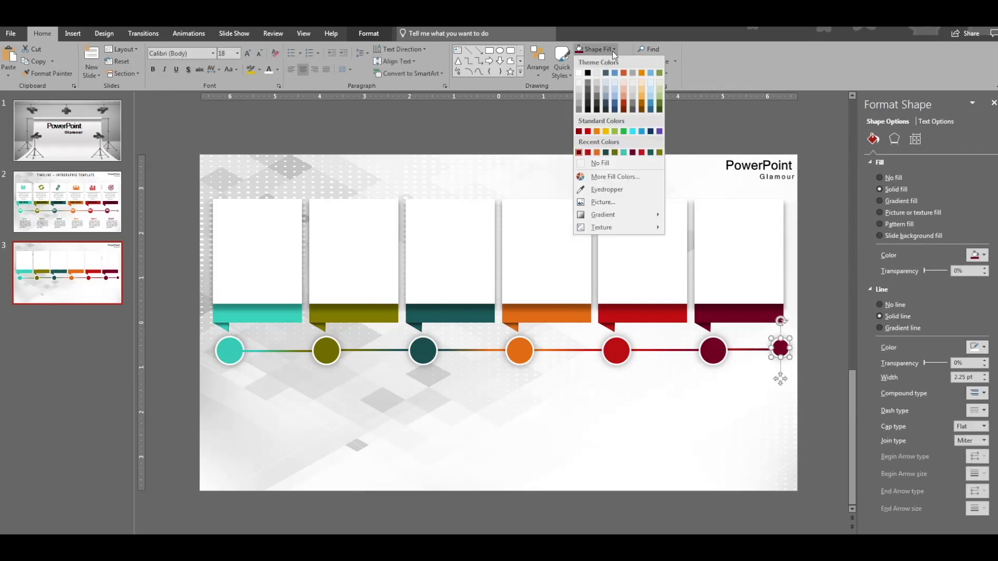
{"action": "left_click", "coordinate": [588, 100]}
{"action": "left_click", "coordinate": [684, 416]}
Move the whole row of circles and connectors slightly lower.
{"action": "left_click_drag", "start_coordinate": [154, 332], "coordinate": [795, 382]}
{"action": "left_click_drag", "start_coordinate": [520, 351], "coordinate": [518, 359]}
{"action": "left_click", "coordinate": [152, 384]}
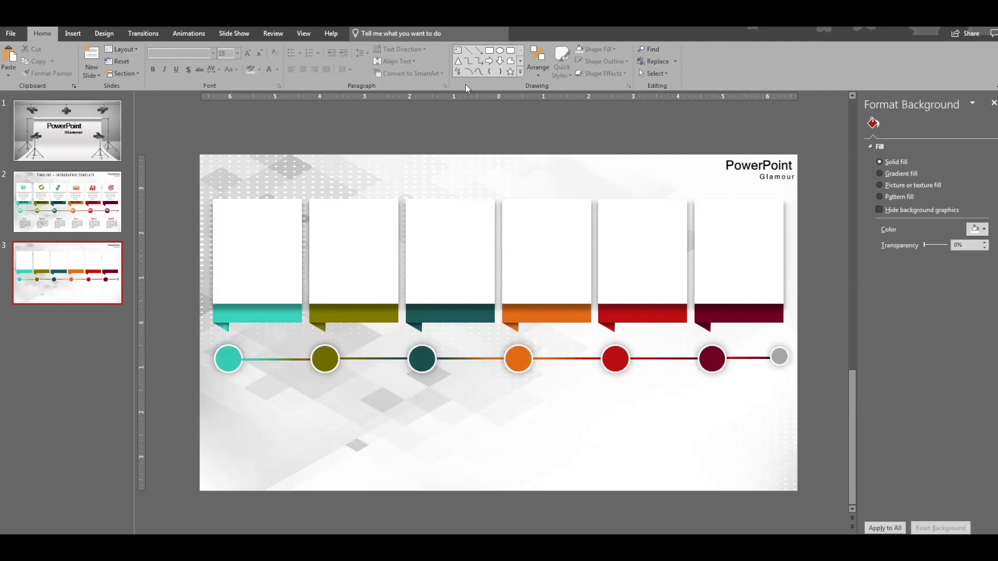
Add an 'Option 1' text box just beneath the first circle.
{"action": "left_click_drag", "start_coordinate": [224, 397], "coordinate": [291, 419]}
{"action": "type", "text": "option"}
{"action": "key", "text": "BackSpace"}
{"action": "key", "text": "BackSpace"}
{"action": "key", "text": "BackSpace"}
{"action": "key", "text": "BackSpace"}
{"action": "key", "text": "BackSpace"}
{"action": "key", "text": "BackSpace"}
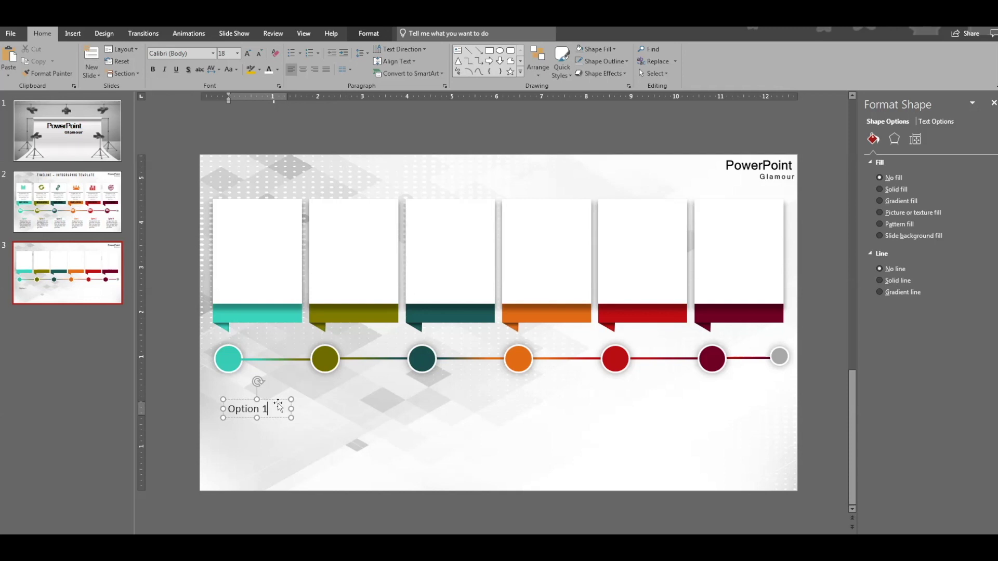
{"action": "type", "text": "Option 1"}
{"action": "left_click", "coordinate": [279, 406]}
{"action": "left_click_drag", "start_coordinate": [279, 405], "coordinate": [280, 396]}
Format the Option 1 text as bold, centred, teal Agency FB.
{"action": "left_click", "coordinate": [213, 54]}
{"action": "left_click", "coordinate": [177, 117]}
{"action": "left_click", "coordinate": [279, 72]}
{"action": "left_click", "coordinate": [302, 180]}
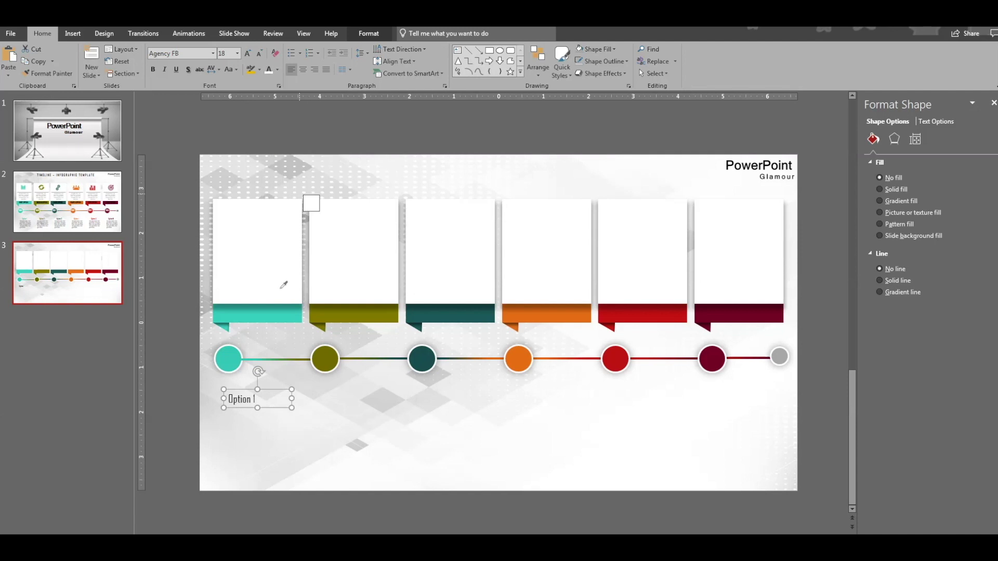
{"action": "left_click", "coordinate": [152, 73]}
{"action": "left_click", "coordinate": [303, 70]}
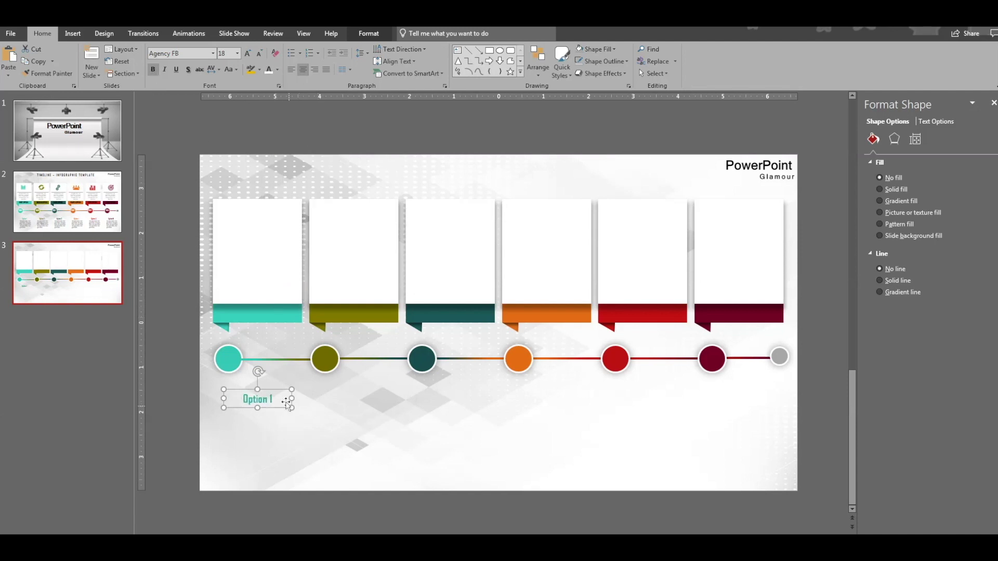
Copy the Option 1 label under each remaining circle and select all six.
{"action": "left_click_drag", "start_coordinate": [283, 390], "coordinate": [378, 389]}
{"action": "key", "text": "ctrl+d"}
{"action": "key", "text": "ctrl+d"}
{"action": "key", "text": "ctrl+d"}
{"action": "key", "text": "ctrl+d"}
{"action": "left_click", "coordinate": [265, 397]}
{"action": "key", "text": "Escape"}
{"action": "left_click", "coordinate": [353, 397], "text": "shift"}
{"action": "left_click", "coordinate": [450, 396], "text": "shift"}
{"action": "left_click", "coordinate": [545, 393], "text": "shift"}
{"action": "left_click", "coordinate": [643, 392], "text": "shift"}
{"action": "left_click", "coordinate": [739, 390], "text": "shift"}
Align the six Option 1 labels to the same middle height, then deselect.
{"action": "left_click", "coordinate": [368, 33]}
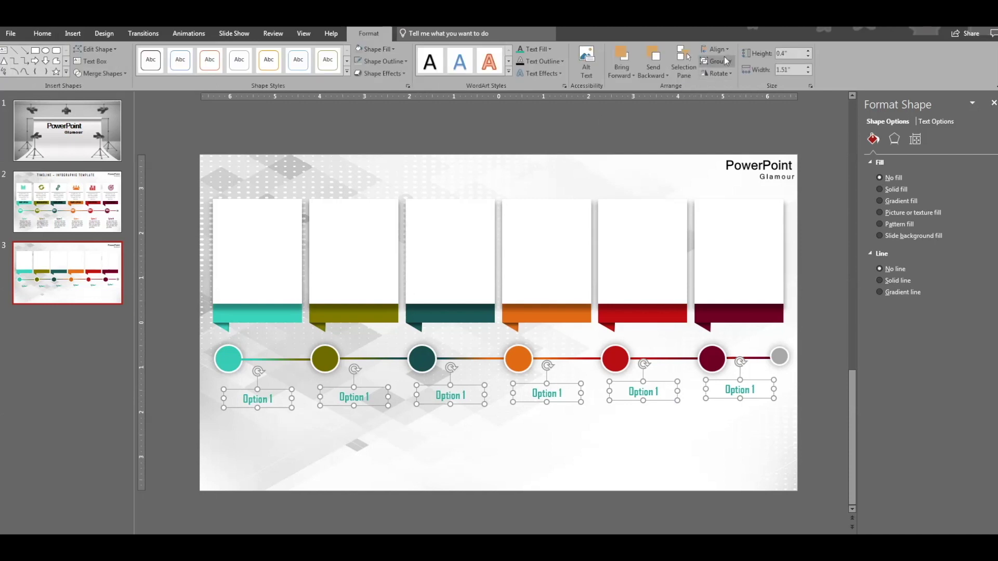
{"action": "left_click", "coordinate": [716, 50]}
{"action": "left_click", "coordinate": [715, 52]}
{"action": "left_click", "coordinate": [715, 52]}
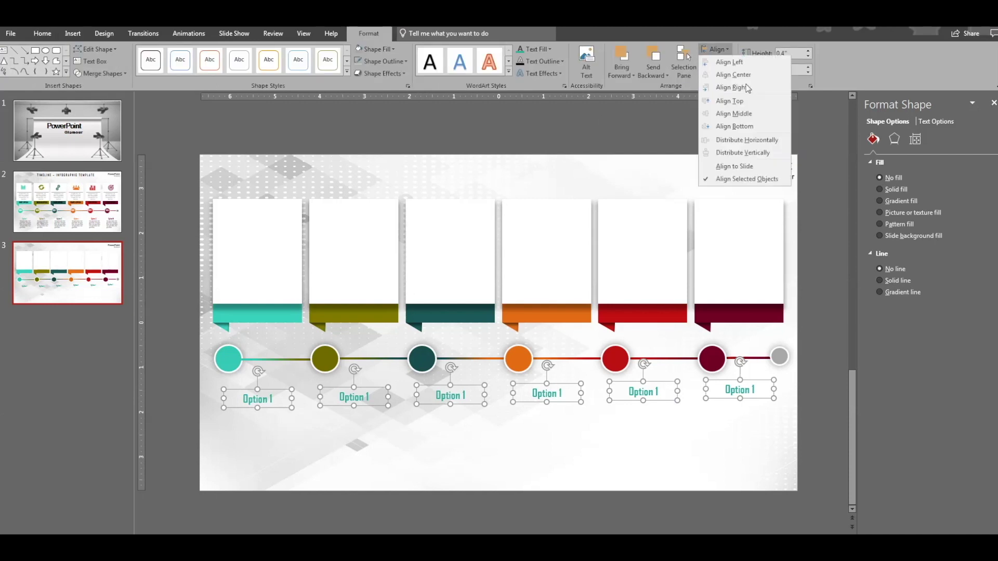
{"action": "left_click", "coordinate": [734, 114]}
{"action": "left_click", "coordinate": [470, 461]}
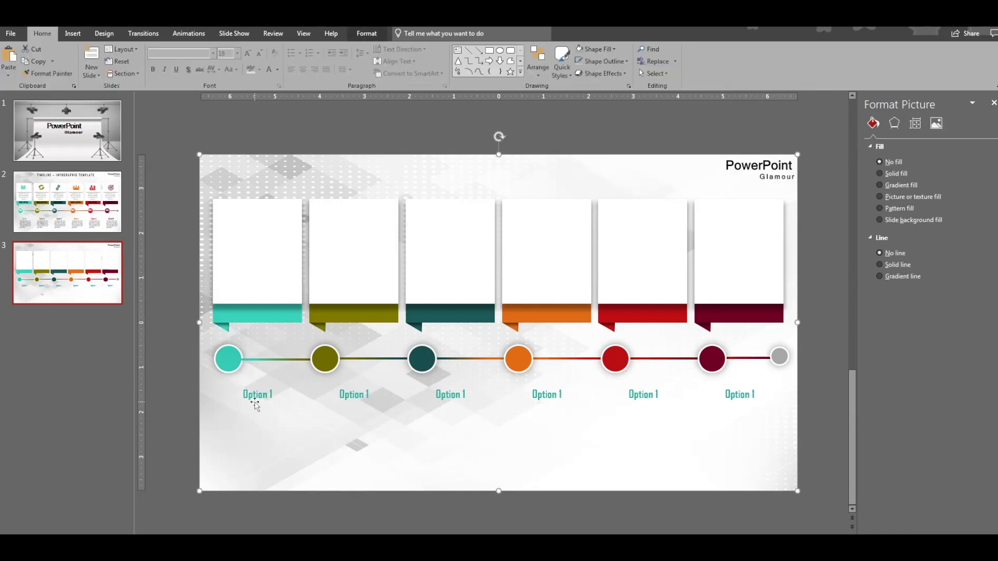
Draw a text box below the first Option 1 label reading 'Text goes here' at 12 pt.
{"action": "mouse_move", "coordinate": [227, 415]}
{"action": "left_mouse_down"}
{"action": "mouse_move", "coordinate": [305, 466]}
{"action": "mouse_move", "coordinate": [302, 480]}
{"action": "left_mouse_up"}
{"action": "type", "text": "Text goes here"}
{"action": "left_click", "coordinate": [294, 417]}
{"action": "left_click", "coordinate": [248, 53]}
{"action": "left_click", "coordinate": [259, 53]}
{"action": "left_click", "coordinate": [259, 53]}
{"action": "left_click", "coordinate": [259, 53]}
{"action": "left_click", "coordinate": [259, 53]}
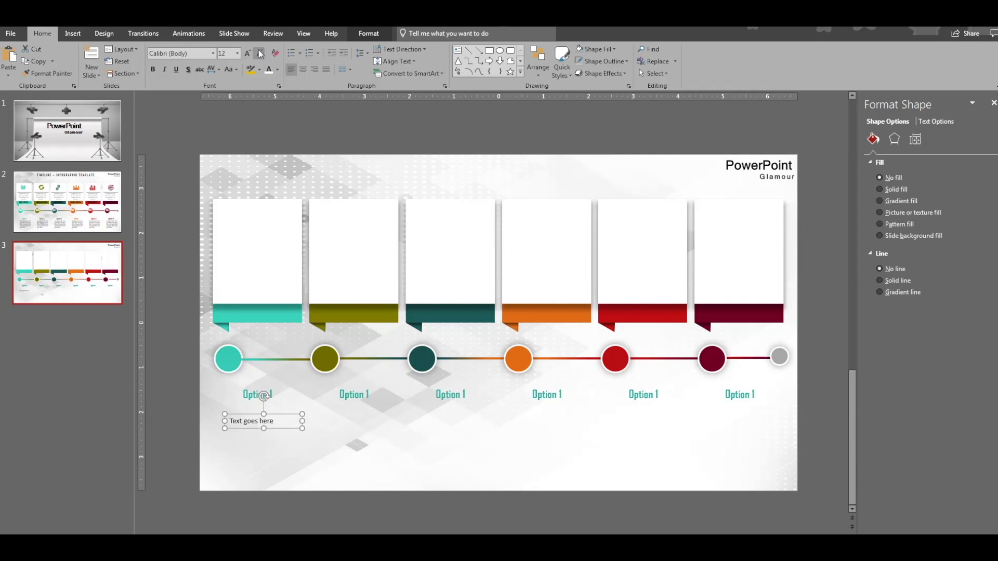
{"action": "left_click", "coordinate": [272, 421]}
Add a comma and paste 'Text goes here,' repeatedly until the phrase appears six times.
{"action": "type", "text": ","}
{"action": "key", "text": "ctrl+a"}
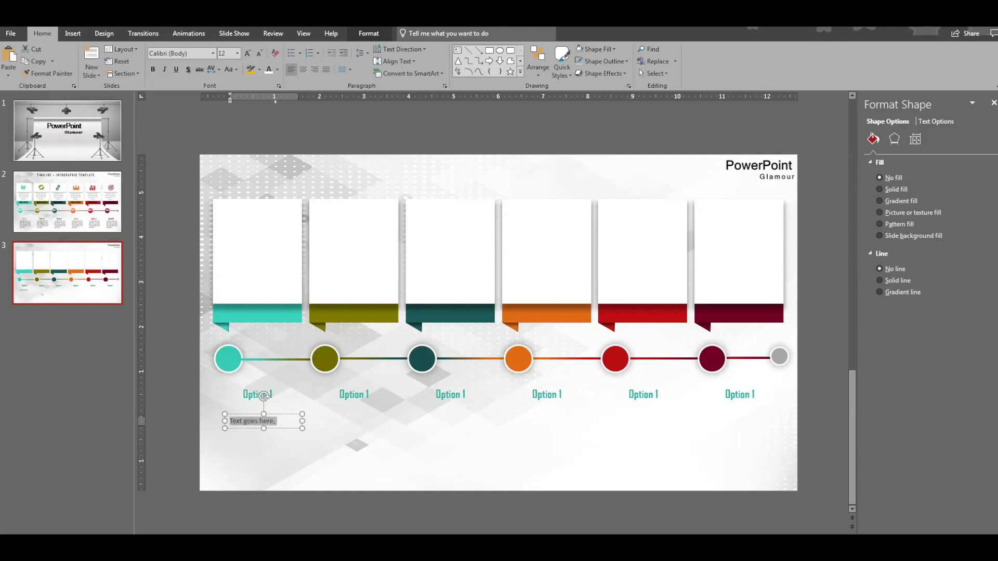
{"action": "key", "text": "Right"}
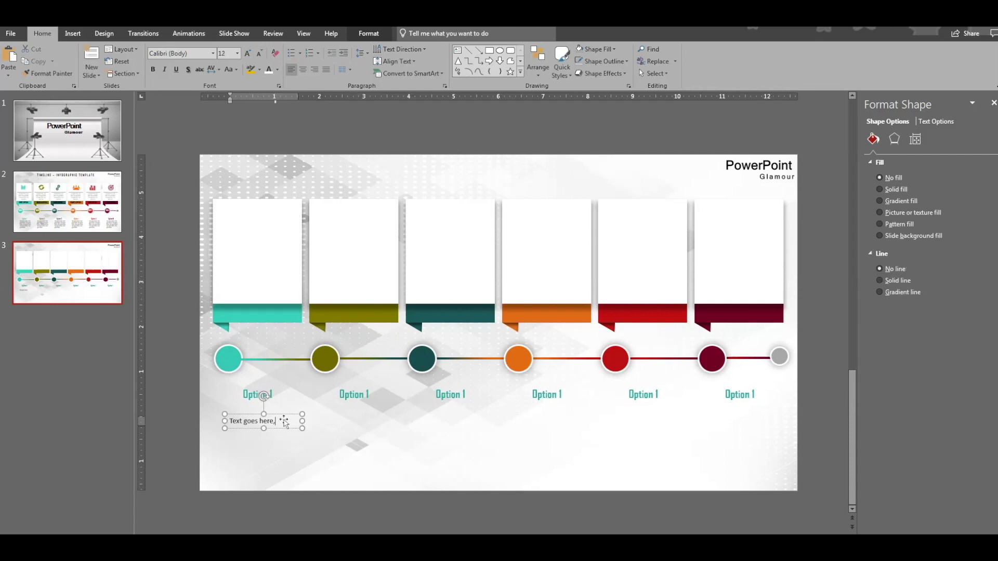
{"action": "key", "text": "ctrl+a"}
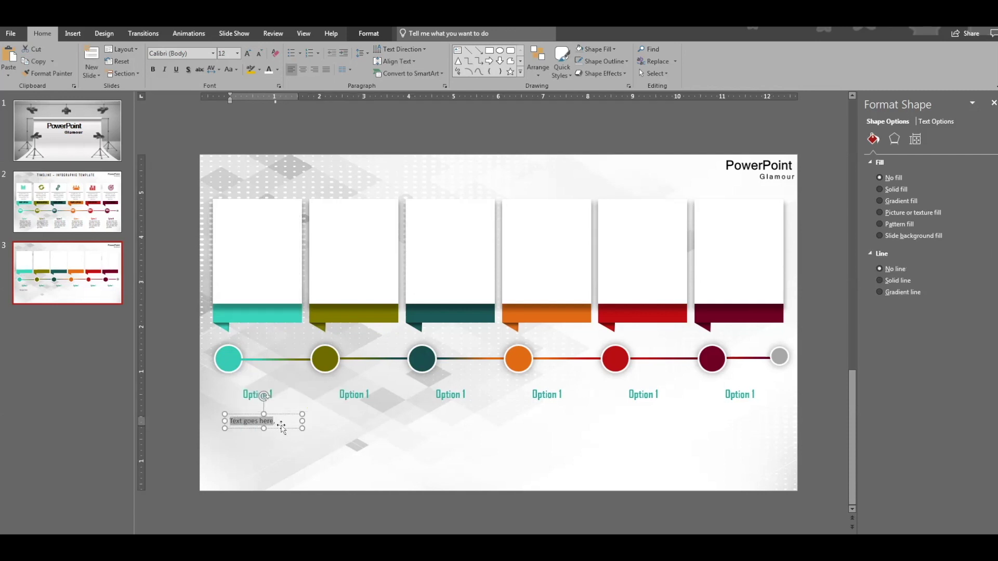
{"action": "key", "text": "Right"}
{"action": "key", "text": "ctrl+v"}
{"action": "key", "text": "ctrl+v"}
{"action": "type", "text": ","}
{"action": "key", "text": "ctrl+v"}
{"action": "type", "text": ","}
{"action": "key", "text": "ctrl+v"}
{"action": "type", "text": ","}
{"action": "key", "text": "ctrl+v"}
{"action": "key", "text": "ctrl+v"}
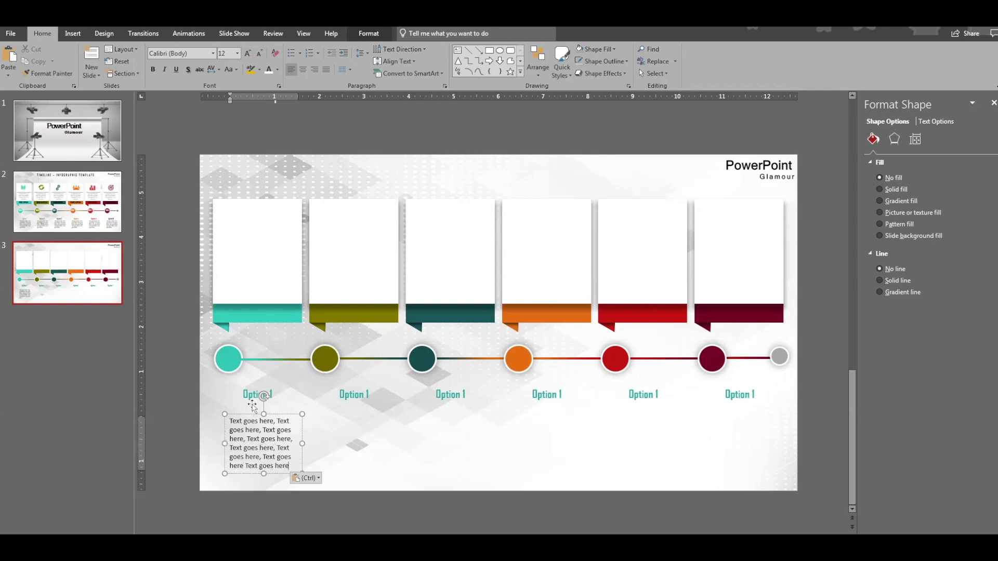
Duplicate the text box under each column, then select all six text boxes.
{"action": "left_click_drag", "start_coordinate": [278, 414], "coordinate": [386, 411]}
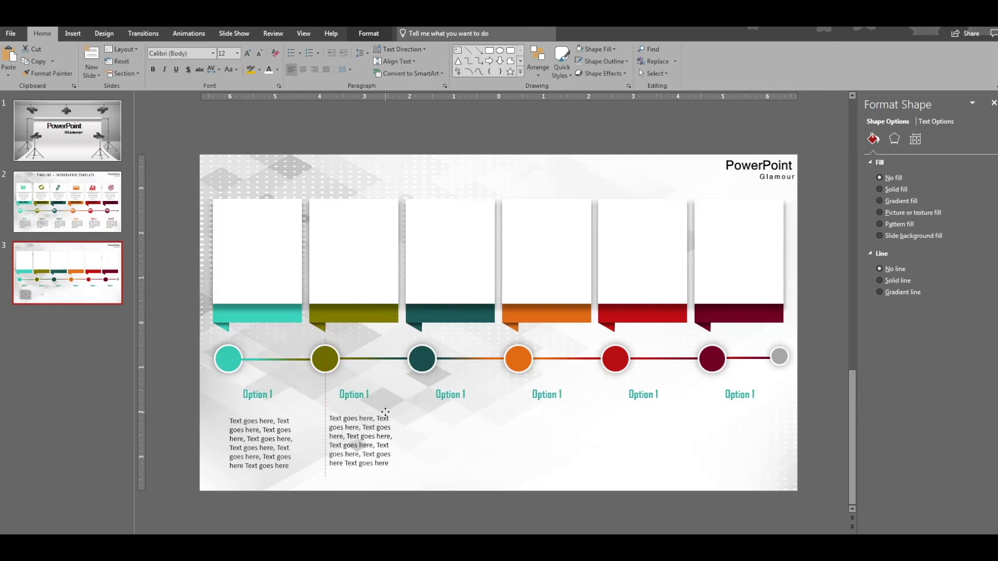
{"action": "key", "text": "ctrl+d"}
{"action": "key", "text": "ctrl+d"}
{"action": "key", "text": "ctrl+d"}
{"action": "key", "text": "ctrl+d"}
{"action": "left_click", "coordinate": [248, 429]}
{"action": "left_click", "coordinate": [364, 436], "text": "shift"}
{"action": "left_click", "coordinate": [457, 437], "text": "shift"}
{"action": "left_click", "coordinate": [549, 441], "text": "shift"}
{"action": "left_click", "coordinate": [659, 450], "text": "shift"}
{"action": "left_click", "coordinate": [764, 444], "text": "shift"}
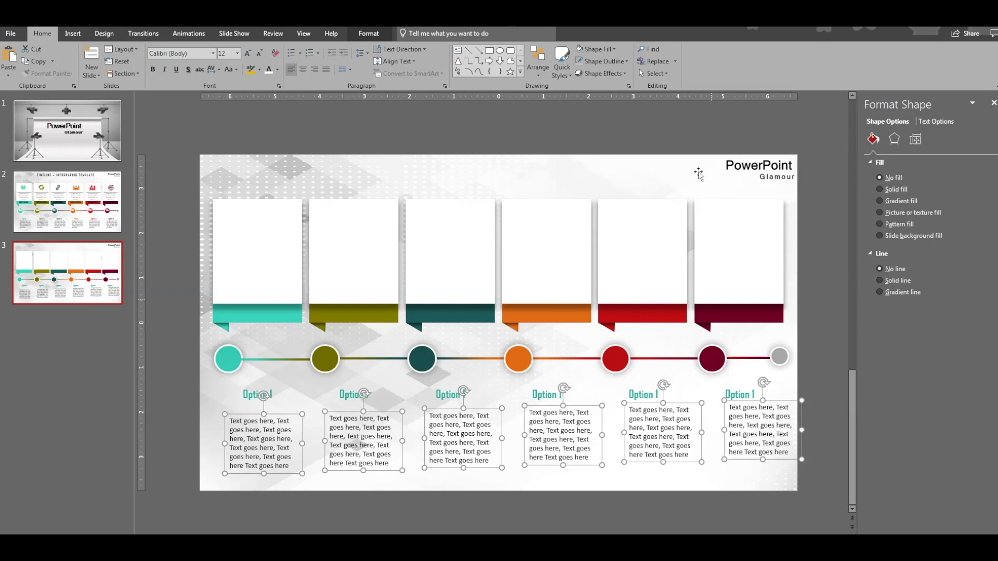
Distribute the six text boxes horizontally and align them to the same middle height.
{"action": "left_click", "coordinate": [369, 34]}
{"action": "left_click", "coordinate": [729, 53]}
{"action": "left_click", "coordinate": [752, 148]}
{"action": "left_click", "coordinate": [716, 49]}
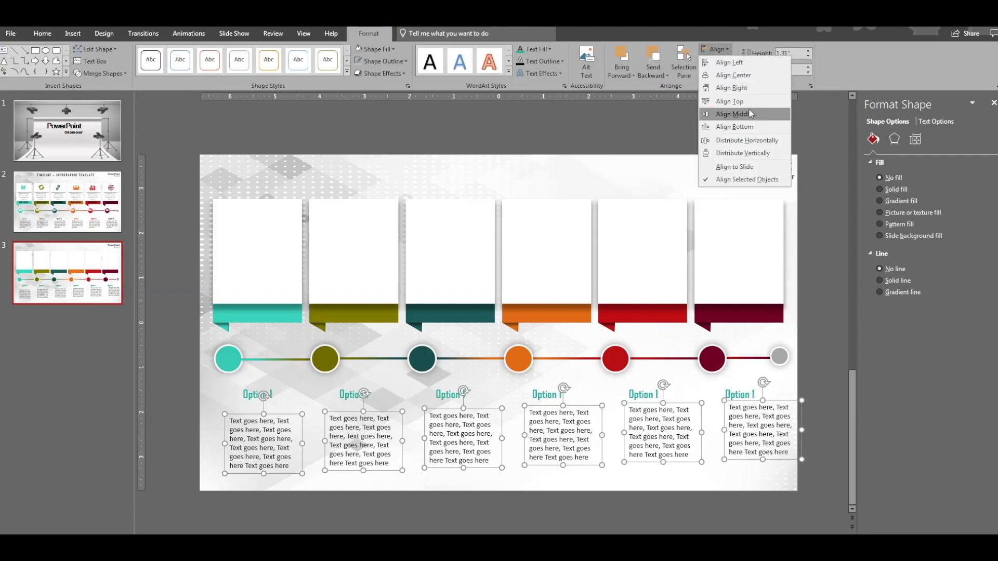
{"action": "left_click", "coordinate": [728, 111]}
Nudge each text box so it sits centred under its Option label.
{"action": "left_click", "coordinate": [174, 408]}
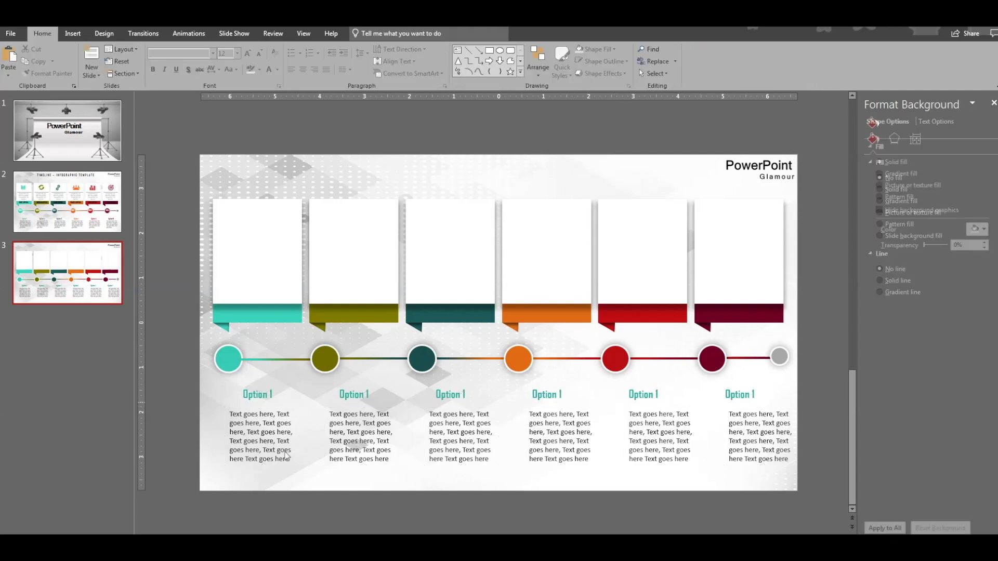
{"action": "left_click", "coordinate": [276, 419]}
{"action": "left_click", "coordinate": [457, 431]}
{"action": "left_click_drag", "start_coordinate": [494, 410], "coordinate": [486, 411]}
{"action": "left_click_drag", "start_coordinate": [579, 409], "coordinate": [571, 407]}
{"action": "left_click_drag", "start_coordinate": [682, 411], "coordinate": [672, 410]}
{"action": "left_click", "coordinate": [745, 423]}
{"action": "left_click_drag", "start_coordinate": [773, 412], "coordinate": [760, 412]}
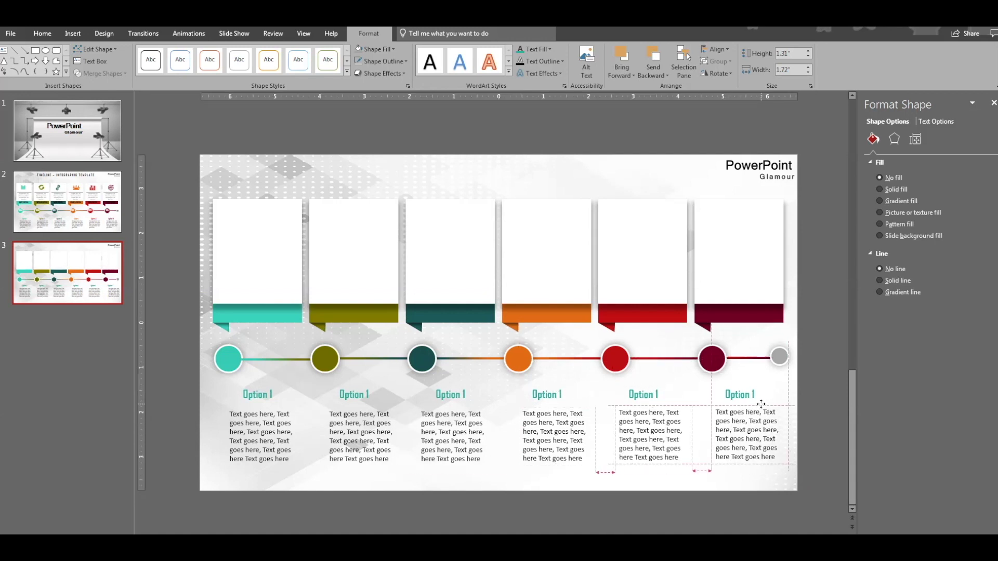
{"action": "left_click", "coordinate": [558, 433]}
{"action": "left_click", "coordinate": [375, 407]}
{"action": "left_click_drag", "start_coordinate": [375, 407], "coordinate": [377, 406]}
{"action": "left_click_drag", "start_coordinate": [280, 406], "coordinate": [279, 407]}
Draw a grey horizontal line across the first white card.
{"action": "left_click", "coordinate": [340, 474]}
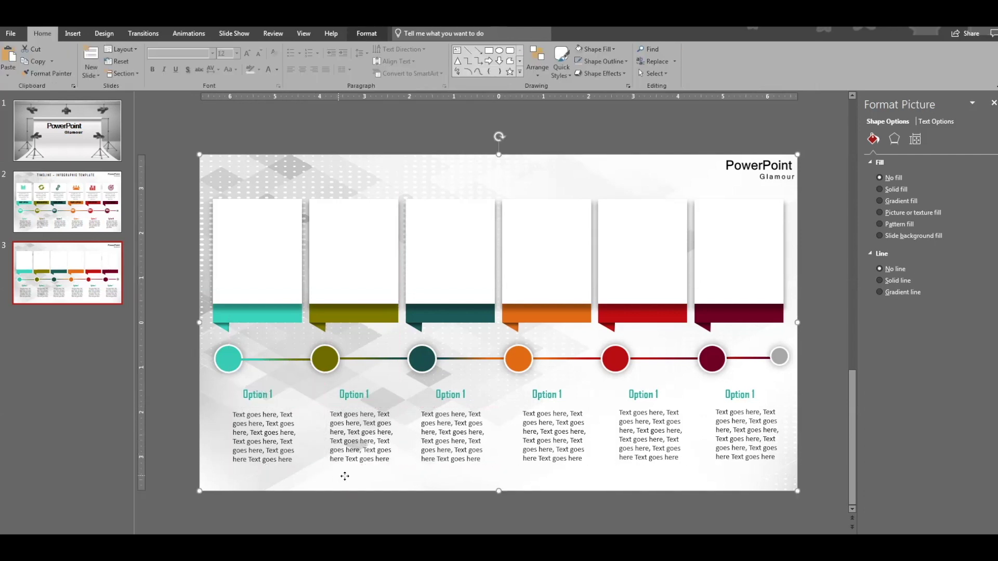
{"action": "left_click", "coordinate": [468, 50]}
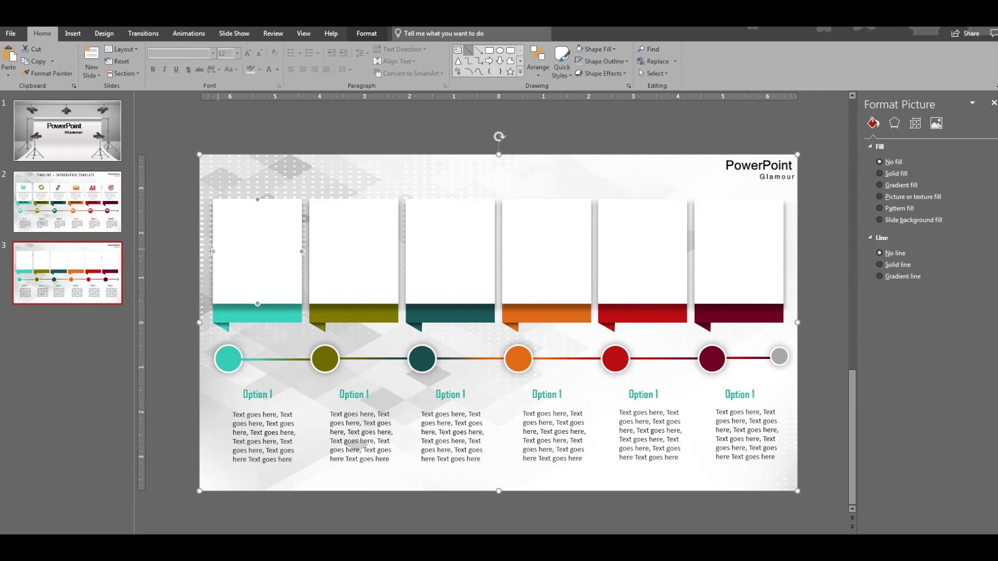
{"action": "mouse_move", "coordinate": [213, 252]}
{"action": "left_mouse_down"}
{"action": "mouse_move", "coordinate": [302, 252]}
{"action": "mouse_move", "coordinate": [293, 252]}
{"action": "left_mouse_up"}
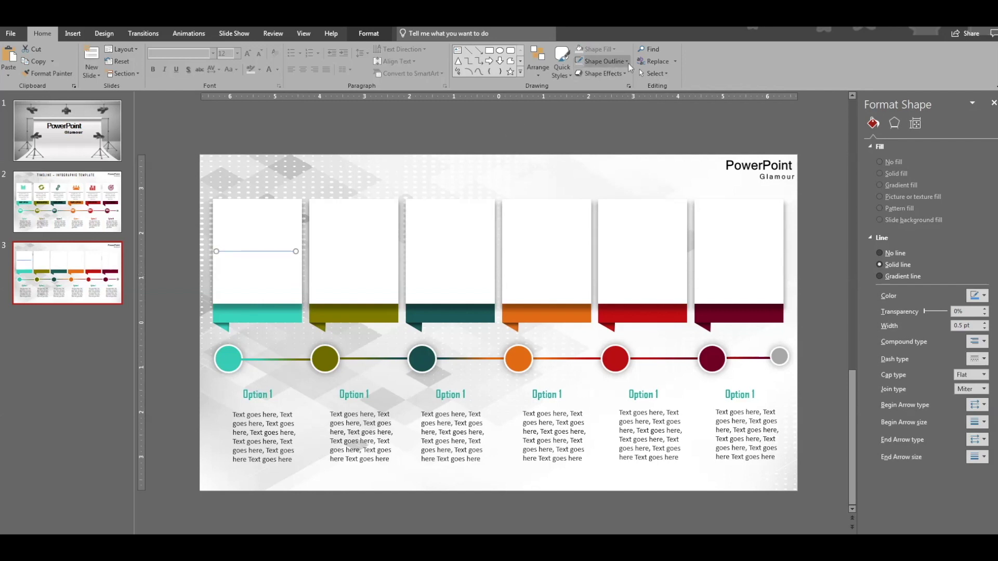
{"action": "left_click", "coordinate": [624, 62]}
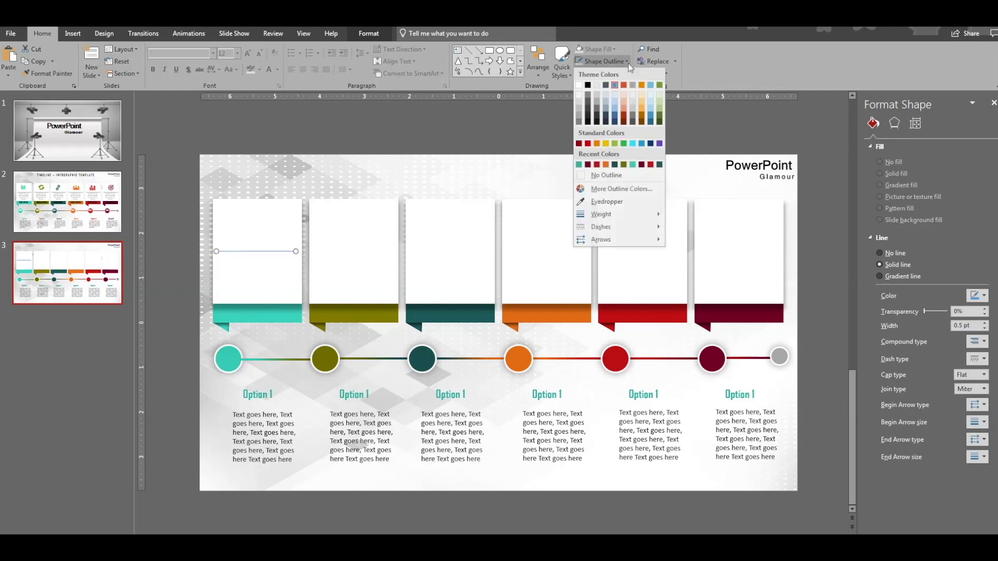
{"action": "left_click", "coordinate": [581, 117]}
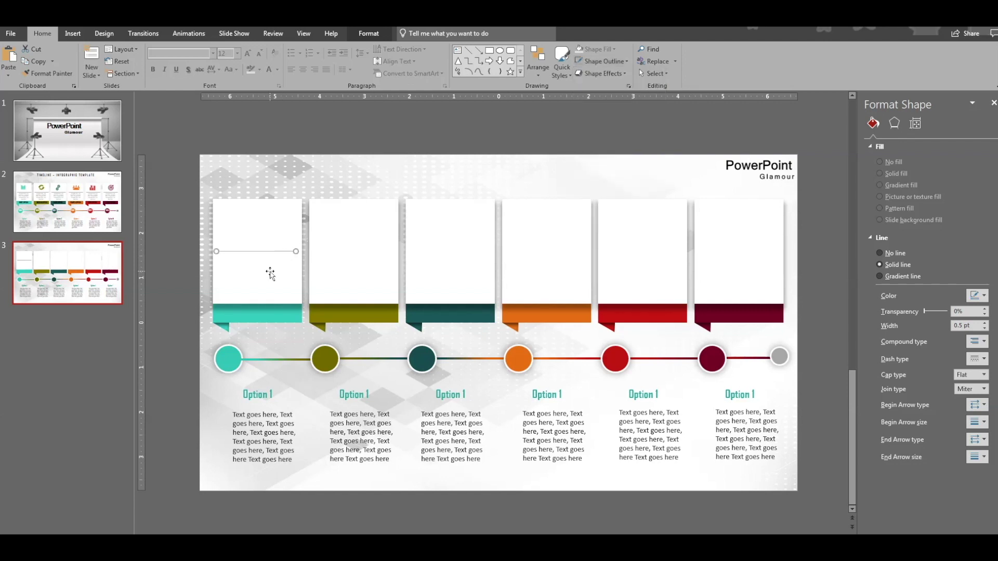
Copy the divider line into all six cards and select the six lines.
{"action": "left_click_drag", "start_coordinate": [288, 264], "coordinate": [377, 257]}
{"action": "key", "text": "ctrl+d"}
{"action": "key", "text": "ctrl+d"}
{"action": "key", "text": "ctrl+d"}
{"action": "key", "text": "ctrl+d"}
{"action": "left_click", "coordinate": [284, 252]}
{"action": "left_click", "coordinate": [336, 252], "text": "shift"}
{"action": "left_click", "coordinate": [456, 252], "text": "shift"}
{"action": "left_click", "coordinate": [545, 252], "text": "shift"}
{"action": "left_click", "coordinate": [653, 253], "text": "shift"}
{"action": "left_click", "coordinate": [721, 253], "text": "shift"}
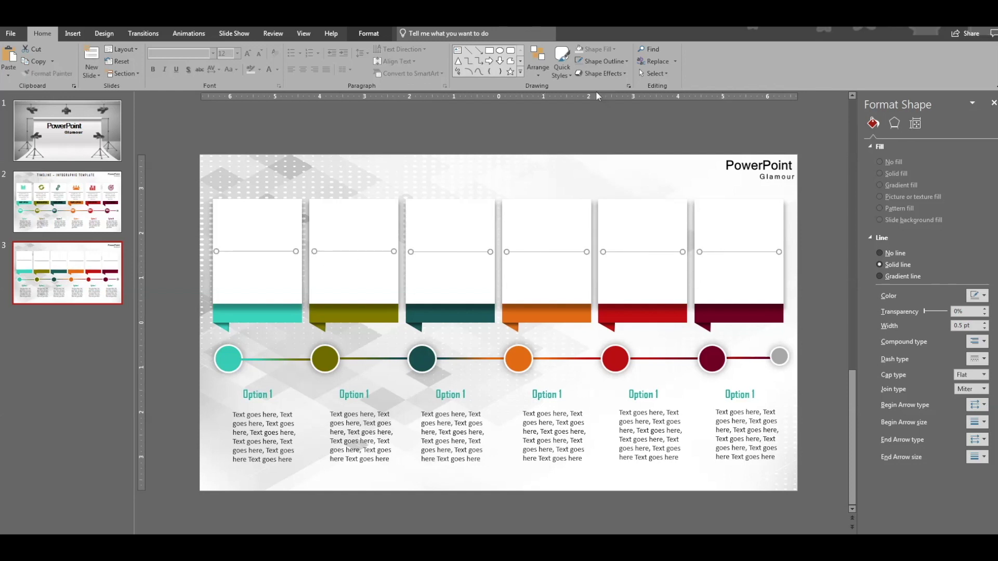
Align the six divider lines to the same middle height.
{"action": "left_click", "coordinate": [369, 34]}
{"action": "left_click", "coordinate": [727, 49]}
{"action": "left_click", "coordinate": [749, 115]}
{"action": "left_click", "coordinate": [435, 132]}
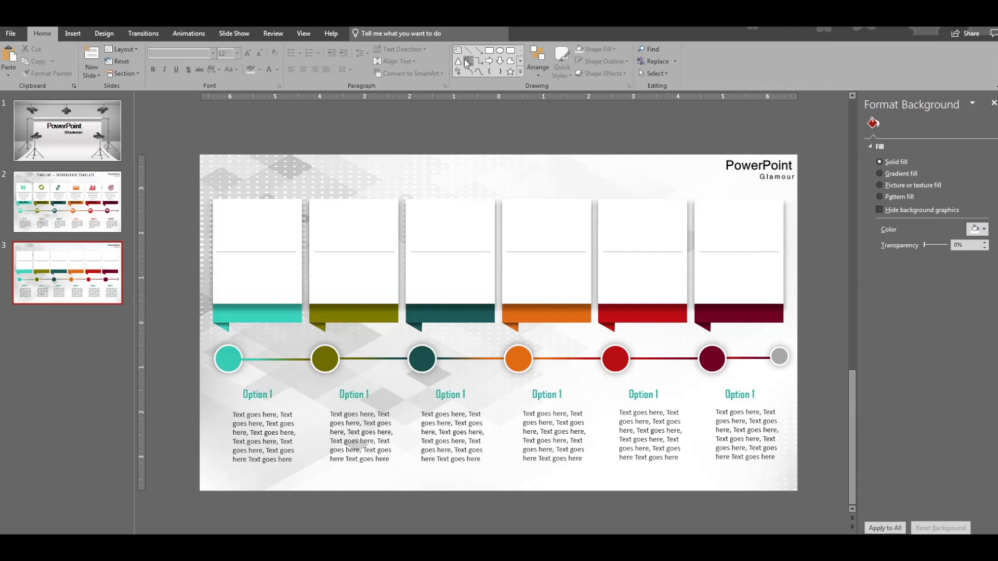
Create an OPTION 1 label in Agency FB at 20 pt on the teal ribbon.
{"action": "left_click_drag", "start_coordinate": [314, 163], "coordinate": [404, 185]}
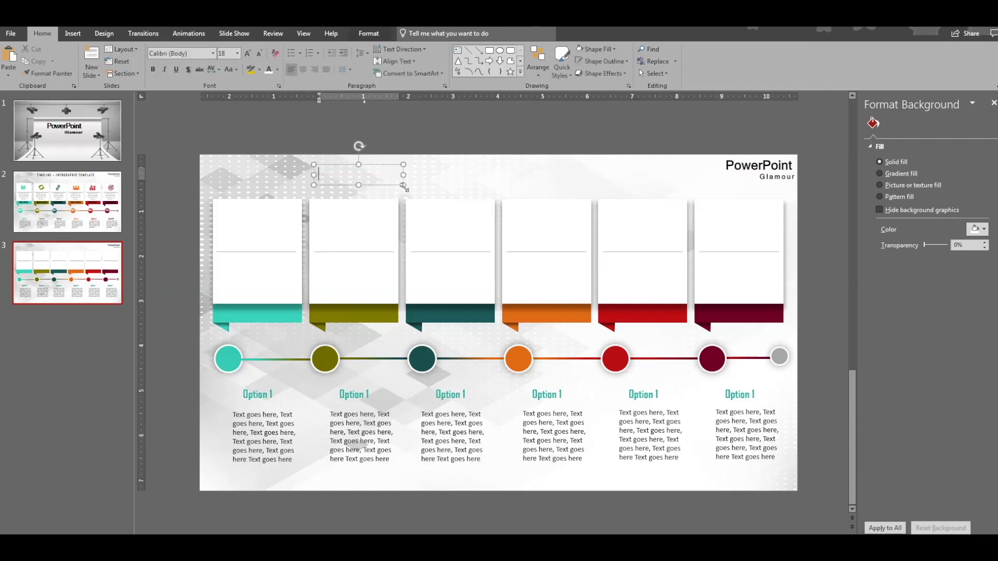
{"action": "type", "text": "OPTION 1"}
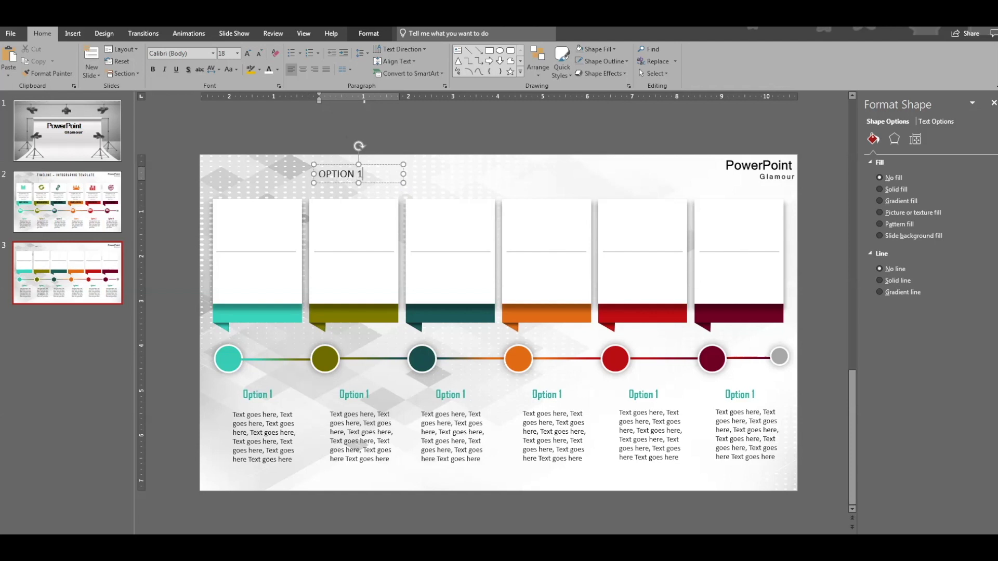
{"action": "left_click", "coordinate": [364, 165]}
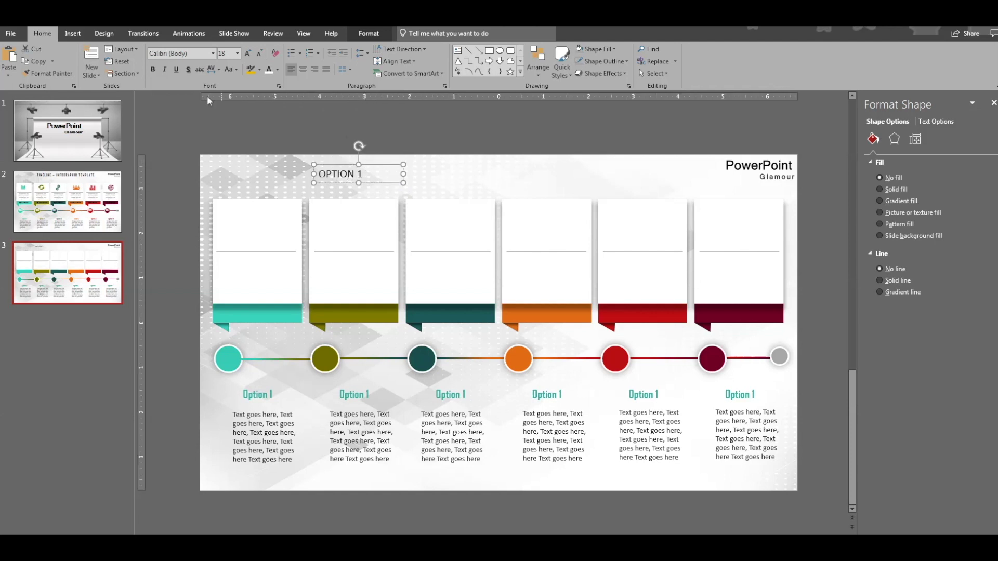
{"action": "left_click", "coordinate": [213, 53]}
{"action": "left_click", "coordinate": [187, 120]}
{"action": "left_click_drag", "start_coordinate": [376, 166], "coordinate": [297, 305]}
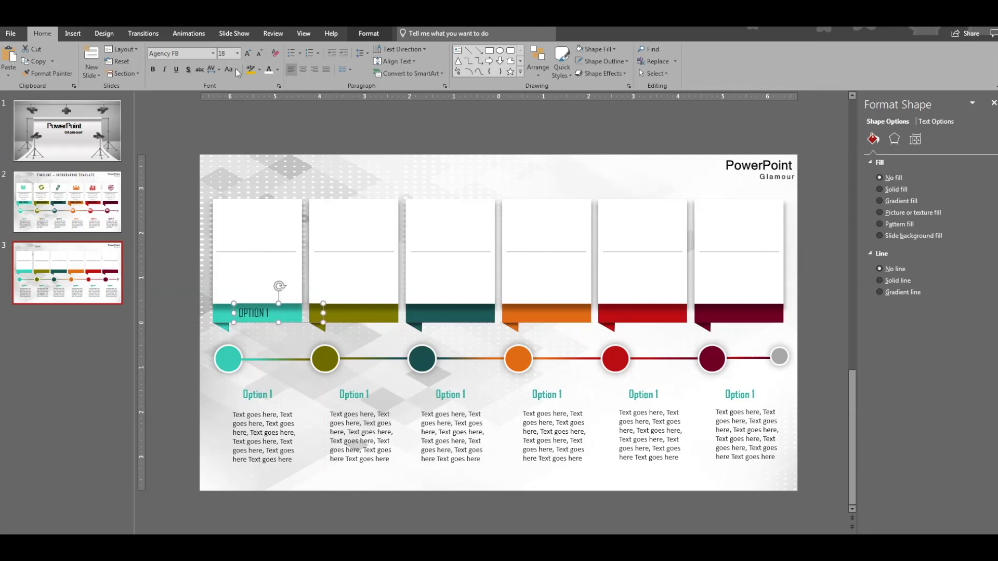
{"action": "left_click", "coordinate": [249, 54]}
{"action": "left_click", "coordinate": [249, 54]}
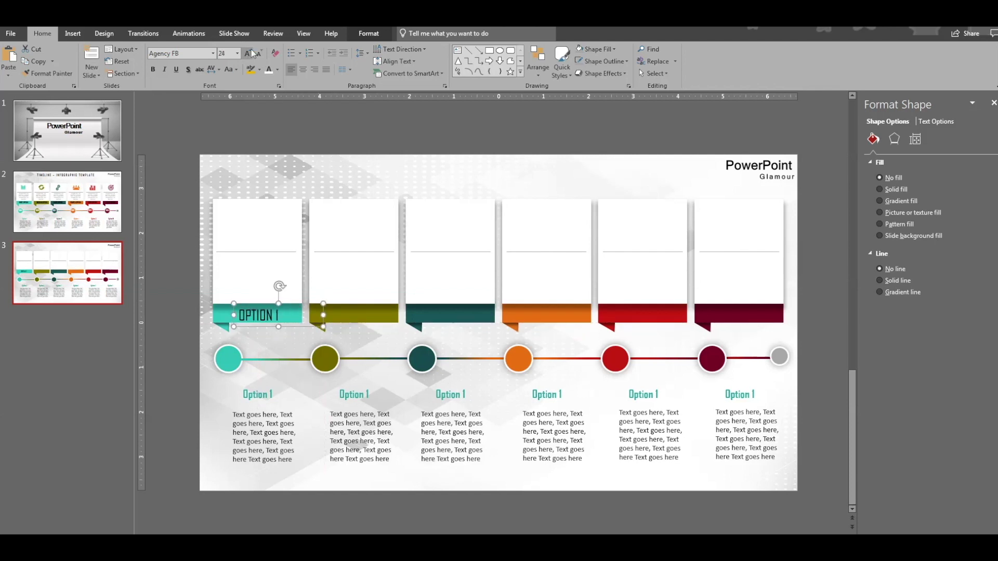
{"action": "left_click", "coordinate": [259, 53]}
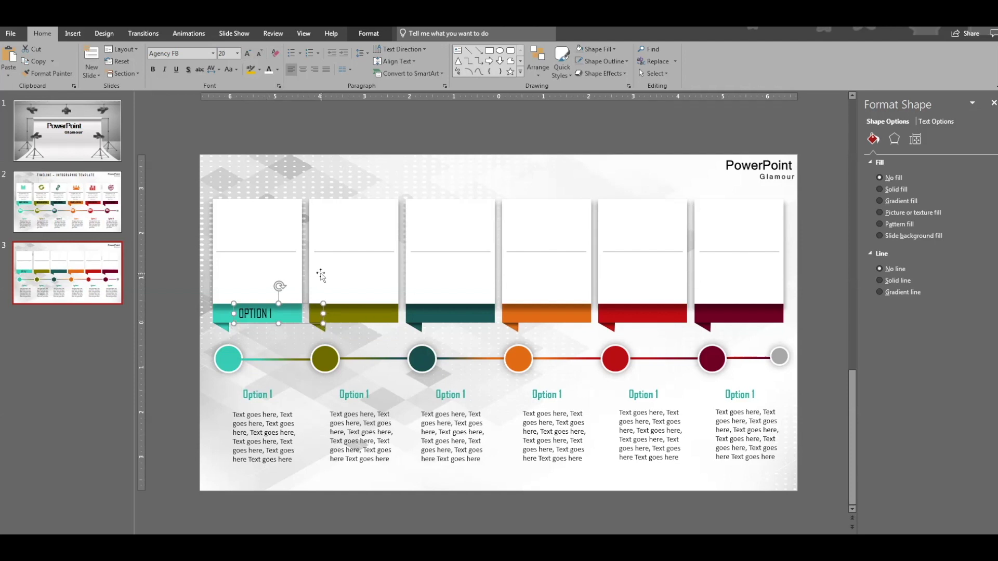
Copy the OPTION 1 label onto each of the remaining ribbons.
{"action": "left_click_drag", "start_coordinate": [255, 313], "coordinate": [470, 318]}
{"action": "key", "text": "ctrl+d"}
{"action": "key", "text": "ctrl+d"}
{"action": "key", "text": "ctrl+d"}
{"action": "left_click", "coordinate": [830, 385]}
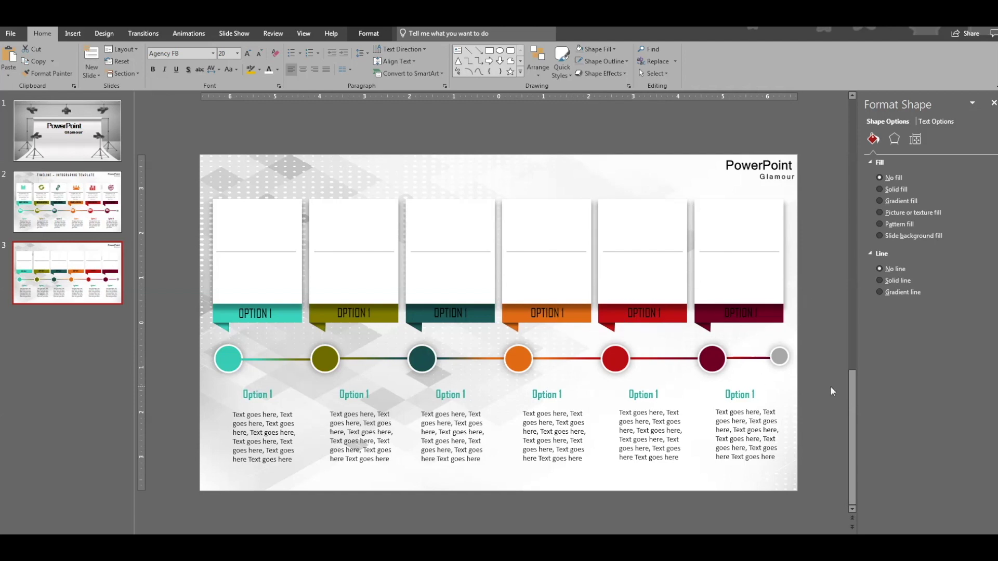
Renumber the copied ribbon labels to OPTION 3, 4, 5 and 6.
{"action": "left_click", "coordinate": [371, 313]}
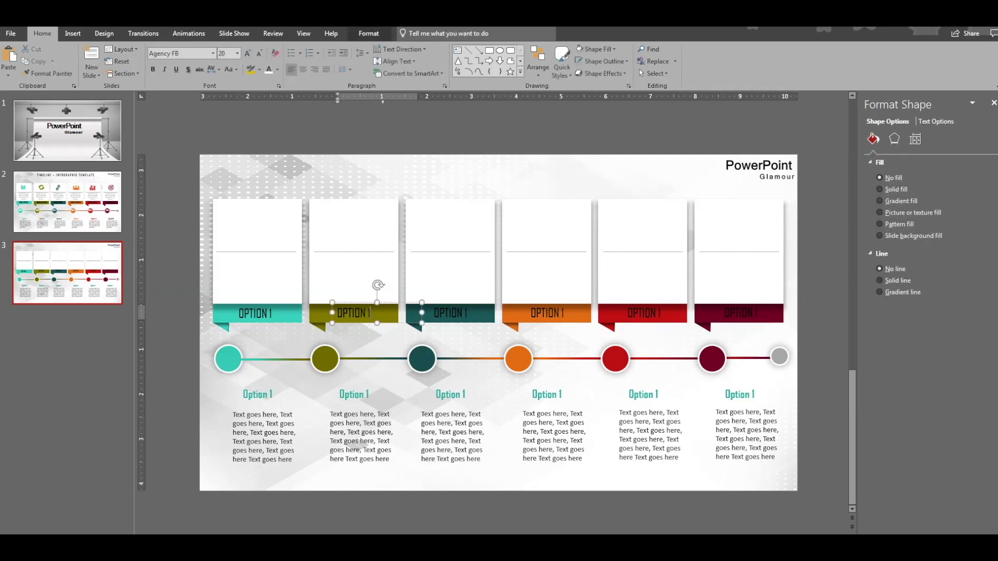
{"action": "double_click", "coordinate": [466, 313]}
{"action": "type", "text": "3"}
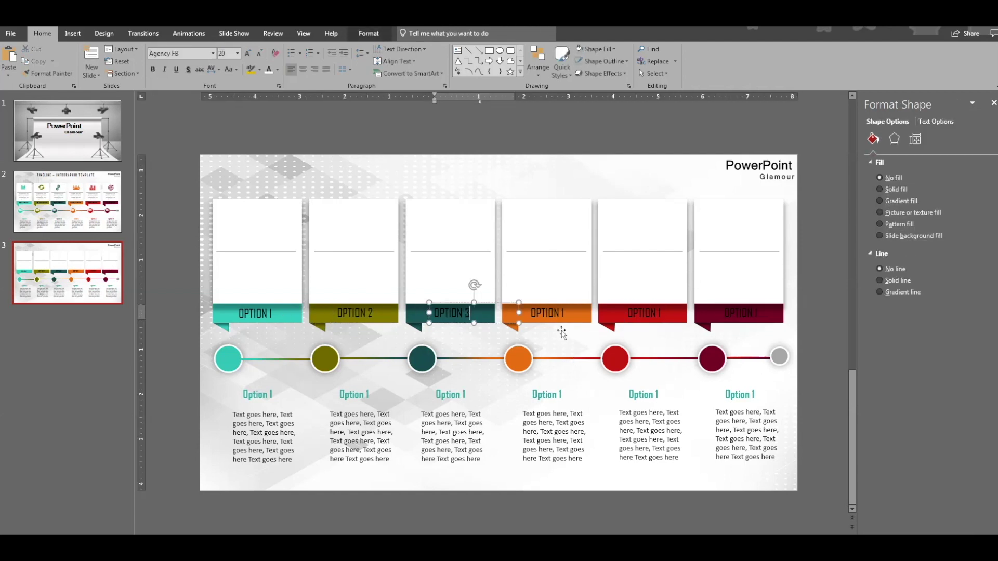
{"action": "double_click", "coordinate": [565, 312]}
{"action": "type", "text": "4"}
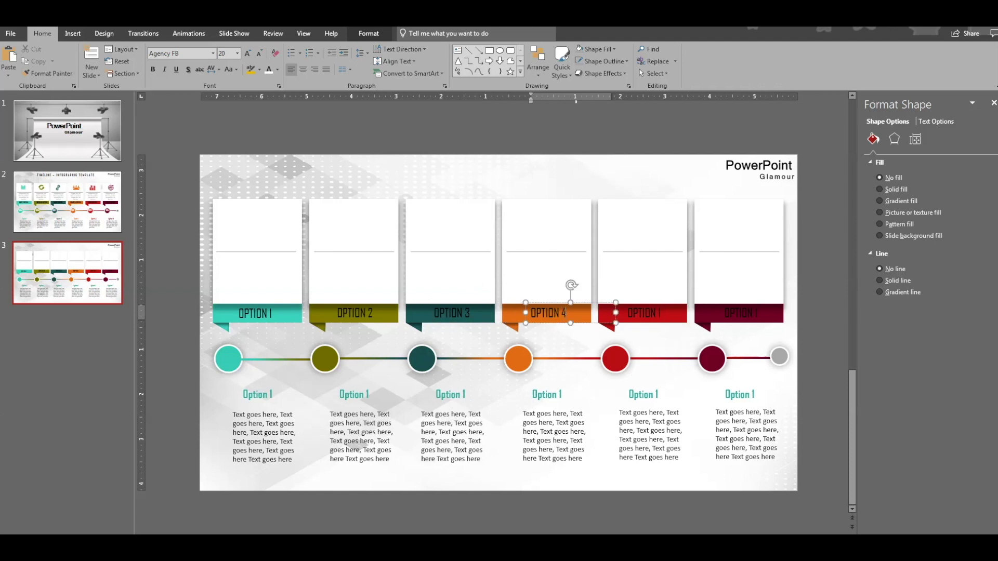
{"action": "double_click", "coordinate": [658, 313]}
{"action": "type", "text": "5"}
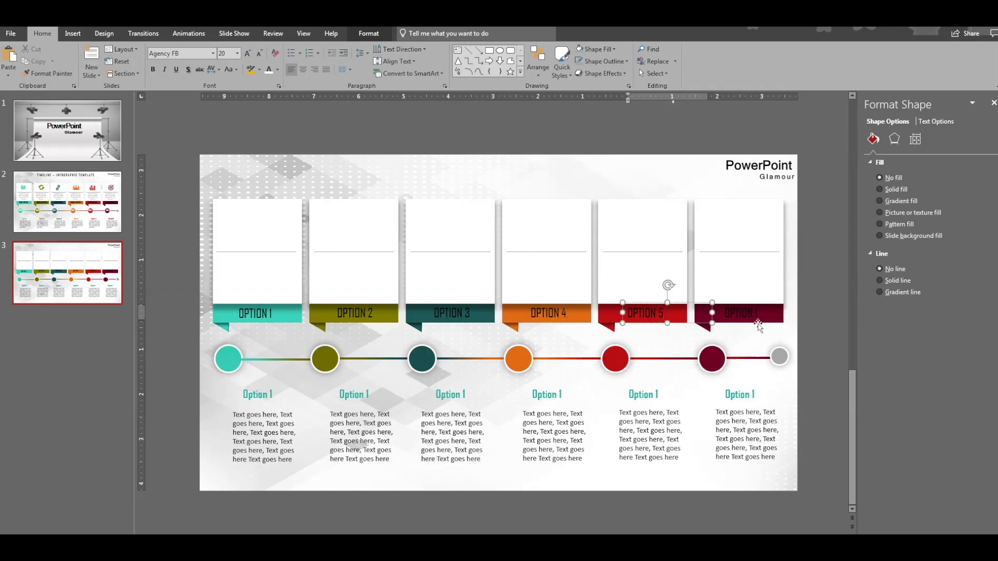
{"action": "double_click", "coordinate": [757, 313]}
{"action": "type", "text": "6"}
{"action": "left_click", "coordinate": [237, 162]}
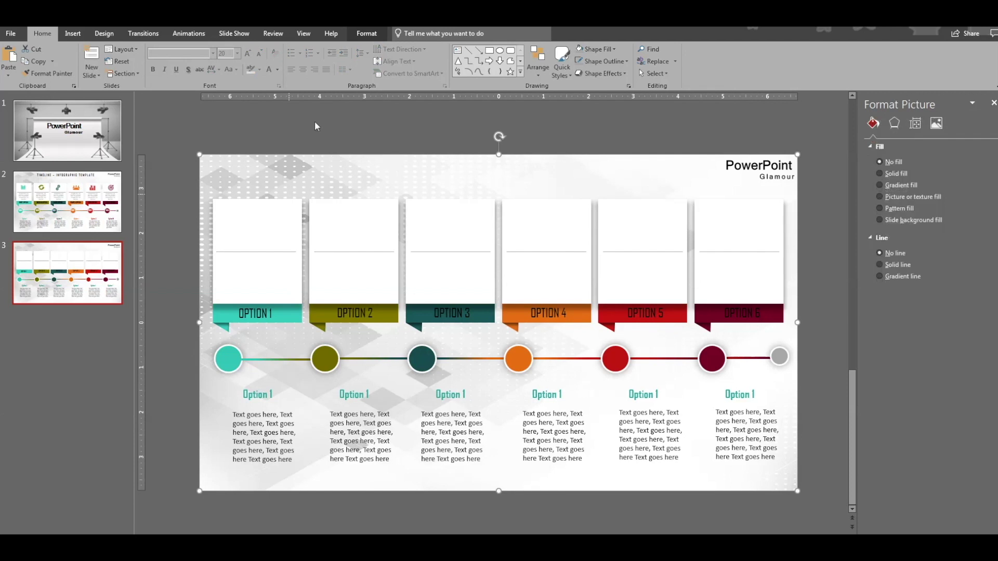
In the Icons library, pick the group-of-people and gears icons.
{"action": "left_click", "coordinate": [78, 35]}
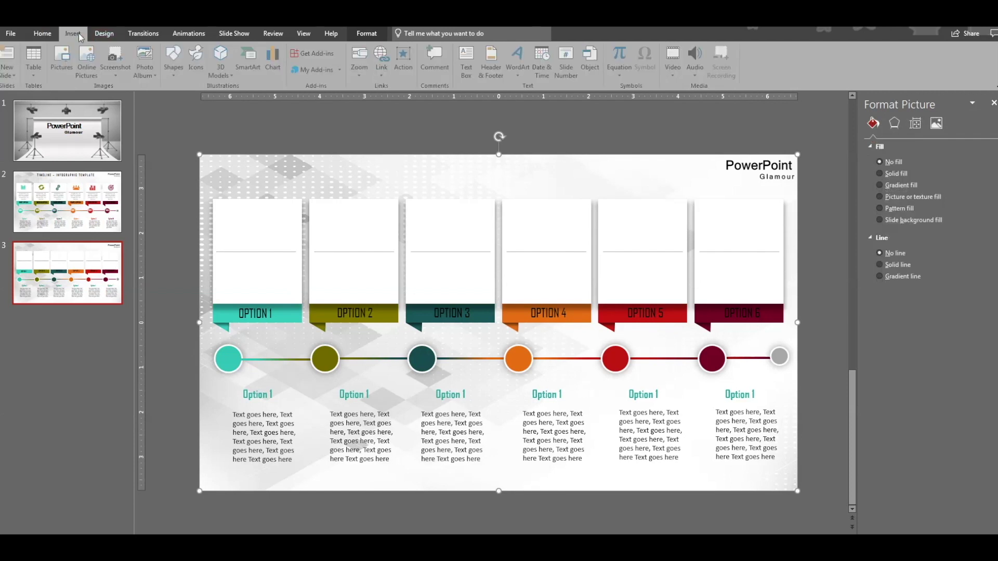
{"action": "left_click", "coordinate": [199, 66]}
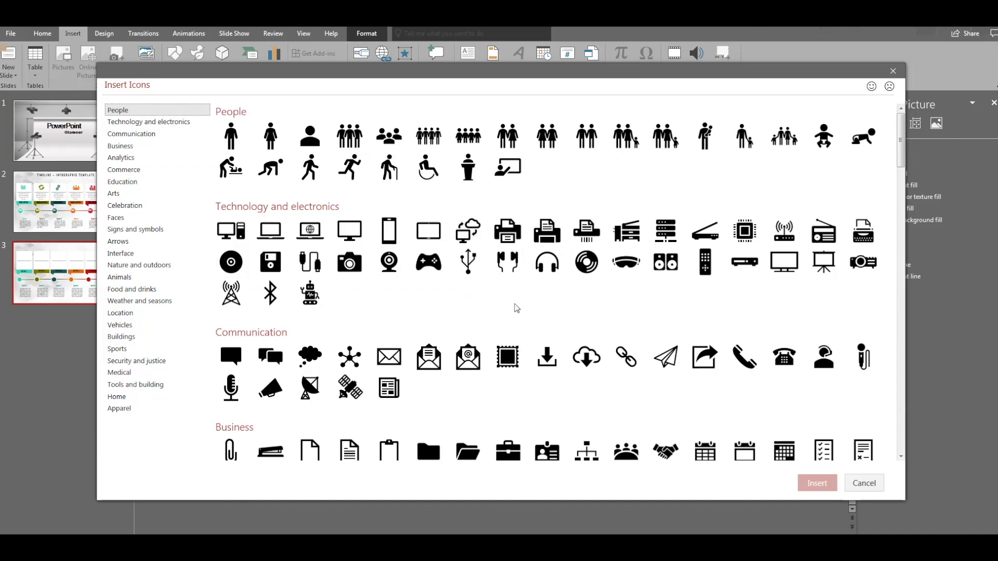
{"action": "scroll", "coordinate": [540, 324], "scroll_direction": "down", "scroll_amount": 2}
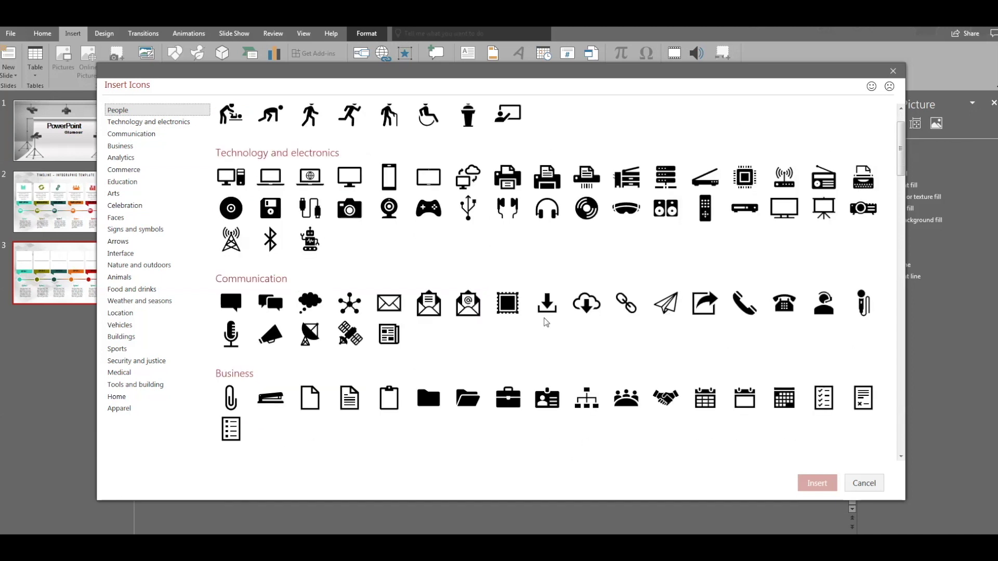
{"action": "left_click", "coordinate": [625, 353]}
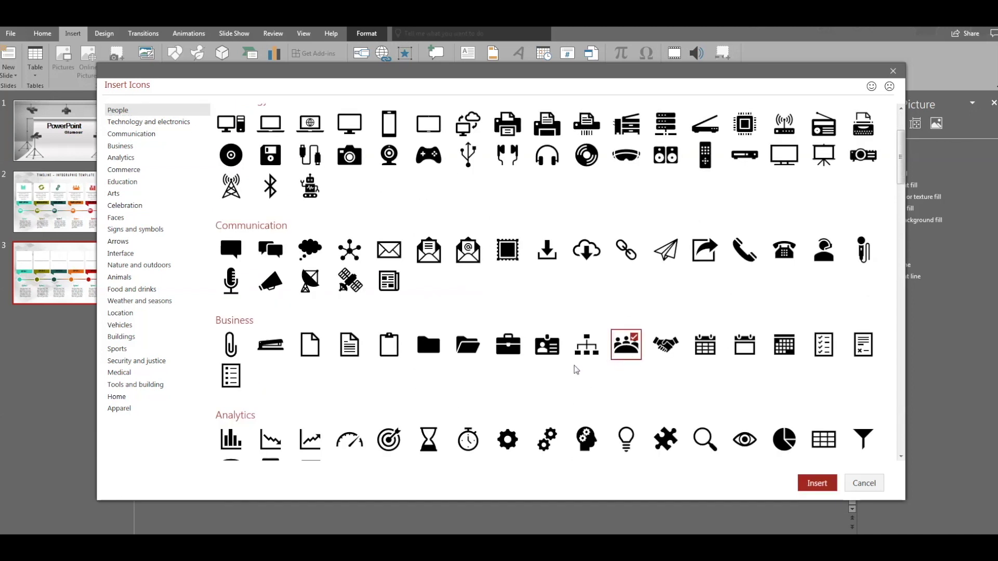
{"action": "scroll", "coordinate": [575, 368], "scroll_direction": "down", "scroll_amount": 1}
{"action": "left_click", "coordinate": [550, 390]}
{"action": "scroll", "coordinate": [555, 406], "scroll_direction": "down", "scroll_amount": 4}
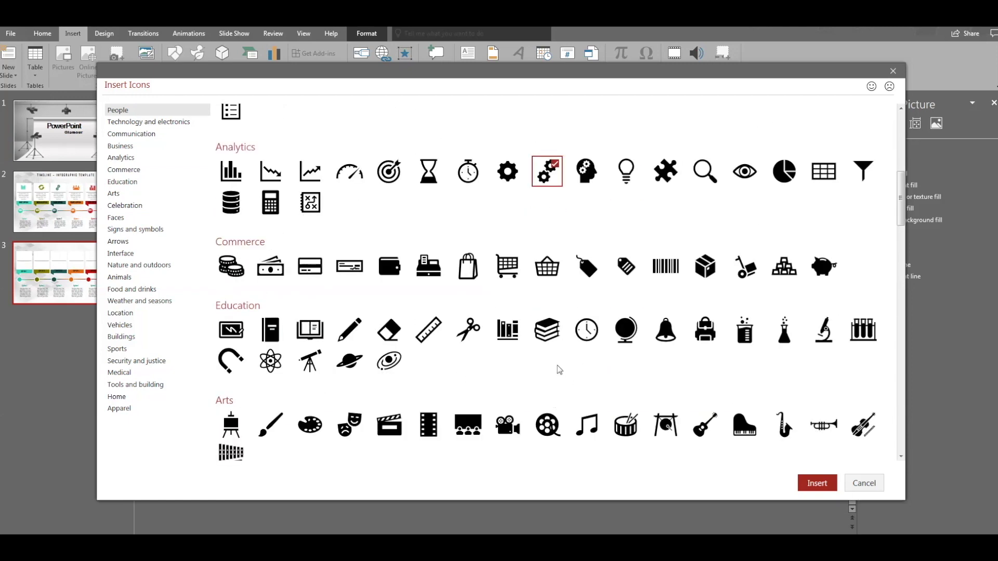
{"action": "scroll", "coordinate": [559, 370], "scroll_direction": "down", "scroll_amount": 1}
Also pick pie chart, office buildings, signal bars and bar chart icons, and insert all six.
{"action": "left_click", "coordinate": [784, 119]}
{"action": "scroll", "coordinate": [514, 354], "scroll_direction": "down", "scroll_amount": 1}
{"action": "scroll", "coordinate": [515, 354], "scroll_direction": "down", "scroll_amount": 8}
{"action": "scroll", "coordinate": [542, 340], "scroll_direction": "down", "scroll_amount": 2}
{"action": "scroll", "coordinate": [542, 339], "scroll_direction": "down", "scroll_amount": 8}
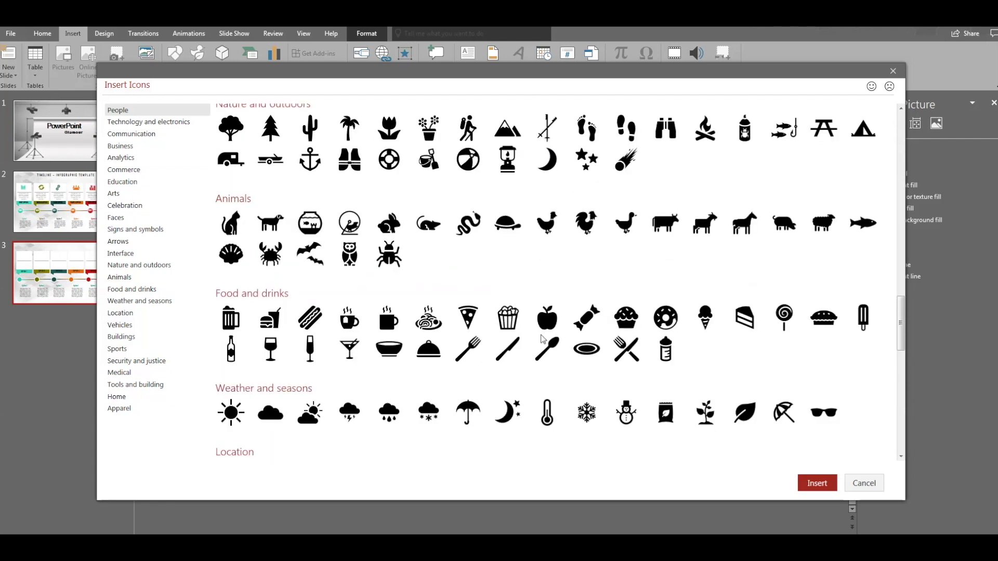
{"action": "left_click", "coordinate": [231, 282]}
{"action": "scroll", "coordinate": [507, 341], "scroll_direction": "down", "scroll_amount": 3}
{"action": "scroll", "coordinate": [509, 339], "scroll_direction": "down", "scroll_amount": 4}
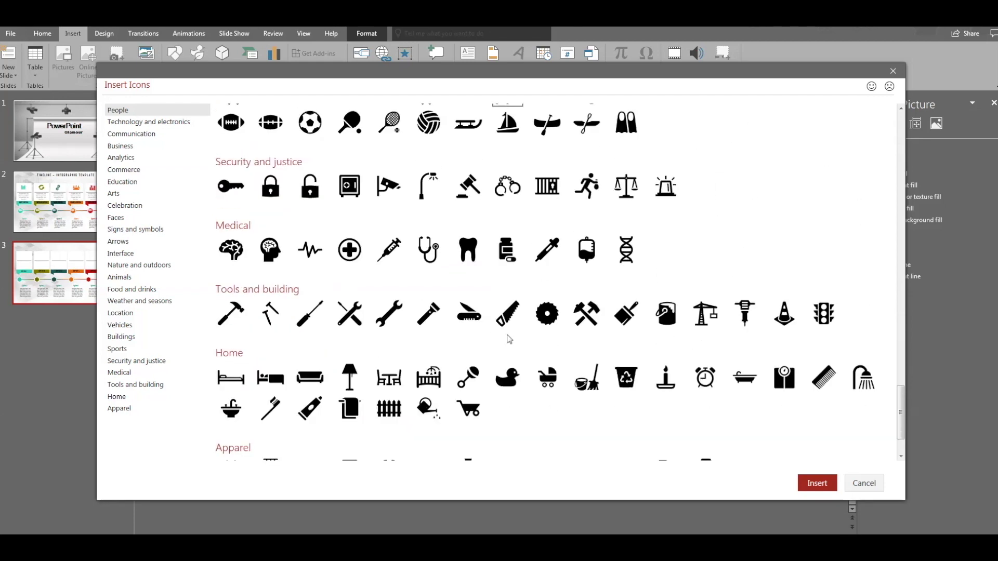
{"action": "scroll", "coordinate": [509, 339], "scroll_direction": "up", "scroll_amount": 12}
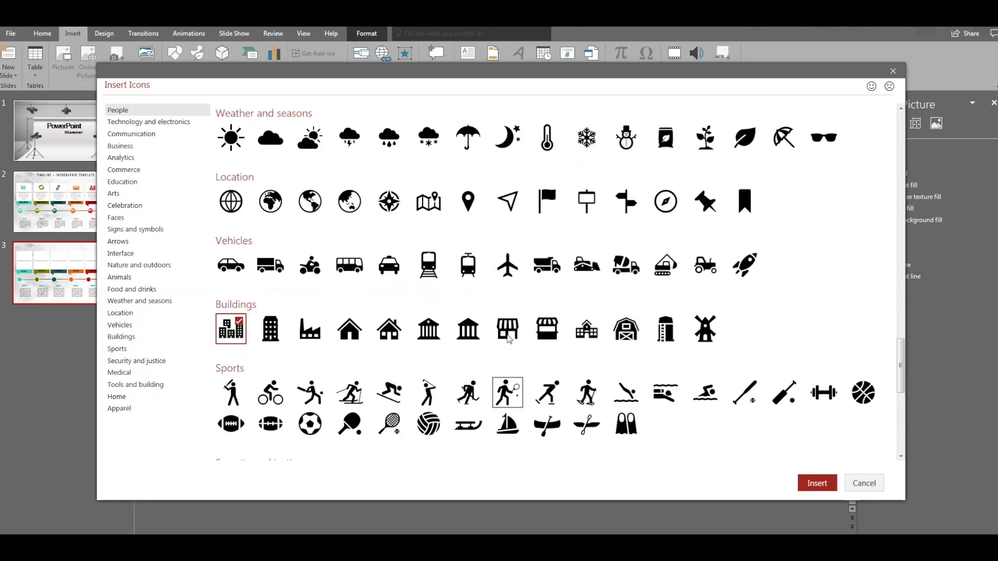
{"action": "scroll", "coordinate": [509, 339], "scroll_direction": "up", "scroll_amount": 6}
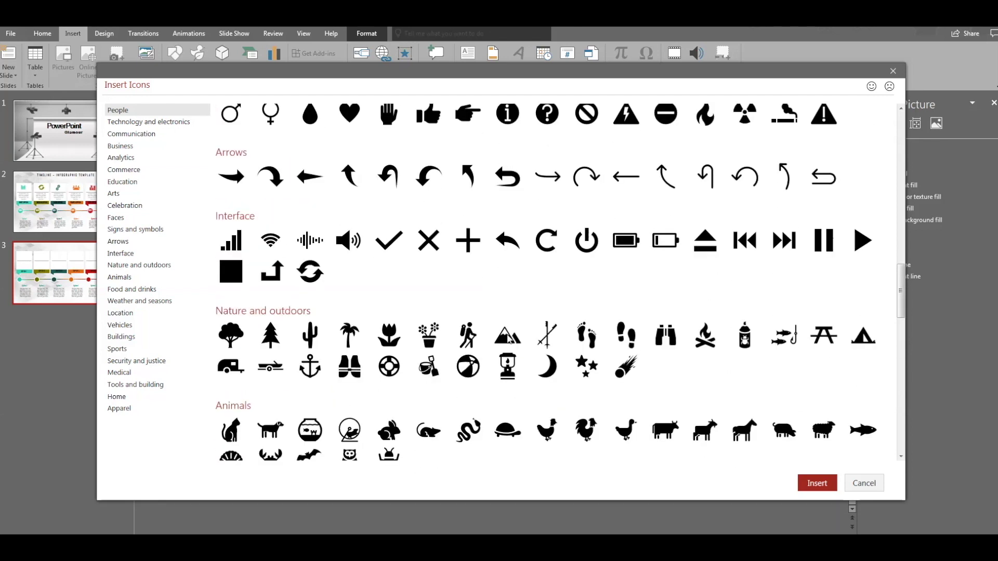
{"action": "left_click", "coordinate": [241, 294]}
{"action": "scroll", "coordinate": [430, 208], "scroll_direction": "up", "scroll_amount": 5}
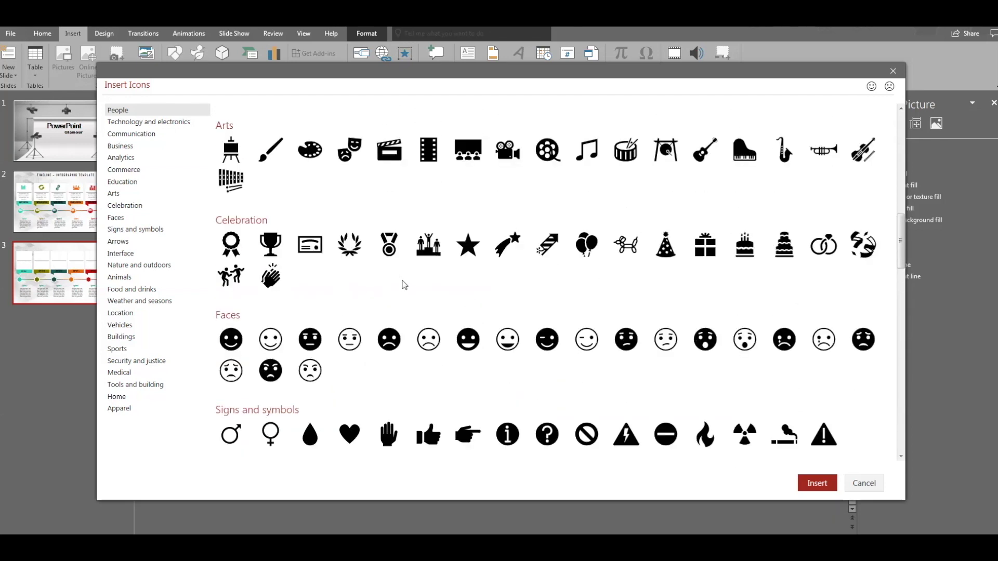
{"action": "scroll", "coordinate": [482, 238], "scroll_direction": "up", "scroll_amount": 5}
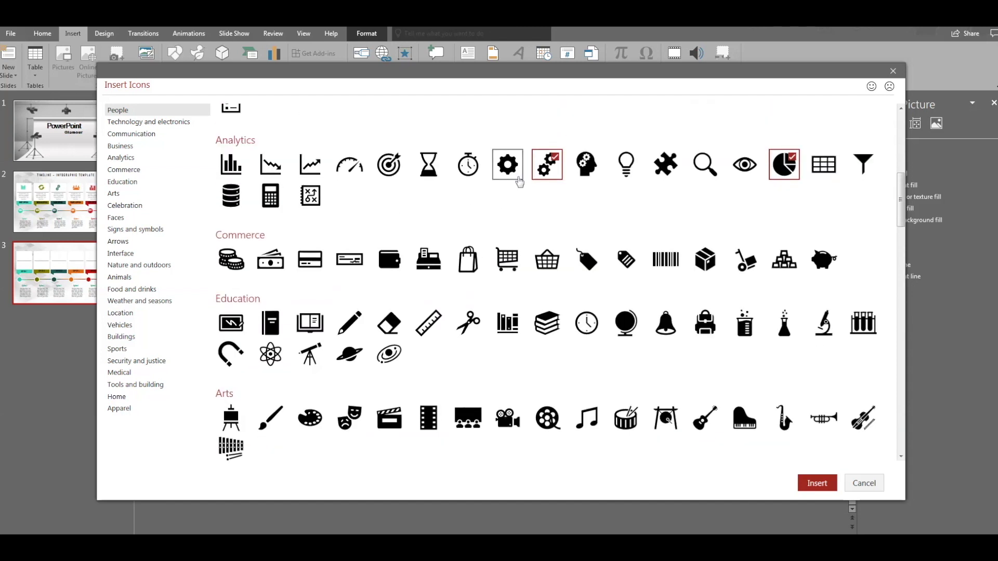
{"action": "left_click", "coordinate": [232, 165]}
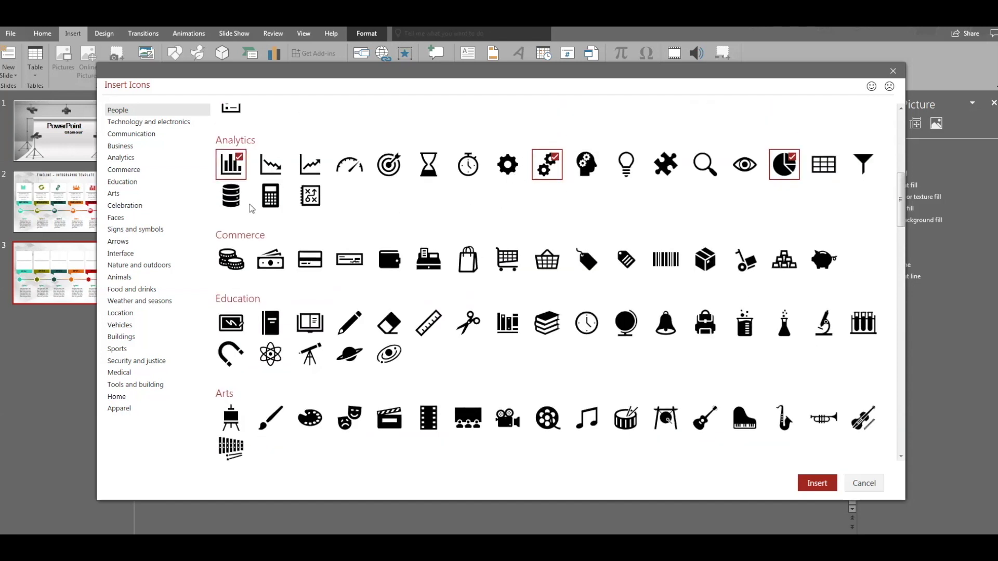
{"action": "left_click", "coordinate": [816, 484]}
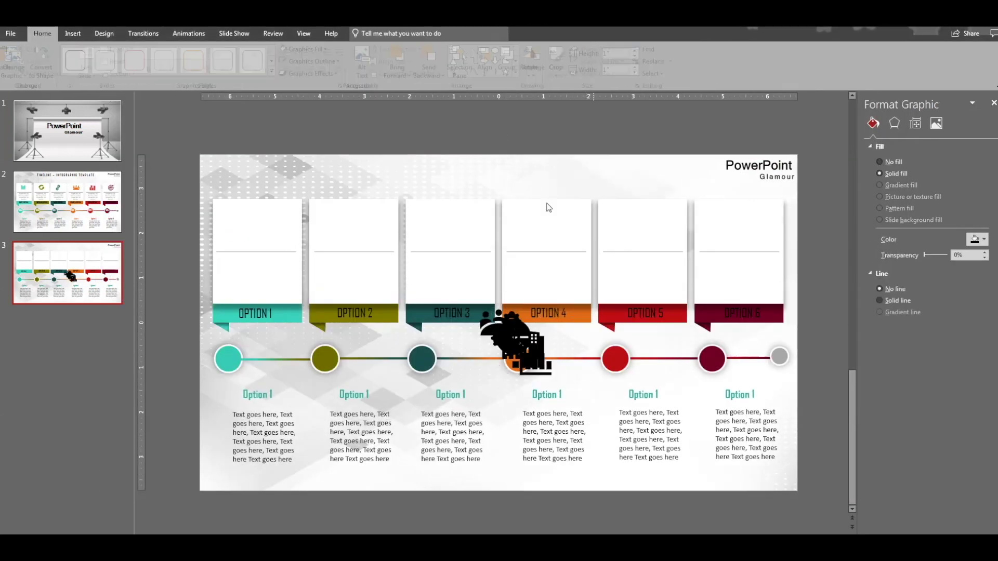
Move each icon to the top of its card: bar chart, buildings, signal bars, gears, people.
{"action": "left_click_drag", "start_coordinate": [432, 231], "coordinate": [428, 203]}
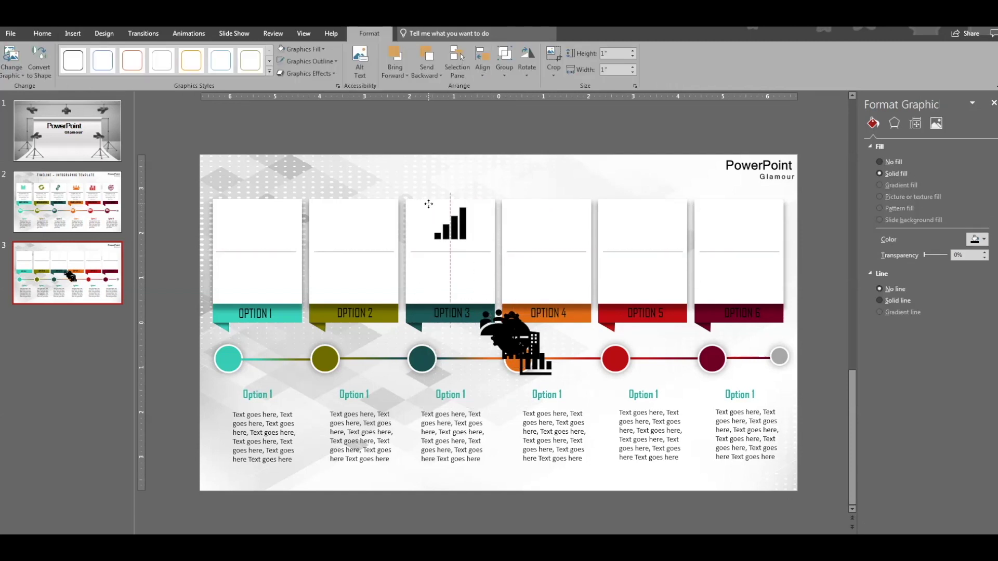
{"action": "left_click_drag", "start_coordinate": [527, 345], "coordinate": [253, 219]}
{"action": "left_click", "coordinate": [518, 342]}
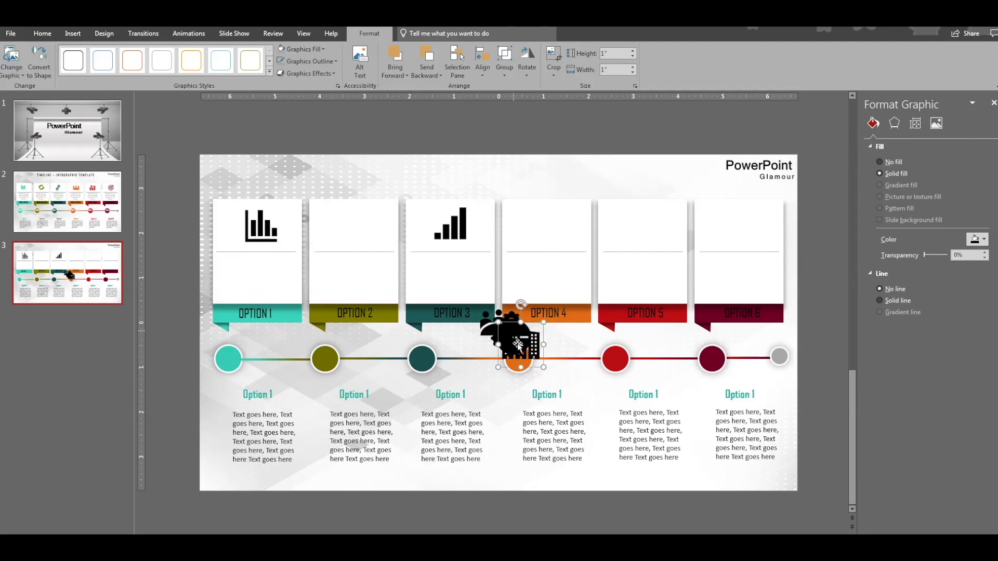
{"action": "left_click_drag", "start_coordinate": [518, 339], "coordinate": [548, 232]}
{"action": "left_click_drag", "start_coordinate": [496, 319], "coordinate": [634, 217]}
{"action": "left_click_drag", "start_coordinate": [519, 320], "coordinate": [747, 229]}
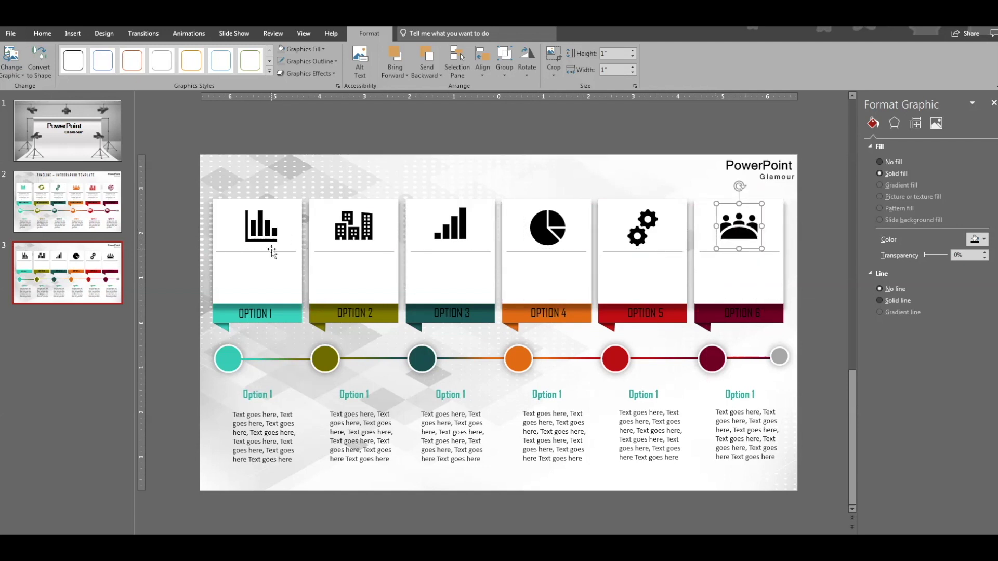
{"action": "left_click", "coordinate": [258, 230]}
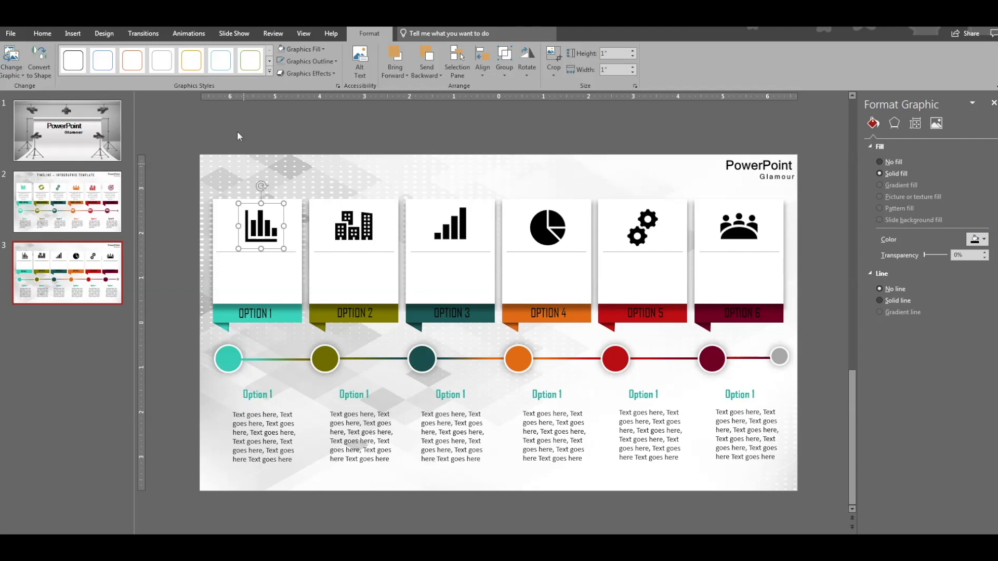
Fill the bar-chart icon teal and the buildings icon olive.
{"action": "left_click", "coordinate": [322, 49]}
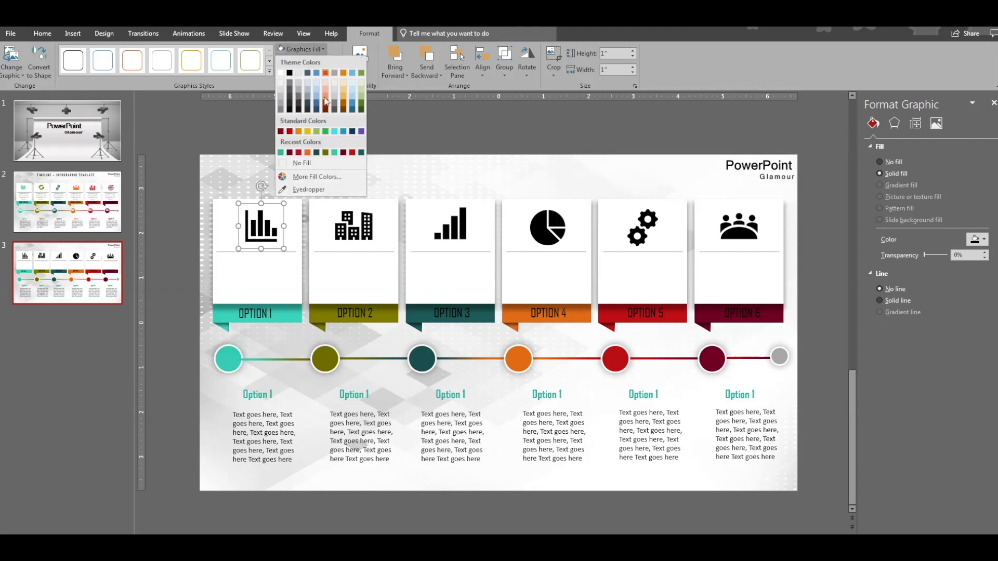
{"action": "left_click", "coordinate": [281, 152]}
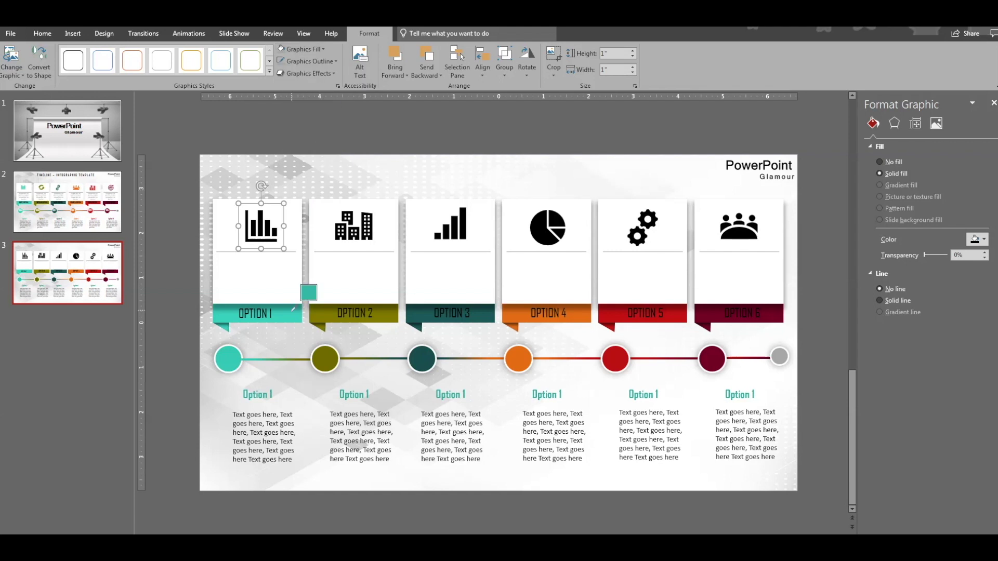
{"action": "left_click", "coordinate": [354, 227]}
{"action": "left_click", "coordinate": [323, 49]}
{"action": "left_click", "coordinate": [290, 153]}
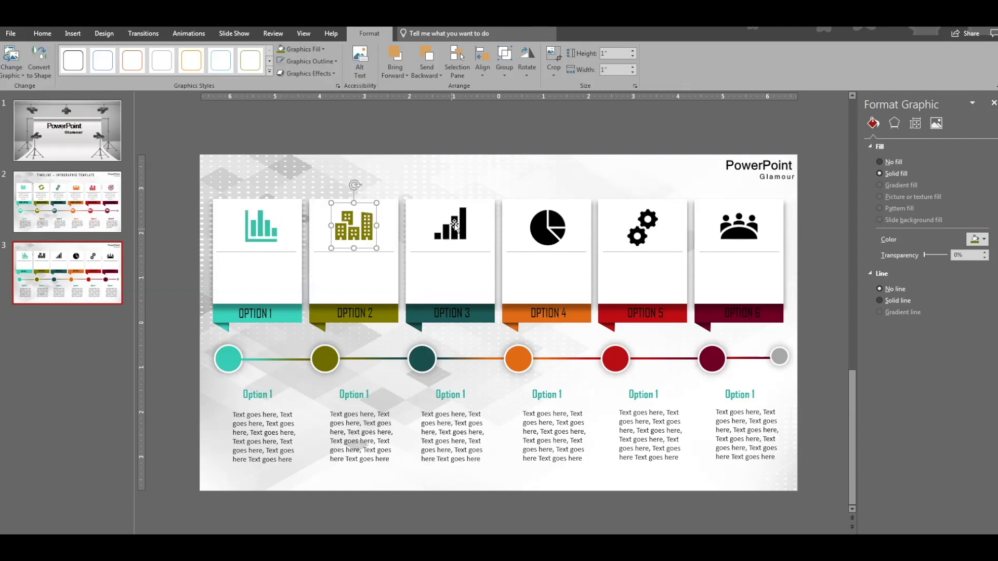
Eyedrop the Option 3 and orange Option 4 ribbon colours onto the signal-bars and pie-chart icons.
{"action": "key", "text": "Tab"}
{"action": "left_click", "coordinate": [322, 49]}
{"action": "left_click", "coordinate": [291, 190]}
{"action": "left_click", "coordinate": [483, 312]}
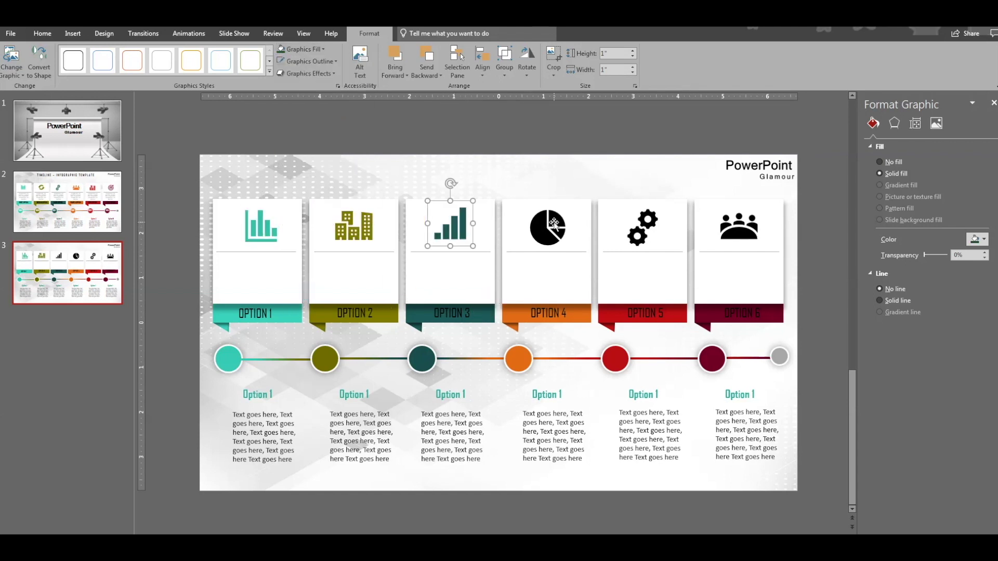
{"action": "key", "text": "Tab"}
{"action": "left_click", "coordinate": [322, 50]}
{"action": "left_click", "coordinate": [291, 189]}
{"action": "left_click", "coordinate": [587, 307]}
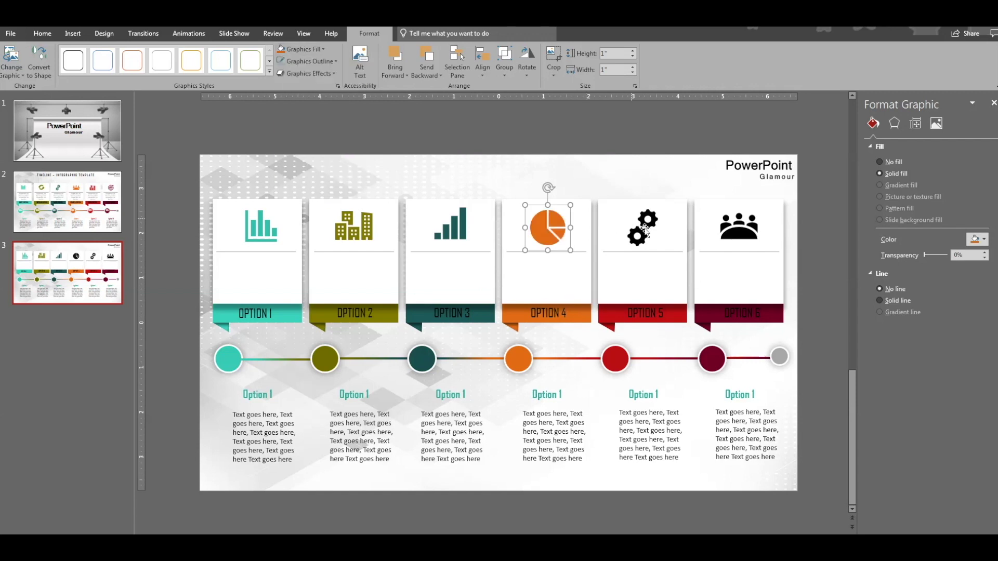
Eyedrop the red and maroon ribbon colours onto the gears and people icons.
{"action": "key", "text": "Tab"}
{"action": "left_click", "coordinate": [322, 49]}
{"action": "left_click", "coordinate": [291, 189]}
{"action": "left_click", "coordinate": [682, 306]}
{"action": "key", "text": "Tab"}
{"action": "left_click", "coordinate": [322, 49]}
{"action": "left_click", "coordinate": [291, 189]}
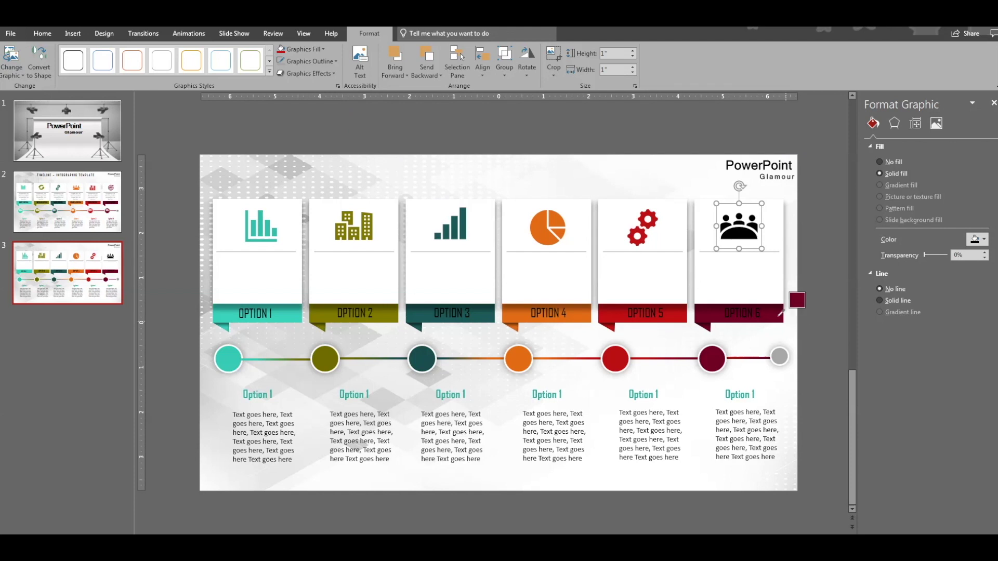
{"action": "left_click", "coordinate": [774, 311]}
{"action": "left_click", "coordinate": [535, 125]}
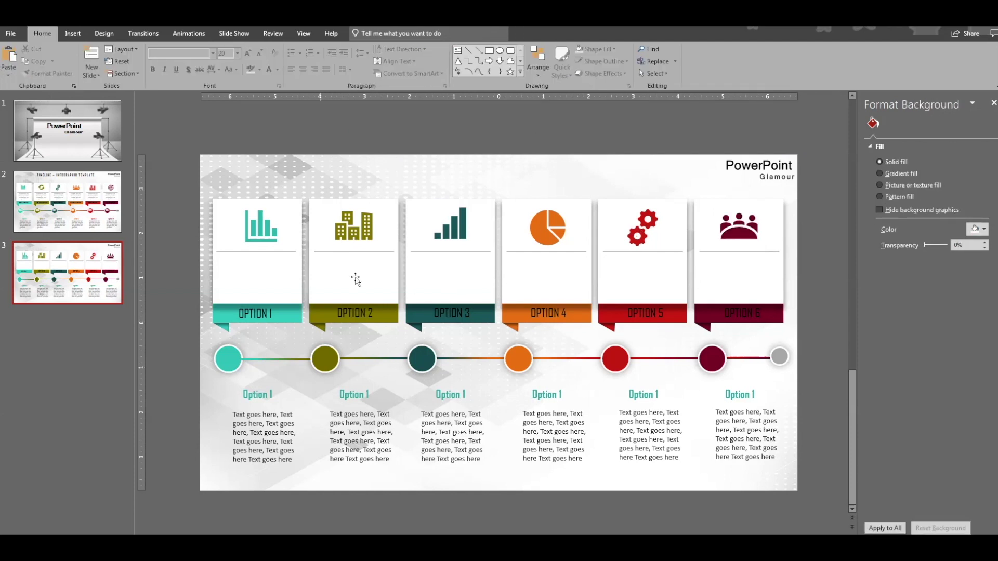
Move the placeholder paragraph up into the Option 1 card and trim its excess text.
{"action": "left_click", "coordinate": [304, 419]}
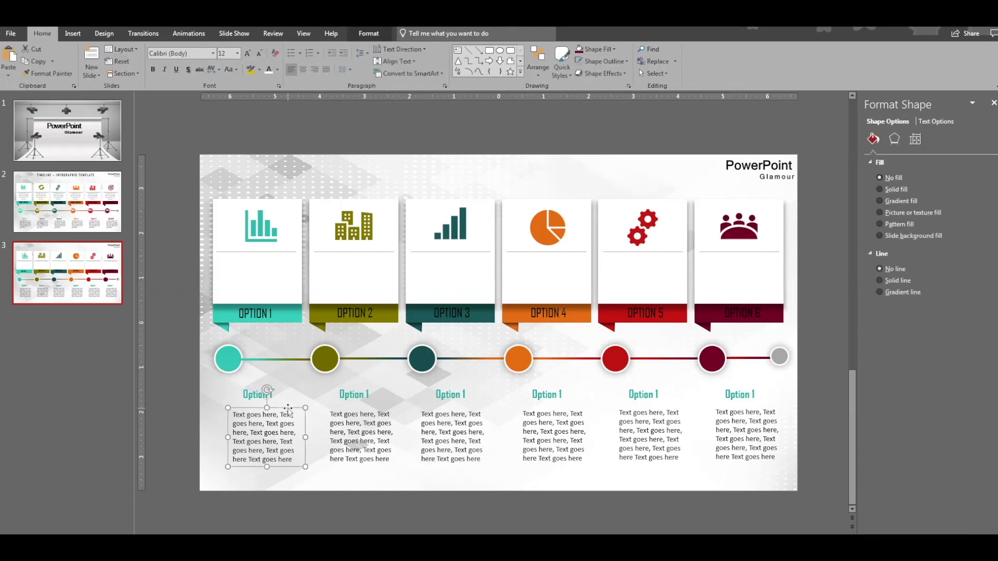
{"action": "left_click_drag", "start_coordinate": [290, 413], "coordinate": [293, 252]}
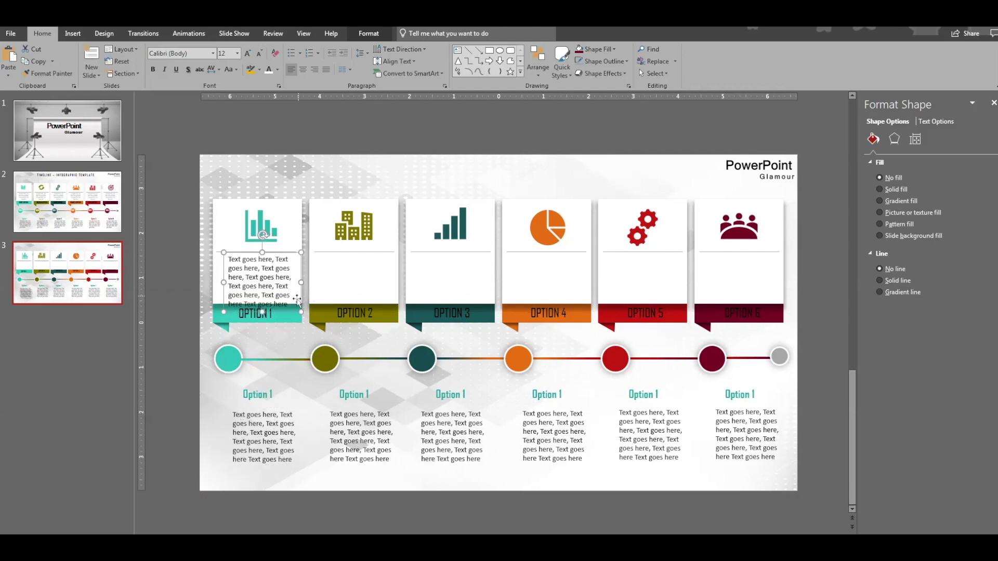
{"action": "left_click_drag", "start_coordinate": [292, 304], "coordinate": [258, 295]}
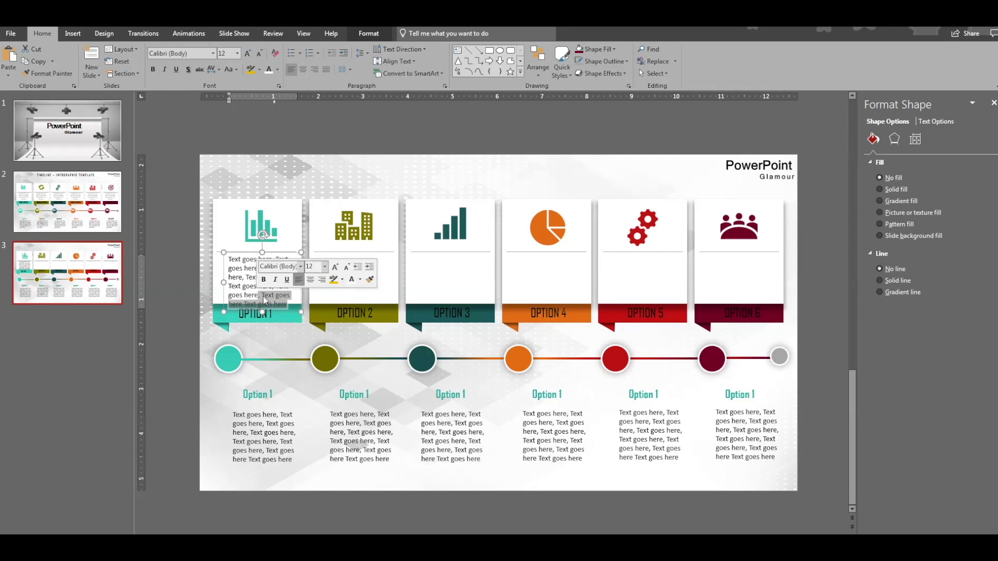
{"action": "key", "text": "BackSpace"}
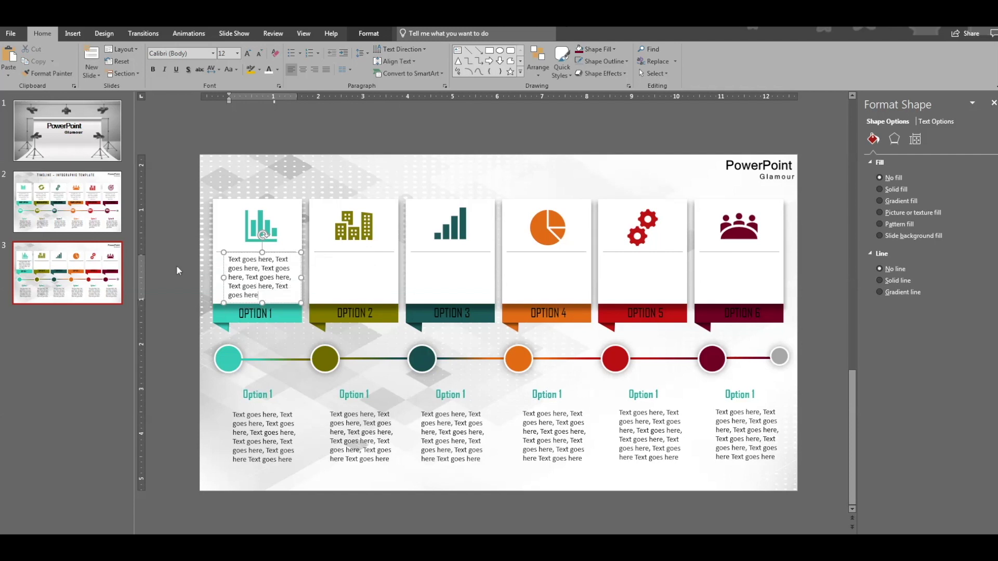
{"action": "left_click", "coordinate": [176, 265]}
{"action": "left_click", "coordinate": [248, 277]}
{"action": "left_click", "coordinate": [225, 269]}
Copy the first card's text box into cards 2 and 3, then repeat into cards 4–6 with Ctrl+D.
{"action": "left_click_drag", "start_coordinate": [227, 273], "coordinate": [234, 280]}
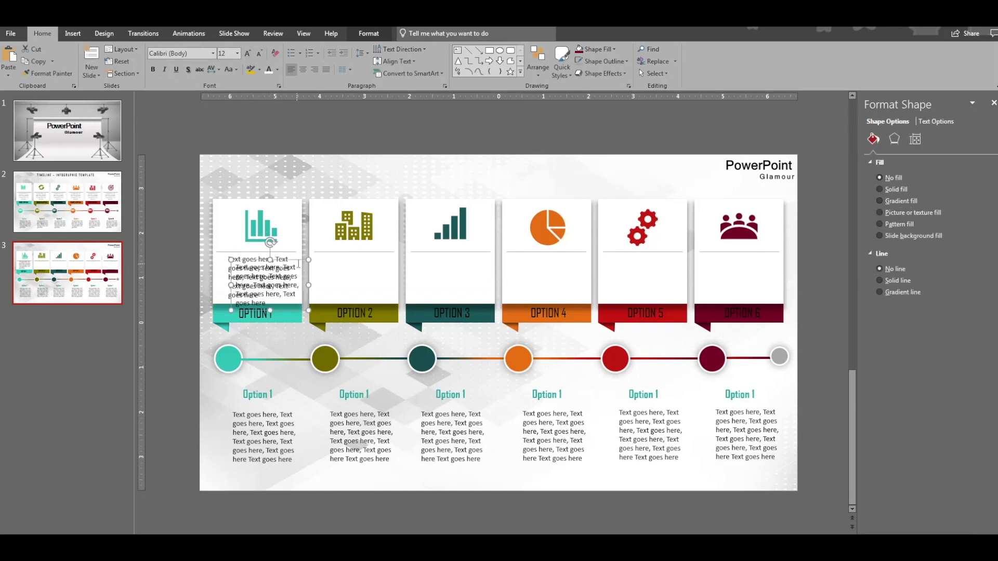
{"action": "left_click_drag", "start_coordinate": [299, 259], "coordinate": [387, 253]}
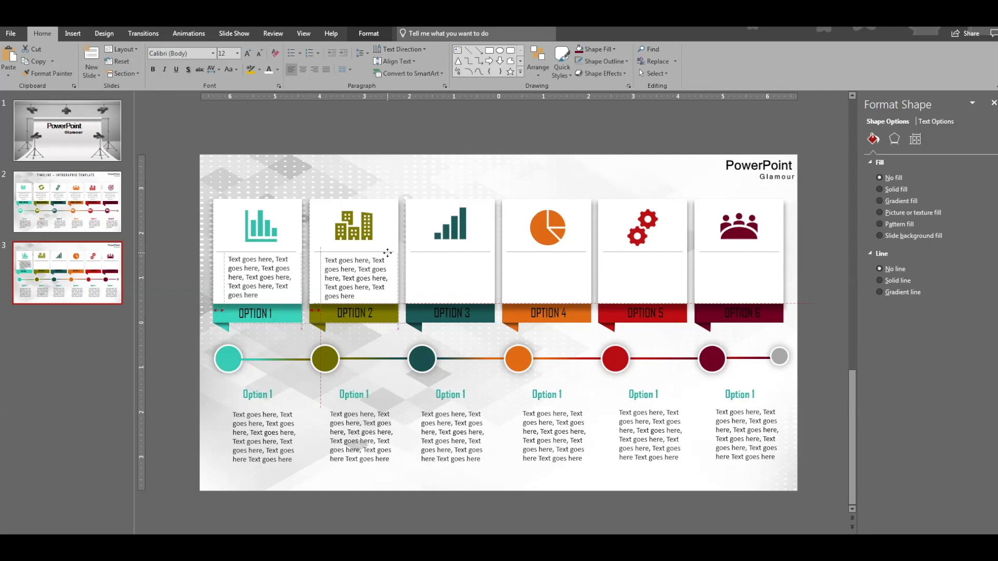
{"action": "left_click_drag", "start_coordinate": [387, 252], "coordinate": [387, 252]}
{"action": "left_click_drag", "start_coordinate": [323, 266], "coordinate": [419, 266]}
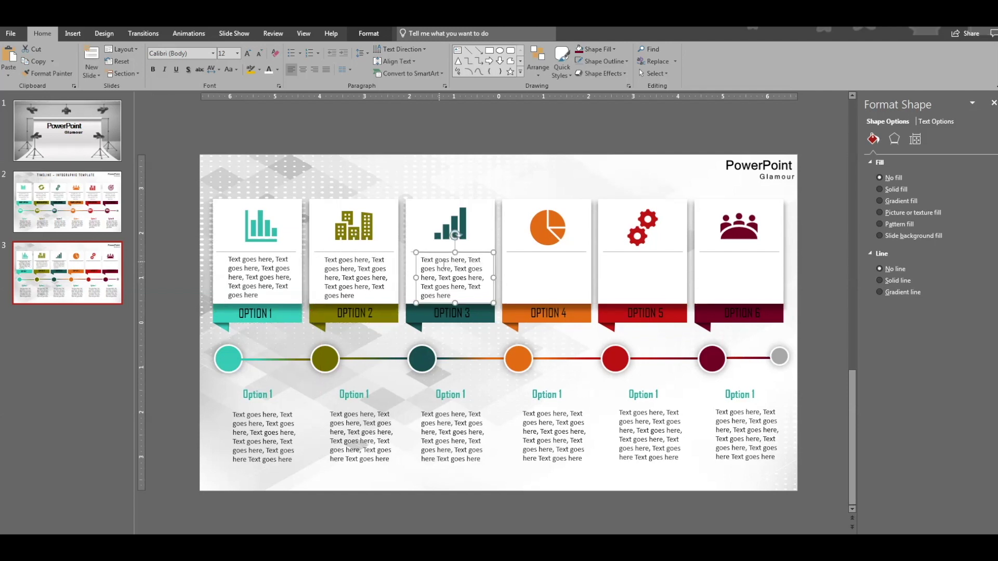
{"action": "key", "text": "ctrl+d"}
{"action": "key", "text": "ctrl+d"}
{"action": "key", "text": "ctrl+d"}
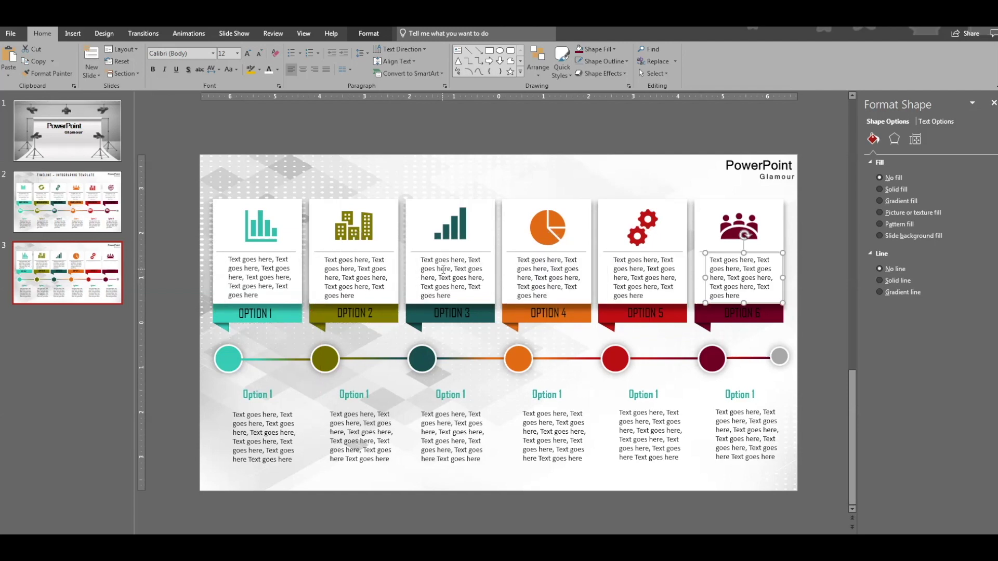
{"action": "left_click", "coordinate": [399, 137]}
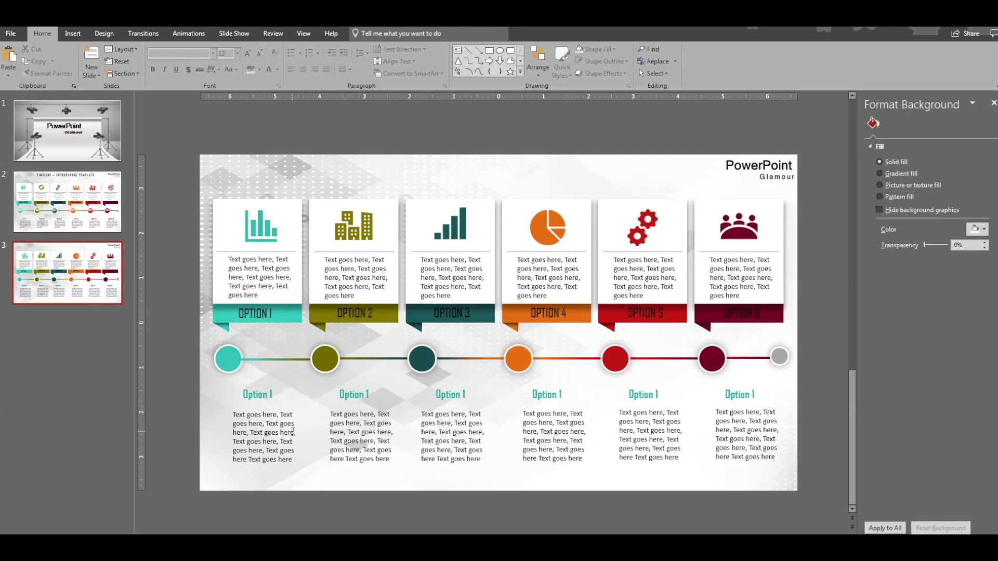
Add a '2019' text box in Agency FB centred on the first teal circle.
{"action": "left_click", "coordinate": [456, 48]}
{"action": "left_click_drag", "start_coordinate": [221, 356], "coordinate": [249, 374]}
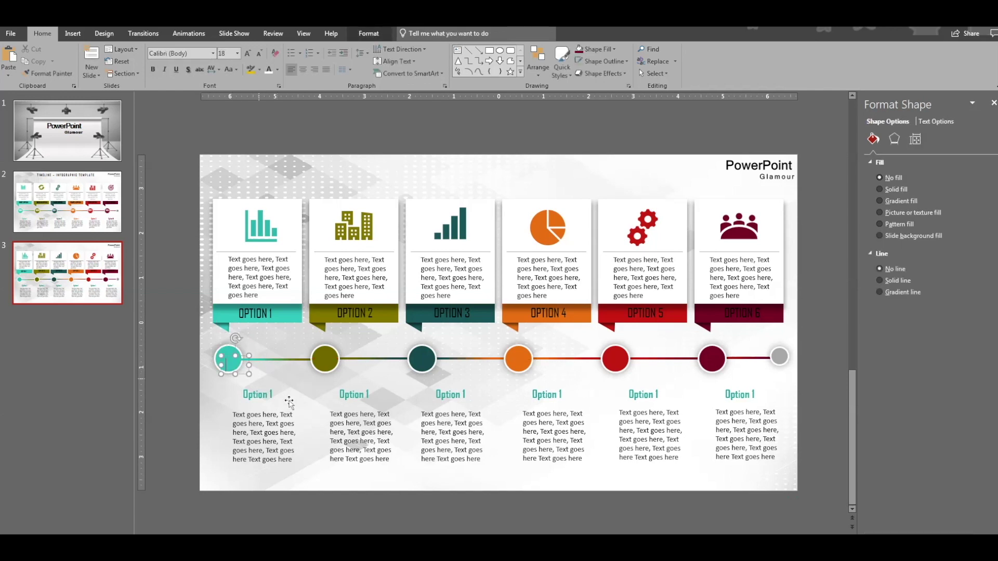
{"action": "type", "text": "2019"}
{"action": "key", "text": "ctrl+a"}
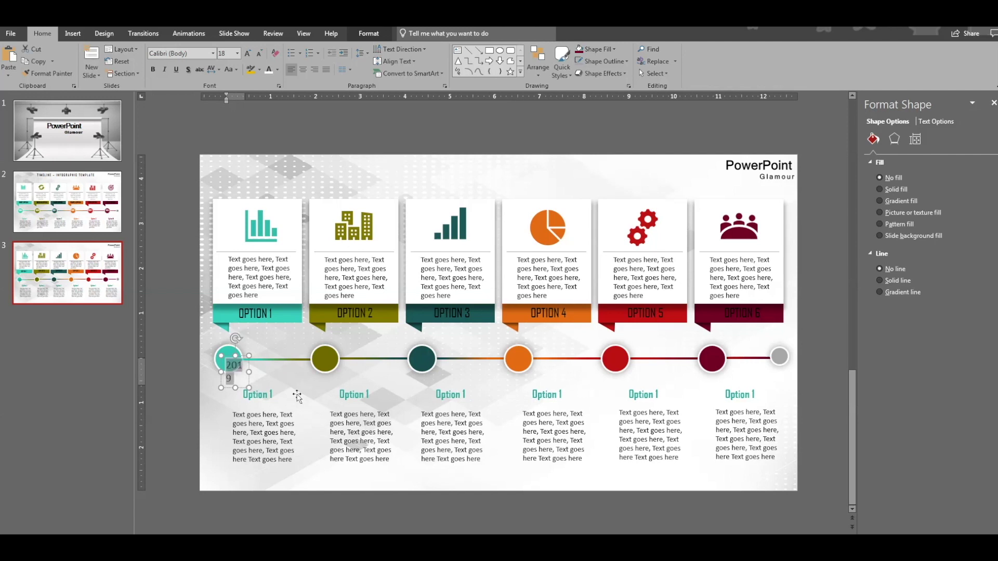
{"action": "left_click", "coordinate": [213, 54]}
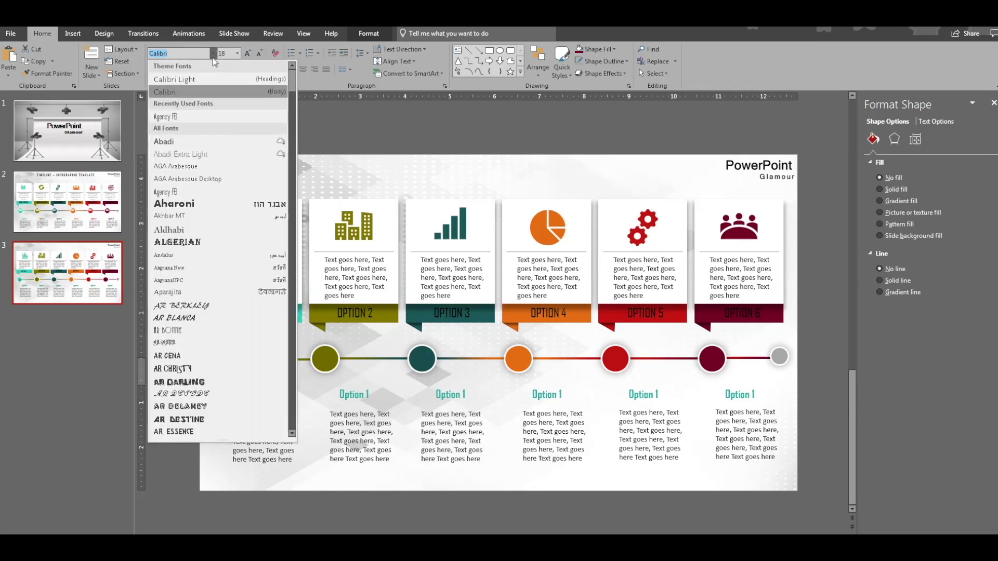
{"action": "left_click", "coordinate": [192, 116]}
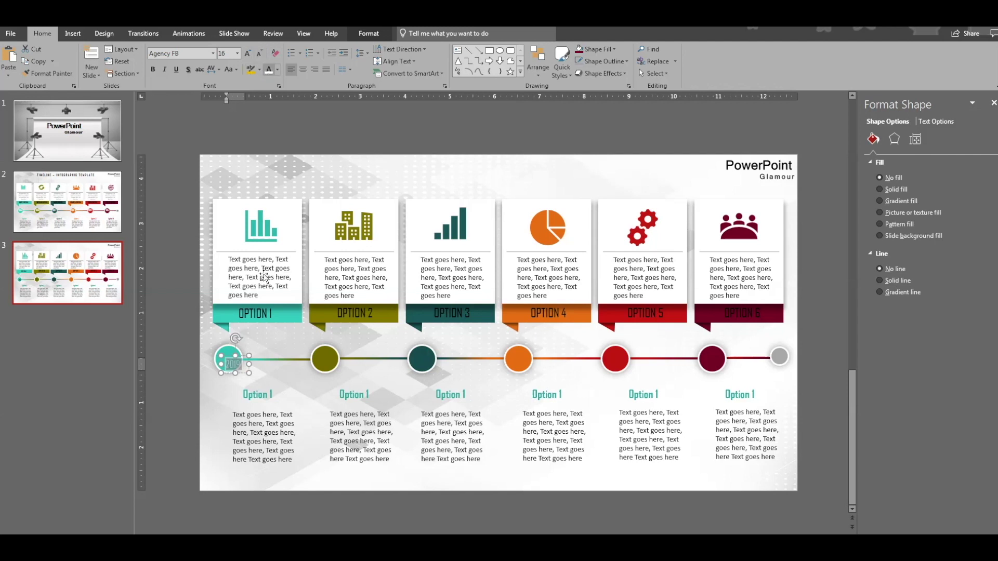
{"action": "left_click_drag", "start_coordinate": [241, 358], "coordinate": [236, 355]}
Duplicate the year label onto the olive, dark teal, orange and red circles.
{"action": "key", "text": "ctrl+d"}
{"action": "left_click_drag", "start_coordinate": [245, 360], "coordinate": [333, 360]}
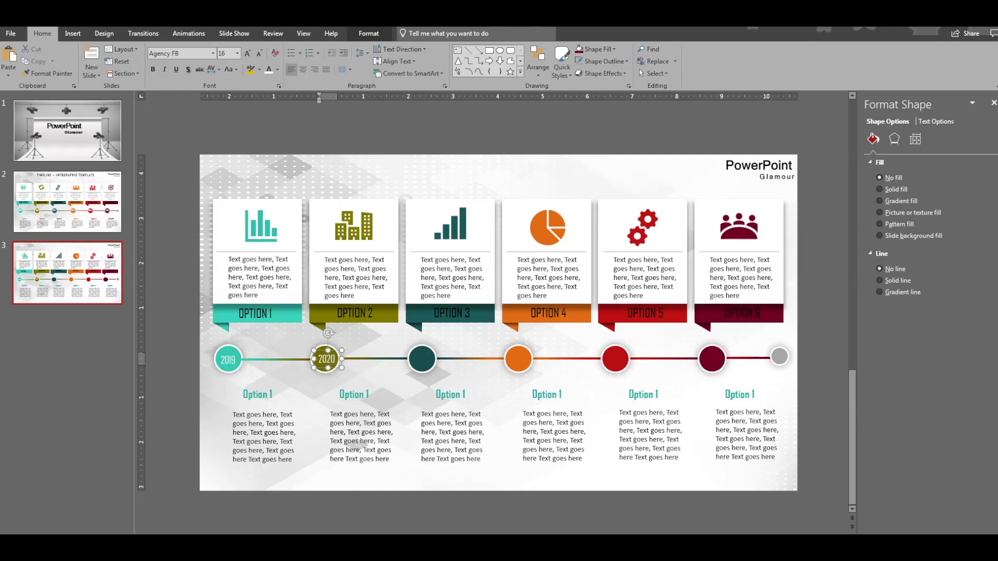
{"action": "key", "text": "ctrl+d"}
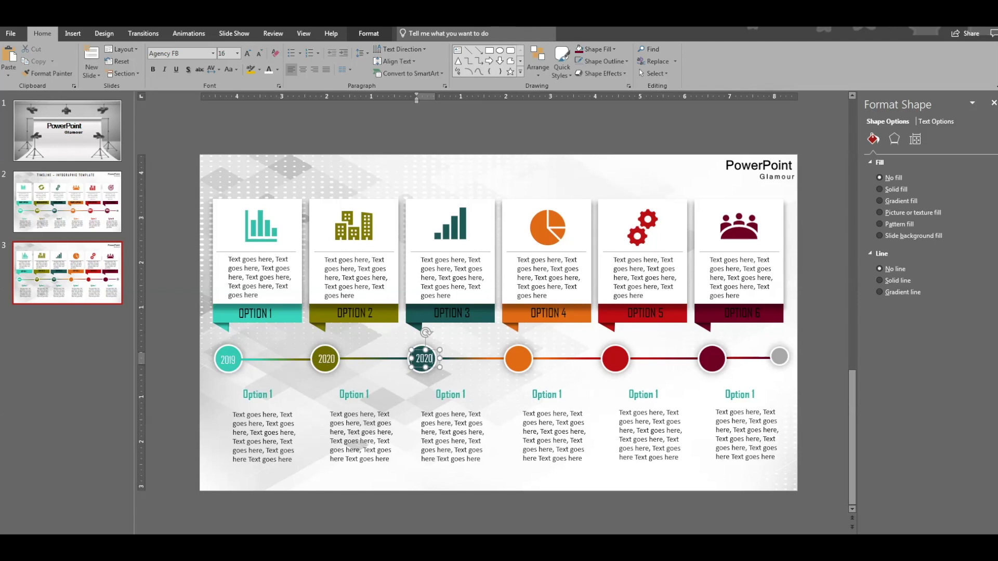
{"action": "key", "text": "ctrl+d"}
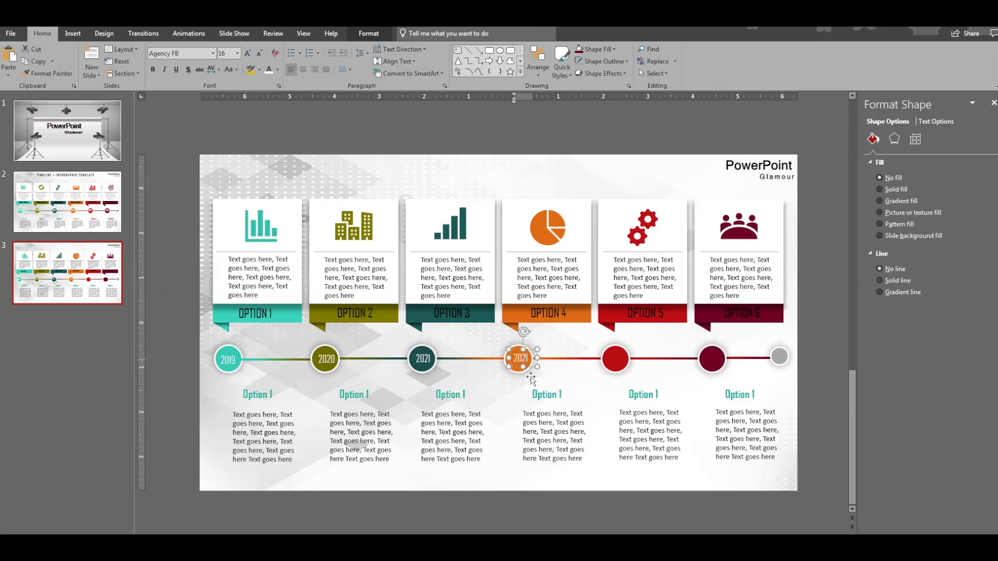
{"action": "key", "text": "ctrl+d"}
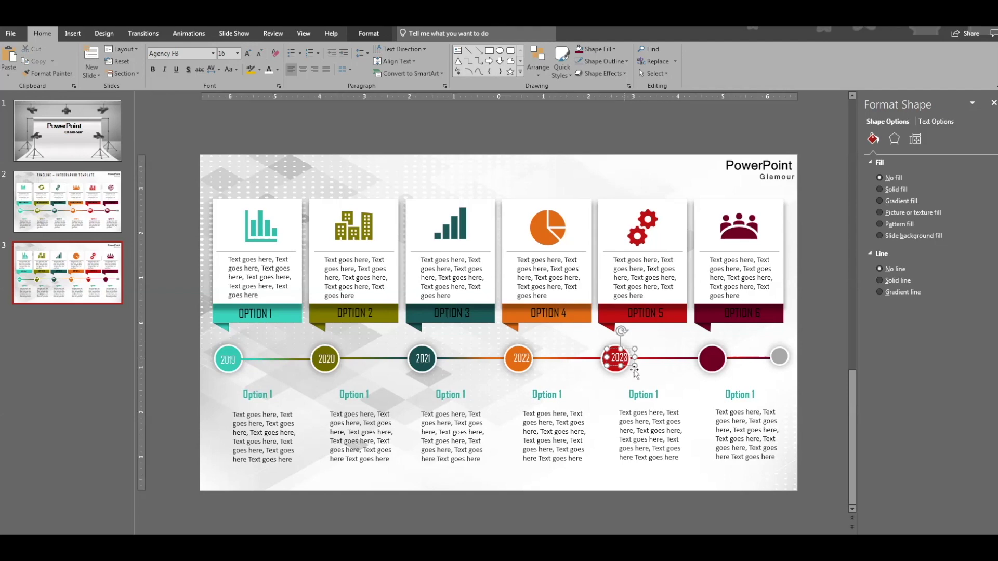
{"action": "scroll", "coordinate": [631, 414], "scroll_direction": "up", "scroll_amount": 5}
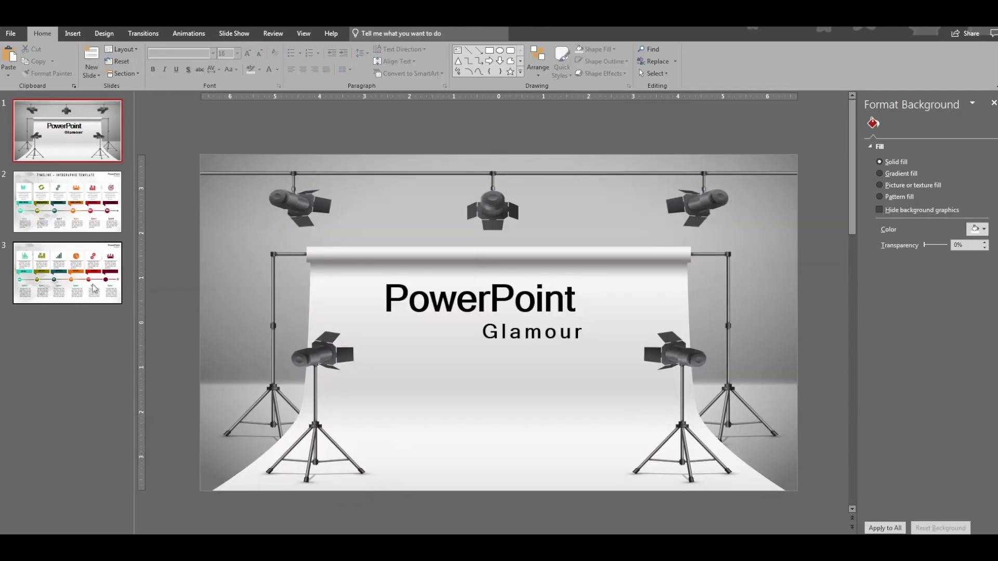
{"action": "left_click", "coordinate": [94, 289]}
Nudge the 2023 label to centre it and place a year label on the dark-red circle.
{"action": "left_click", "coordinate": [617, 358]}
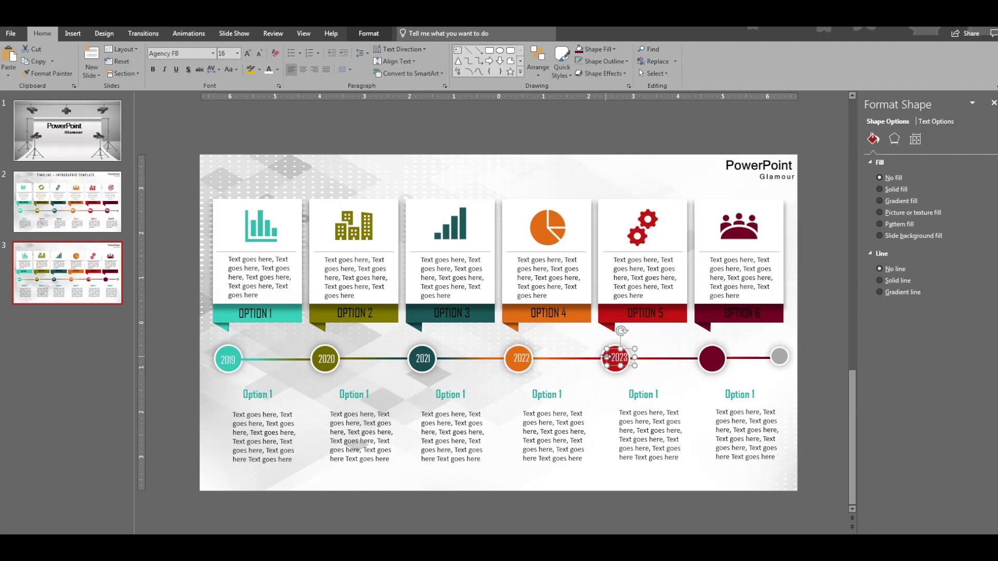
{"action": "key", "text": "Left"}
{"action": "key", "text": "Down"}
{"action": "key", "text": "Left"}
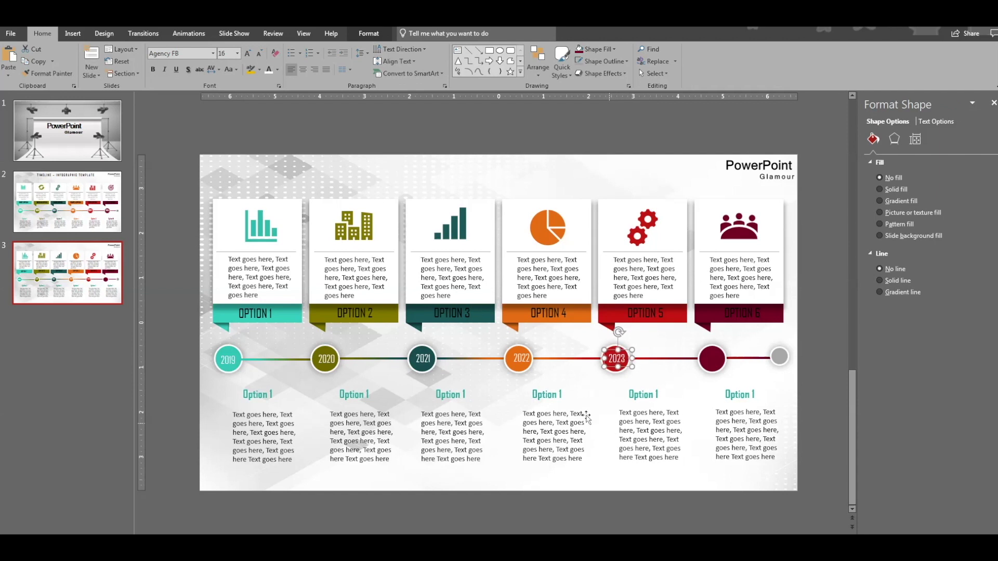
{"action": "left_click", "coordinate": [521, 359]}
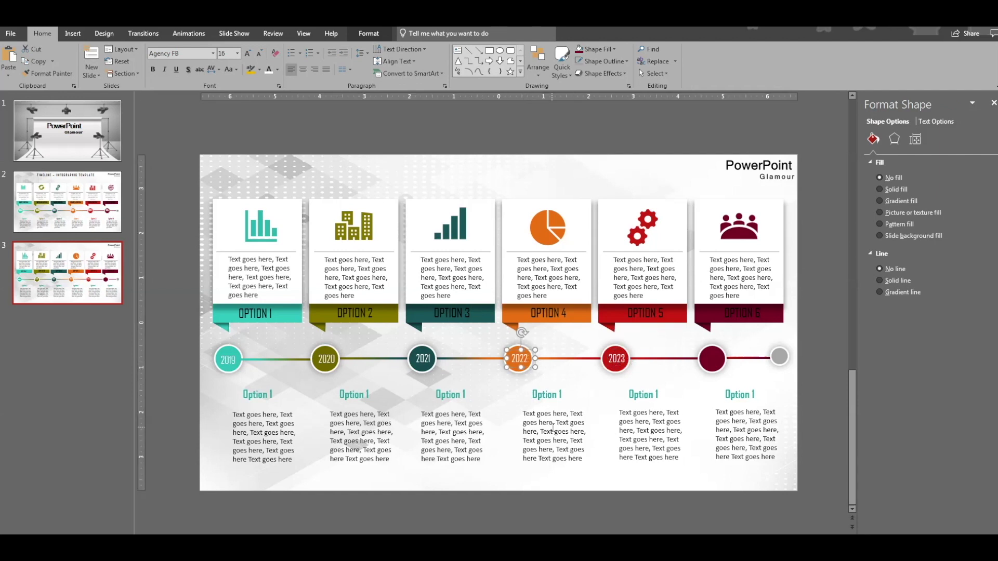
{"action": "left_click_drag", "start_coordinate": [625, 355], "coordinate": [713, 358]}
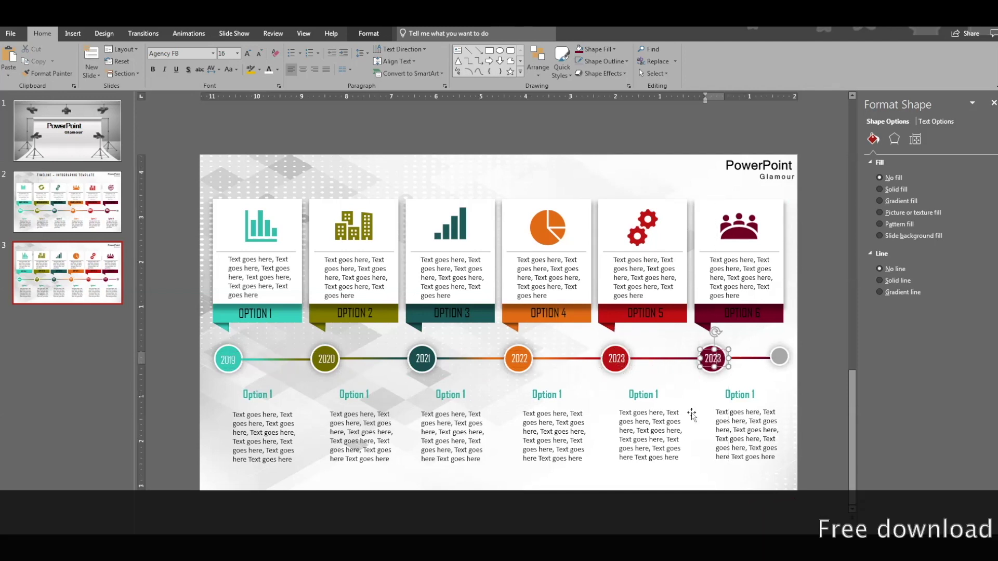
{"action": "left_click", "coordinate": [571, 376]}
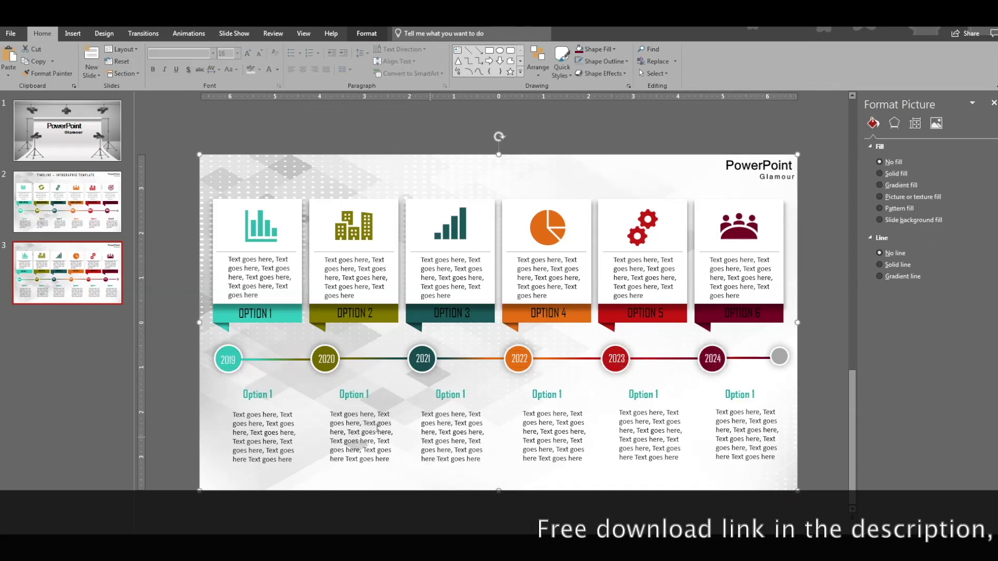
Eyedrop the olive circle colour onto the Option 1 title under 2020.
{"action": "left_click", "coordinate": [355, 395]}
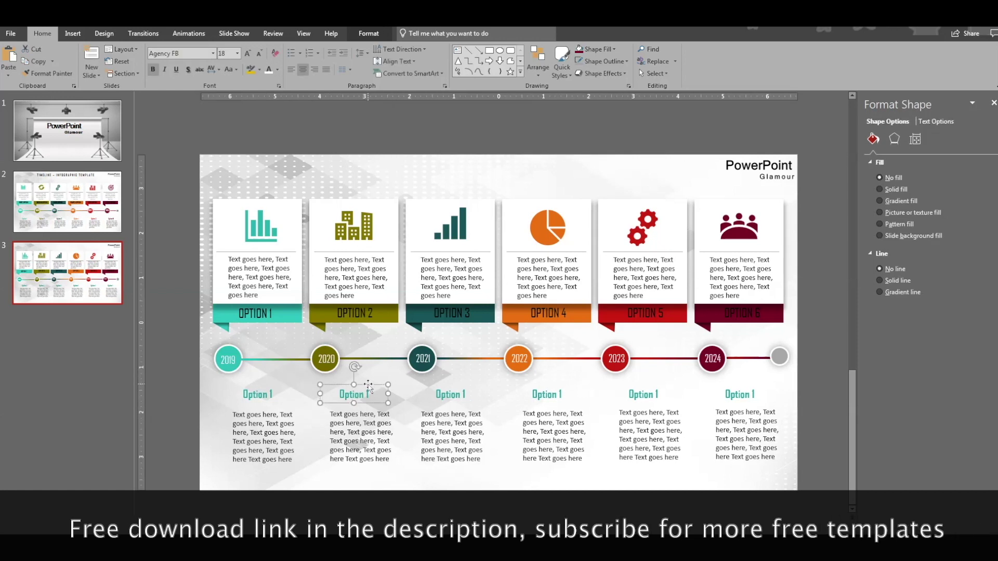
{"action": "left_click", "coordinate": [277, 69]}
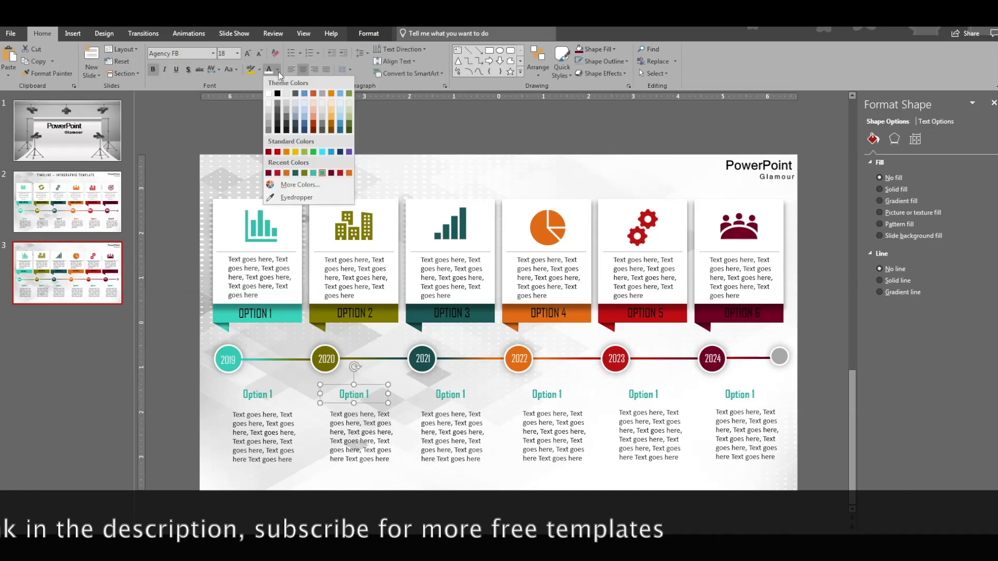
{"action": "left_click", "coordinate": [297, 190]}
{"action": "left_click", "coordinate": [384, 312]}
{"action": "left_click", "coordinate": [450, 394]}
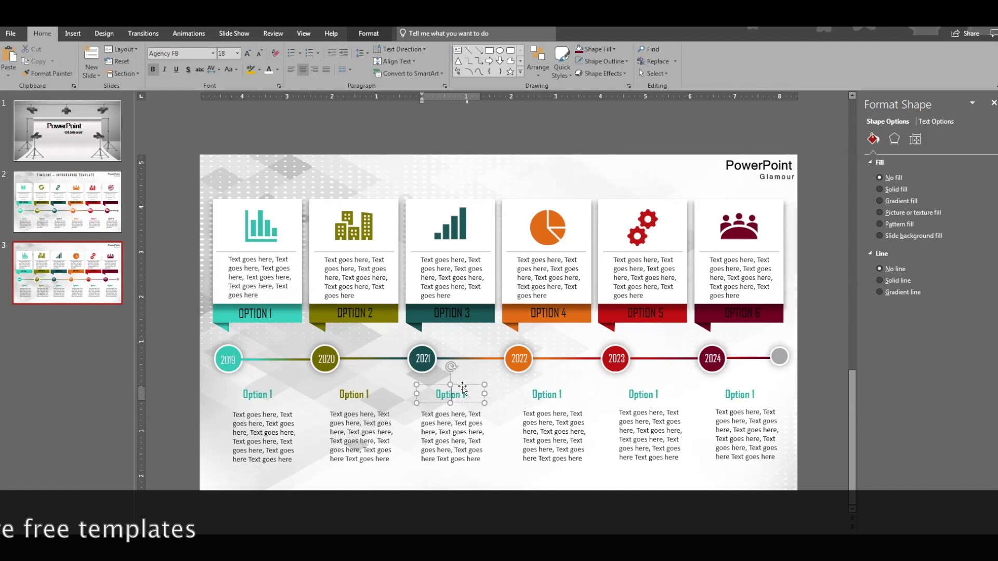